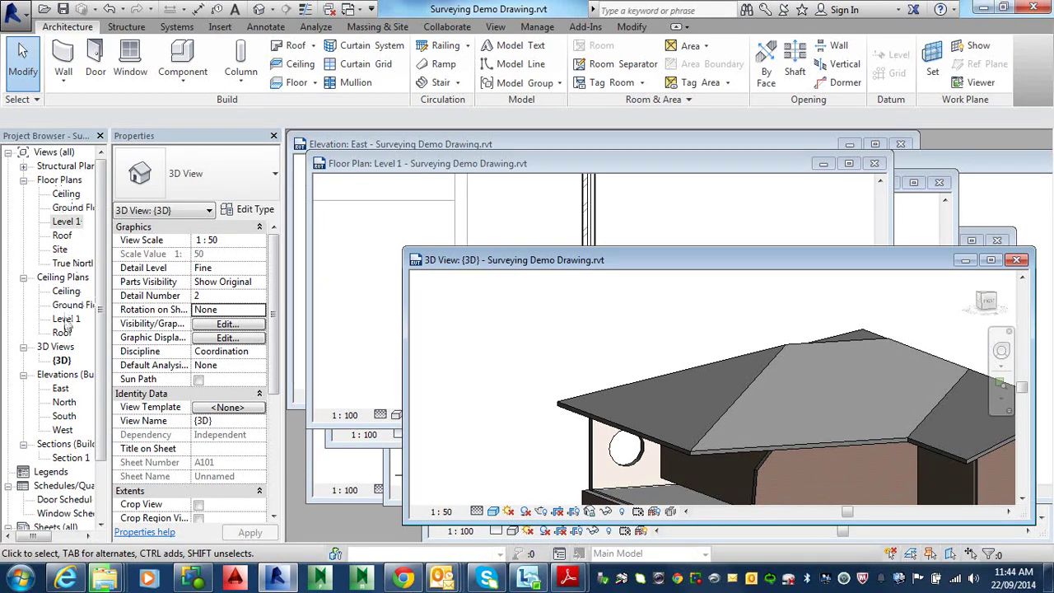
Bring up the East elevation, and close both it and the 3D view window.
double_click(61, 389)
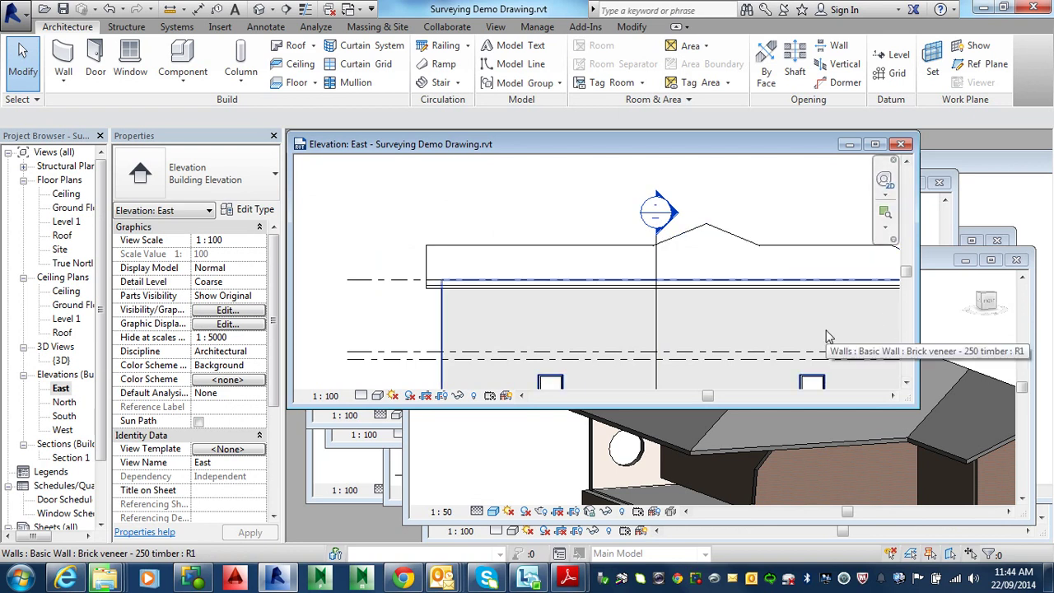
left_click(900, 144)
left_click(1018, 261)
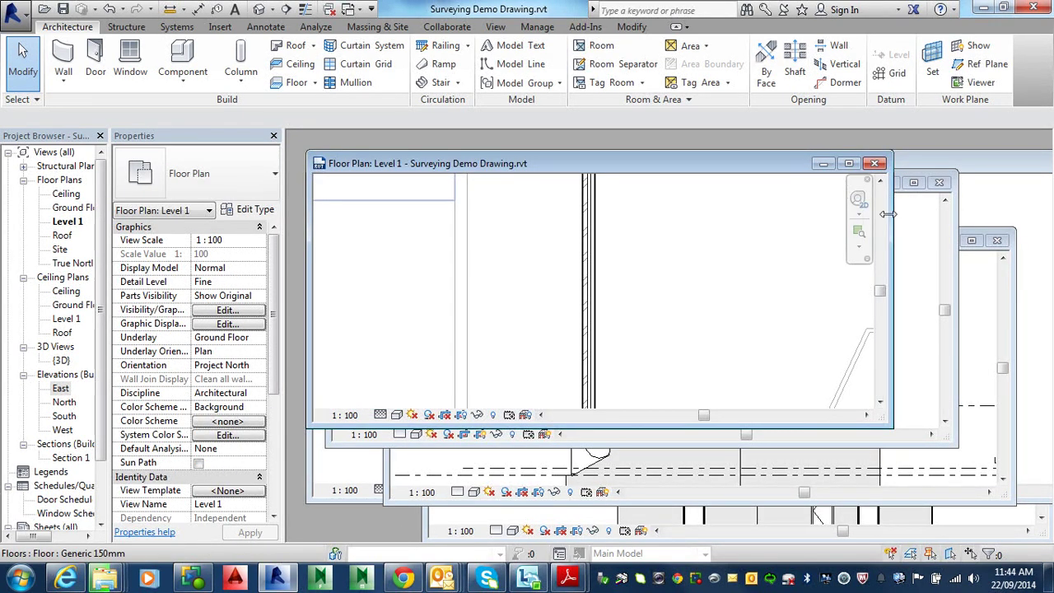
Maximize the Level 1 floor plan and close all the hidden view windows.
double_click(766, 172)
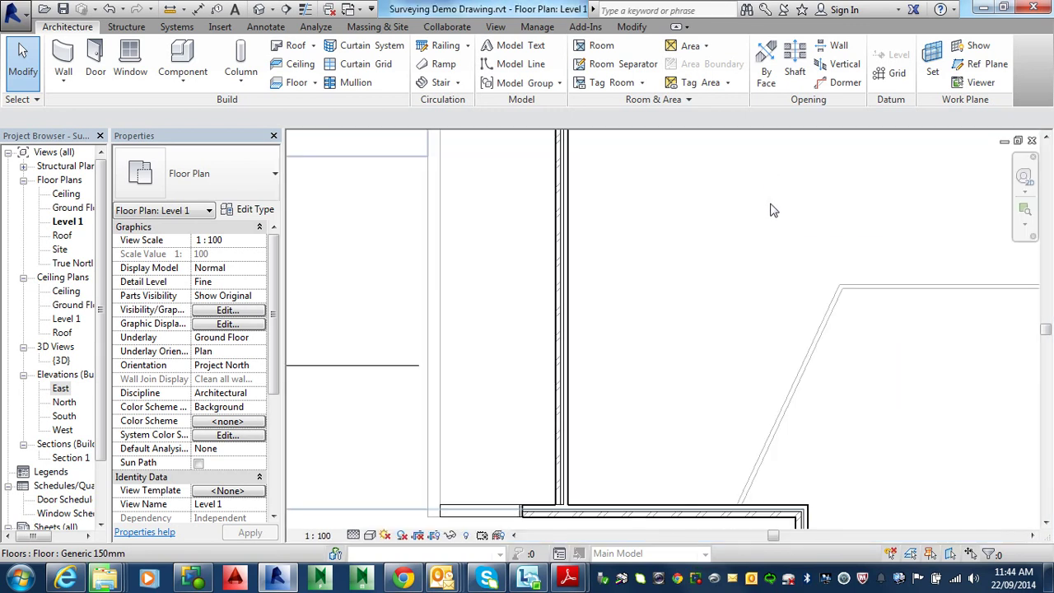
scroll(772, 210, "down", 3)
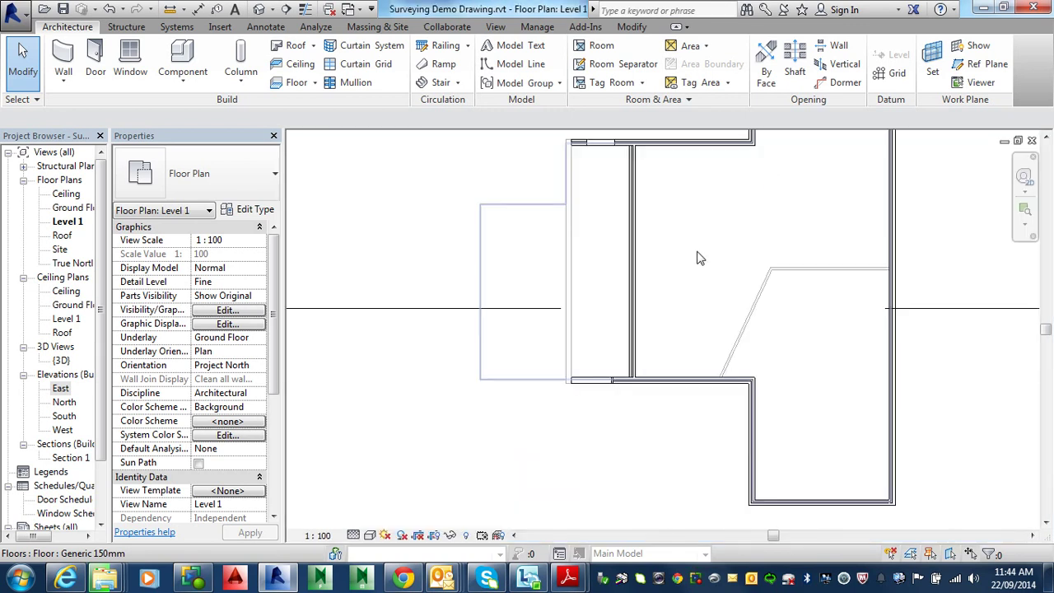
scroll(701, 264, "up", 3)
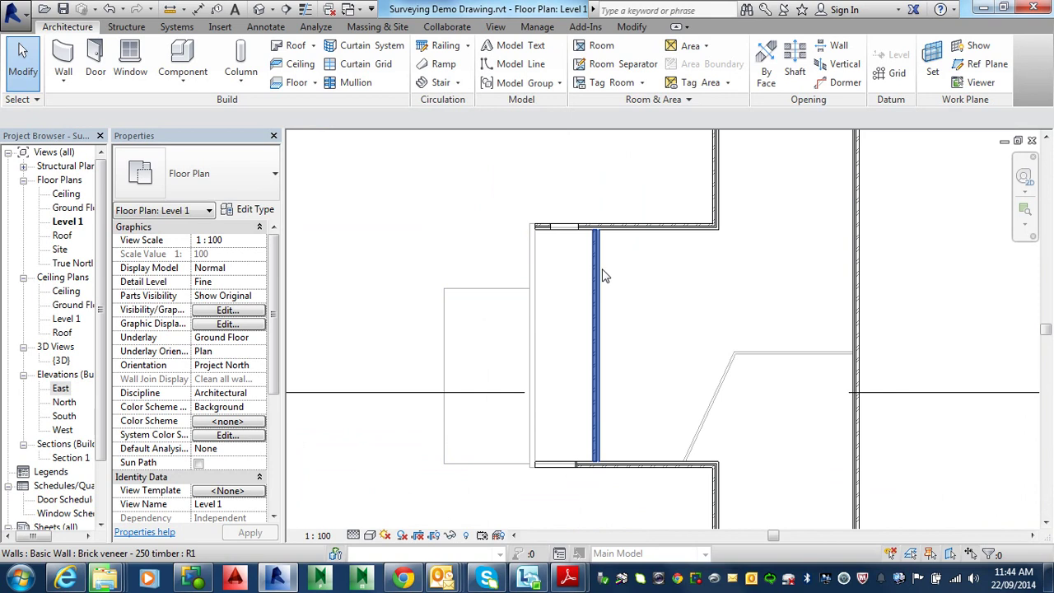
left_click(330, 11)
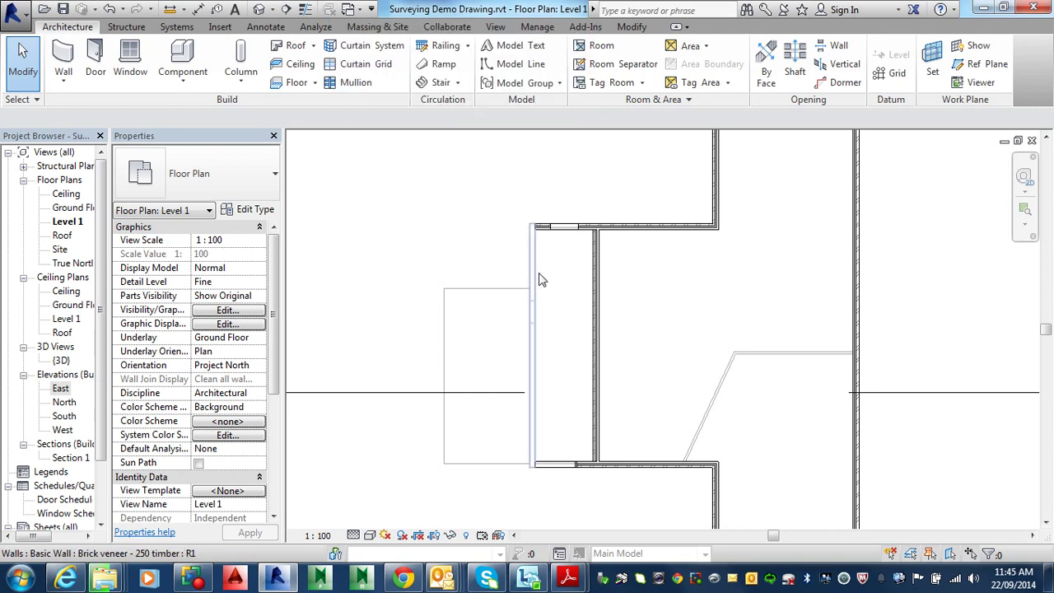
Close the last open view, the Level 1 floor plan, saving the changes to Surveying Demo Drawing.rvt.
left_click(1018, 141)
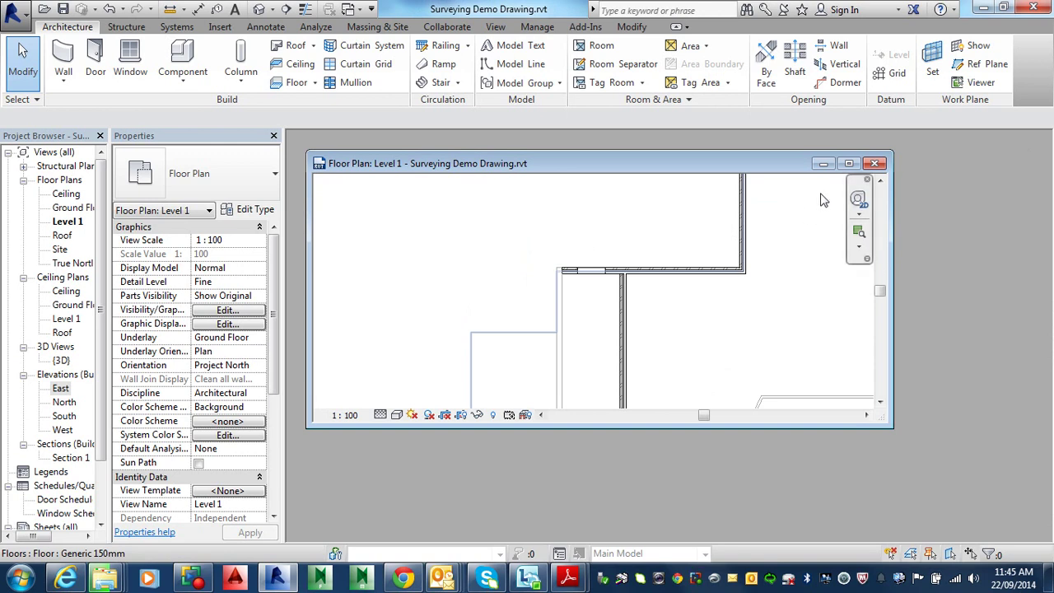
left_click(874, 163)
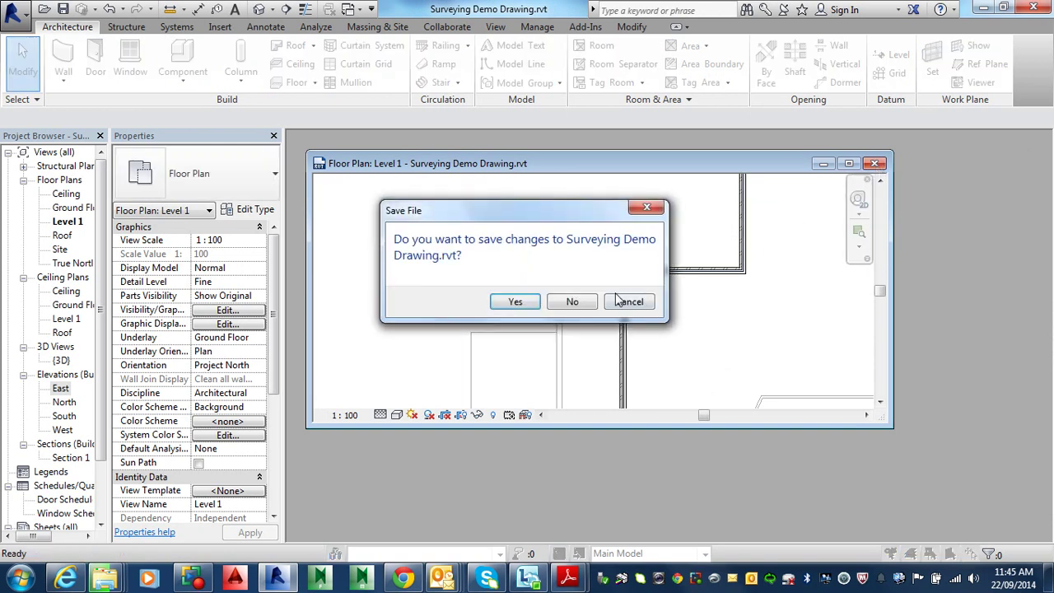
left_click(516, 302)
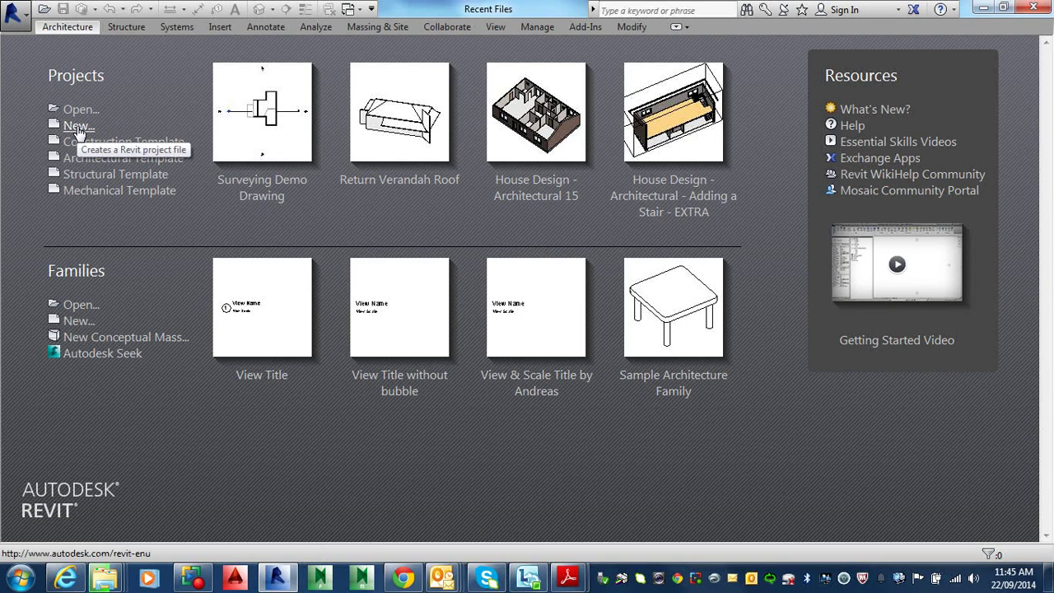
Create a new project based on the Architectural Template.
left_click(12, 16)
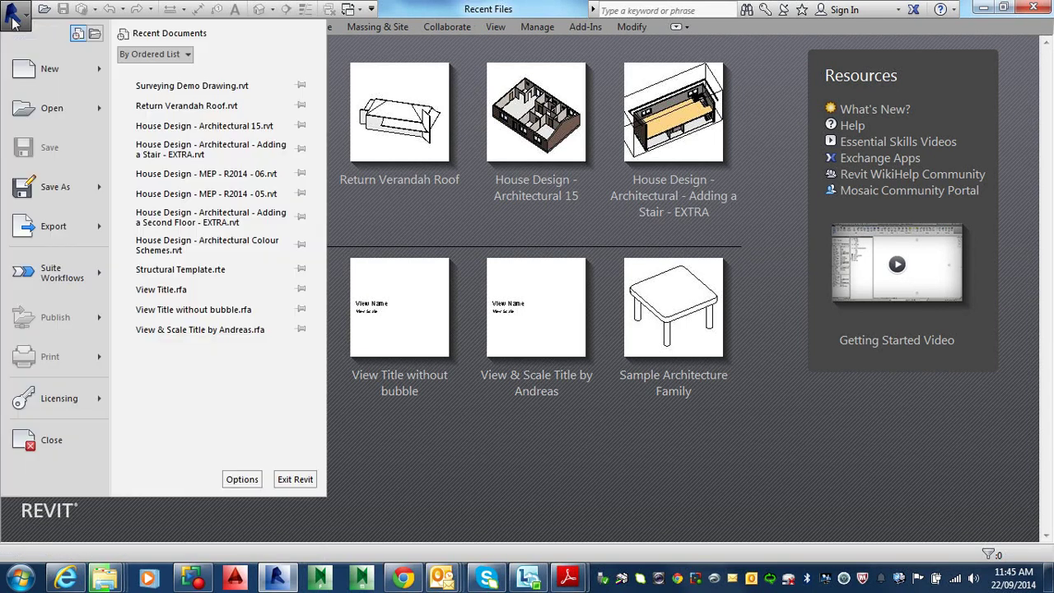
left_click(100, 70)
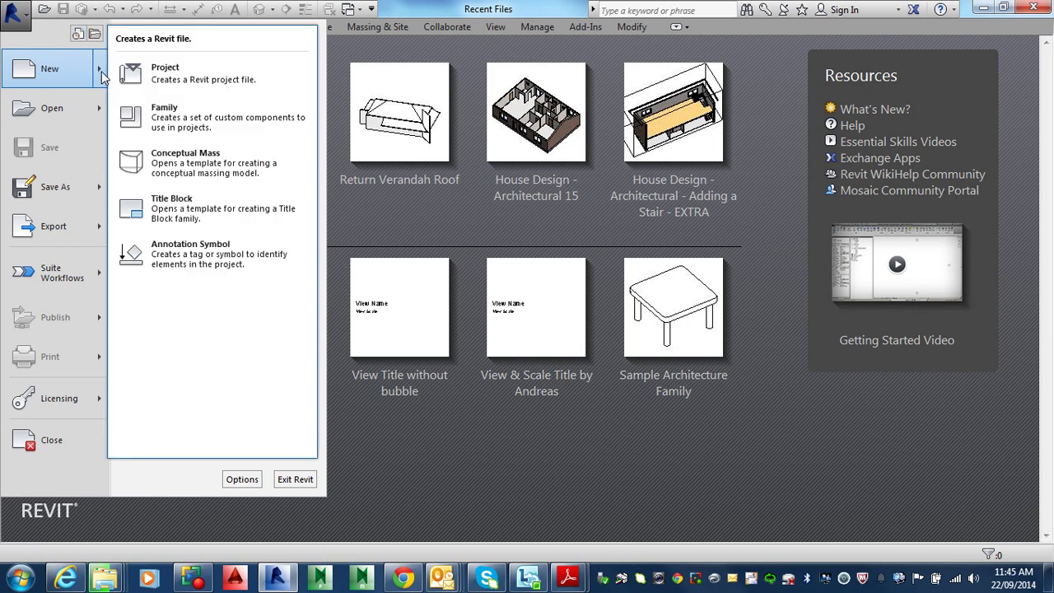
left_click(166, 74)
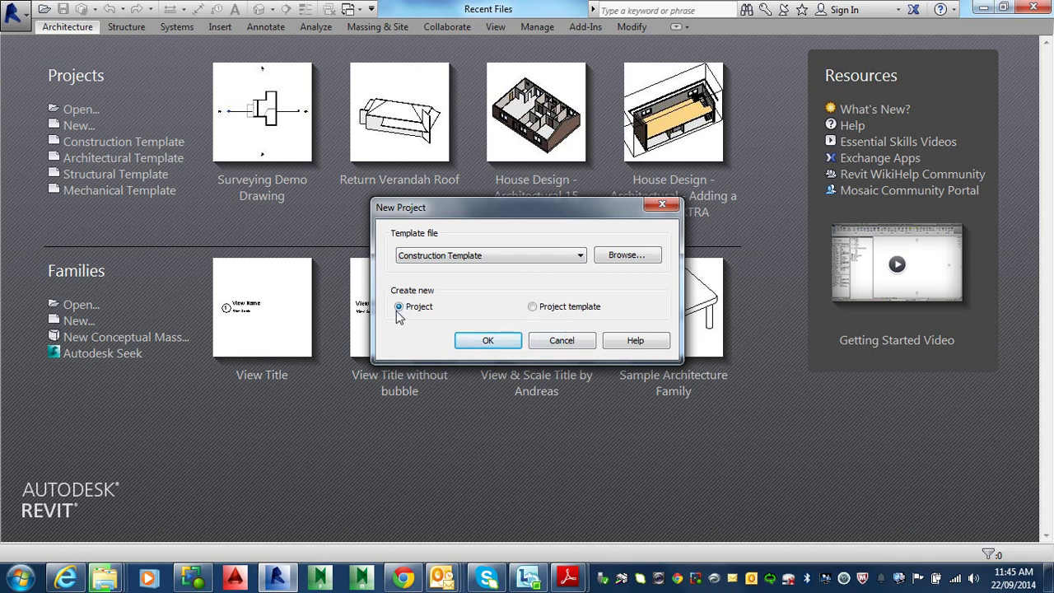
left_click(523, 257)
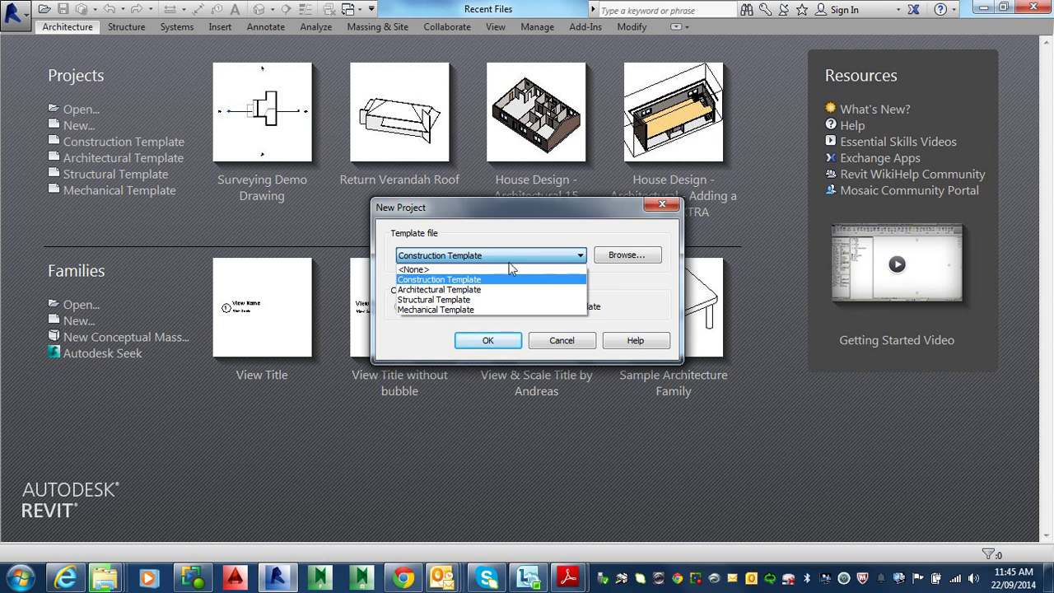
left_click(466, 292)
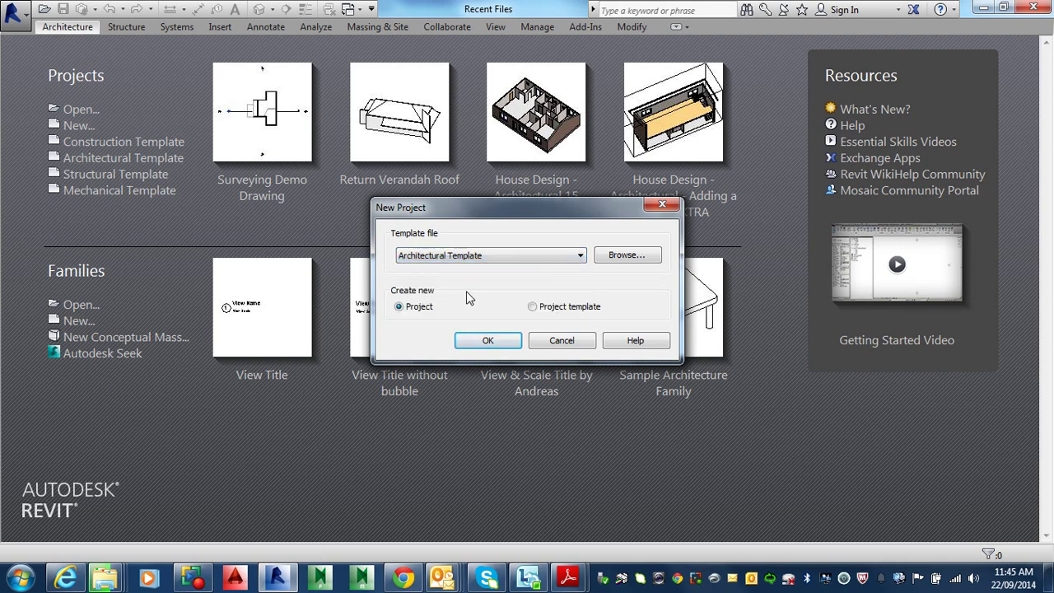
left_click(488, 340)
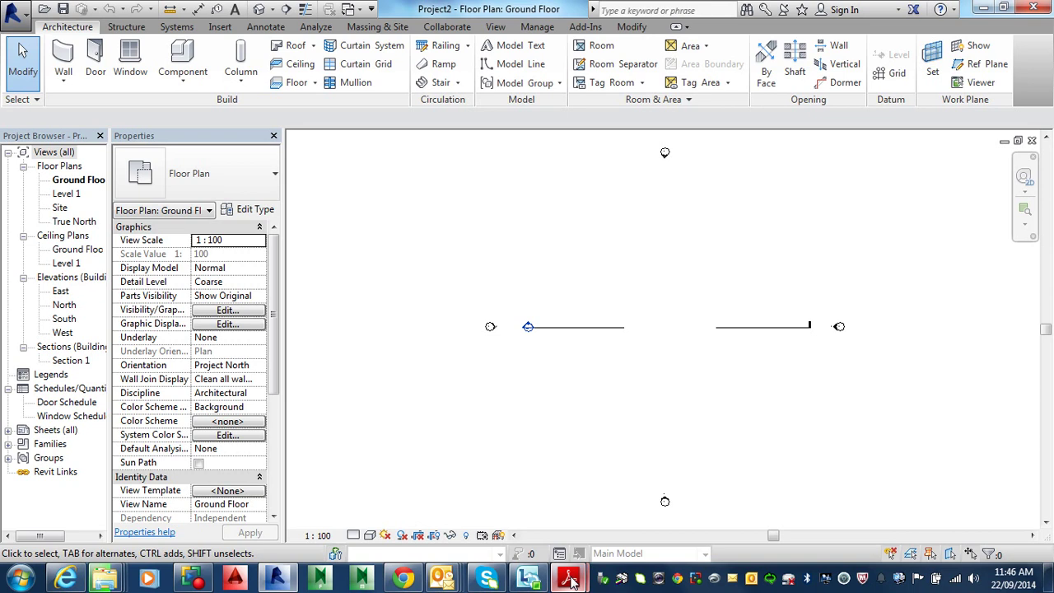
Switch to the House Design - Architectural Notes PDF in Adobe Reader and review the template, reference file and external wall settings.
mouse_move(568, 577)
left_click(506, 515)
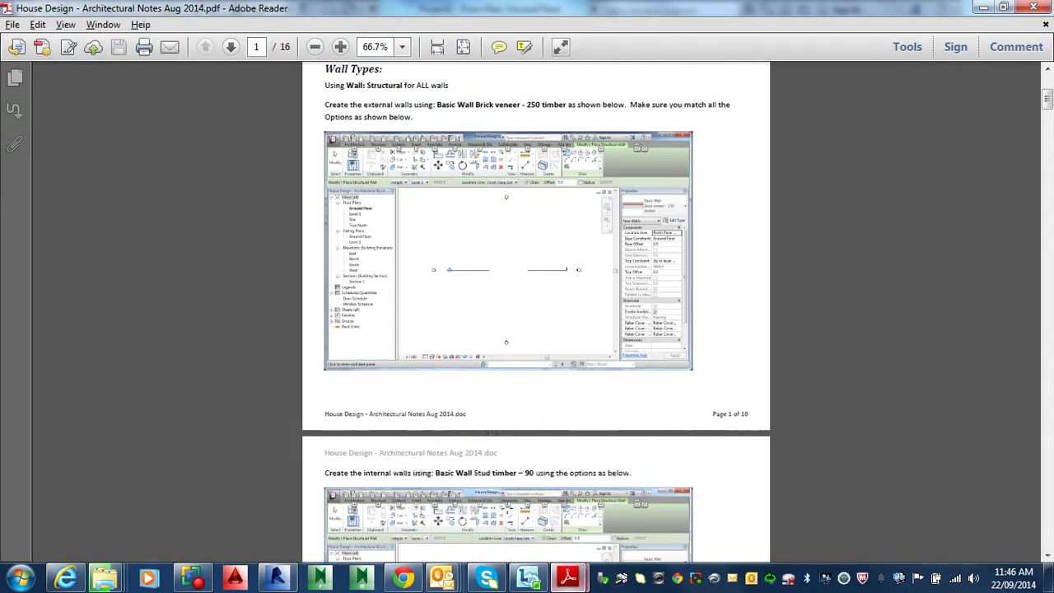
scroll(541, 329, "up", 3)
scroll(549, 305, "up", 1)
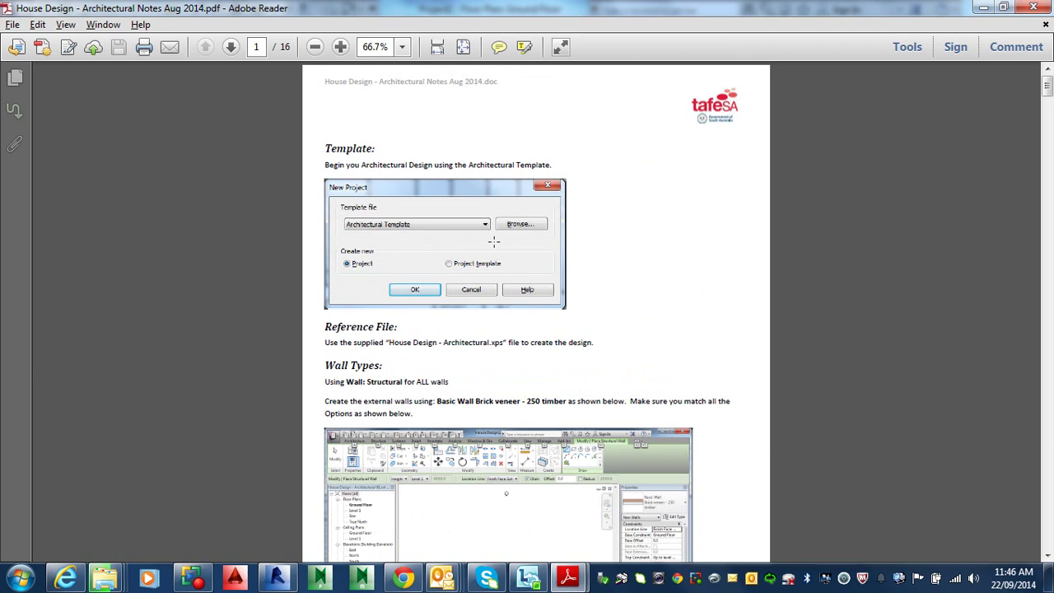
scroll(493, 241, "down", 3)
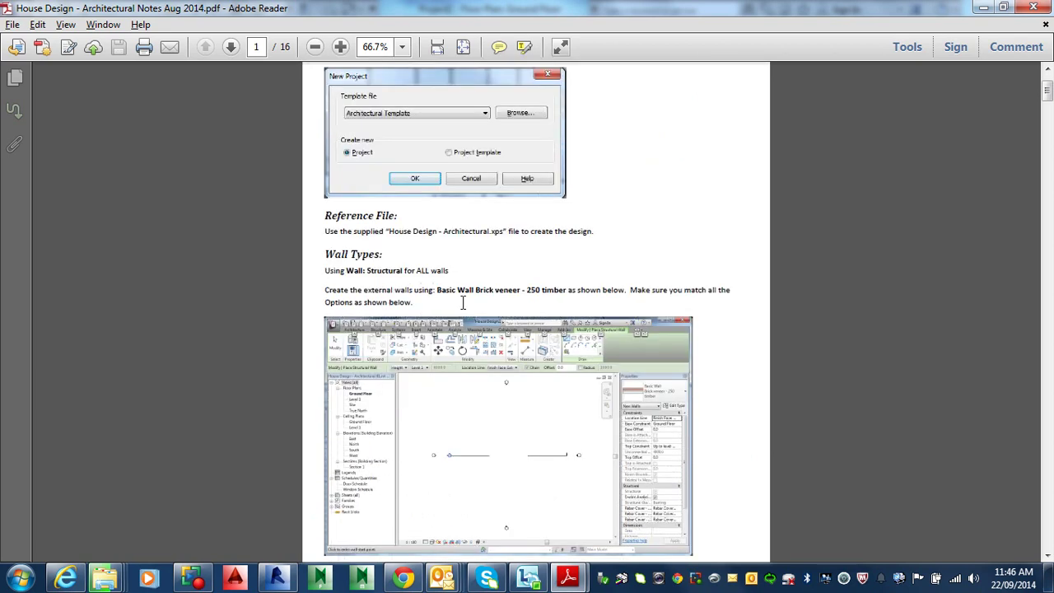
scroll(463, 302, "up", 3, "ctrl")
scroll(543, 317, "down", 9)
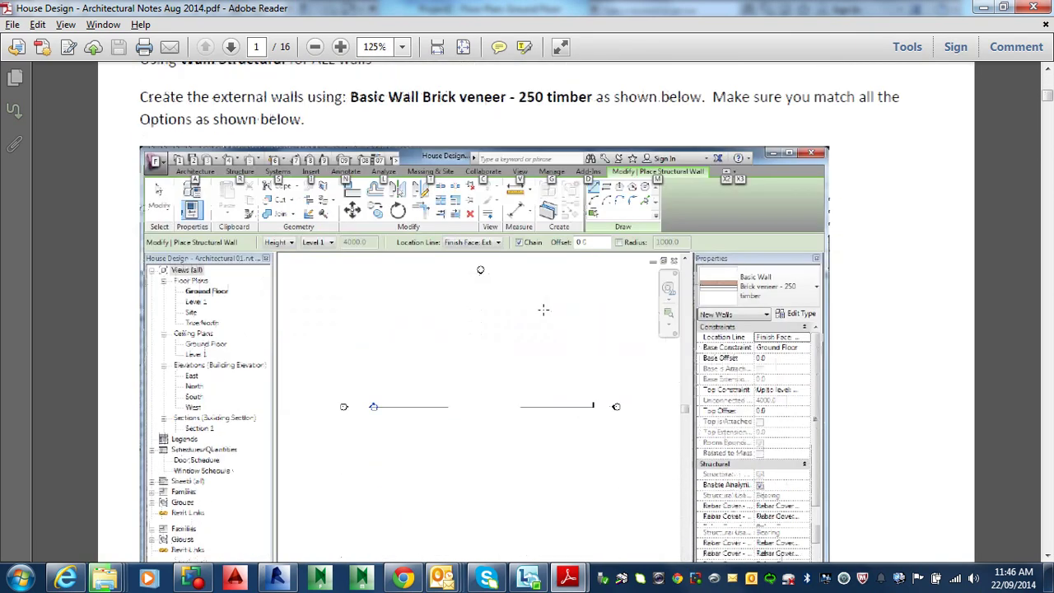
scroll(543, 317, "up", 5)
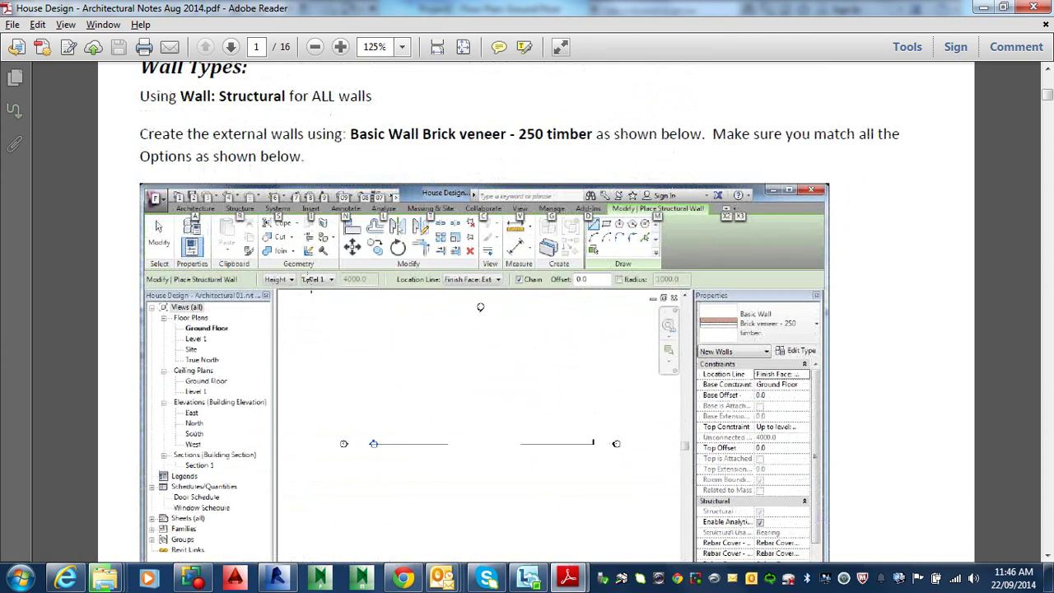
scroll(381, 278, "up", 2, "ctrl")
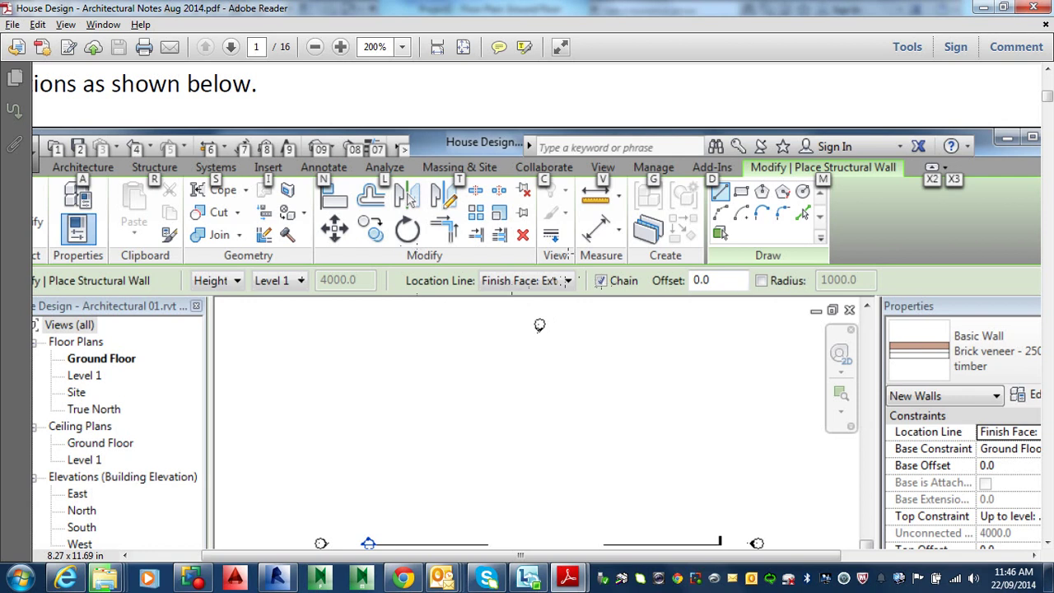
scroll(412, 281, "down", 2, "ctrl")
Review the internal wall type and its placement options on page 2 of the notes.
scroll(412, 281, "down", 10)
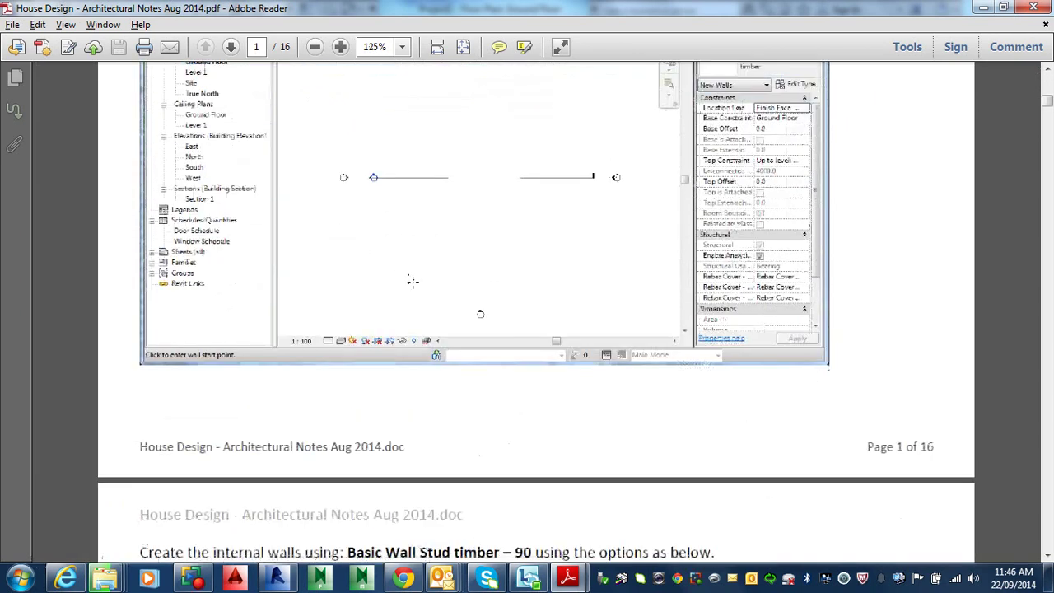
scroll(412, 281, "down", 3)
scroll(411, 281, "down", 2)
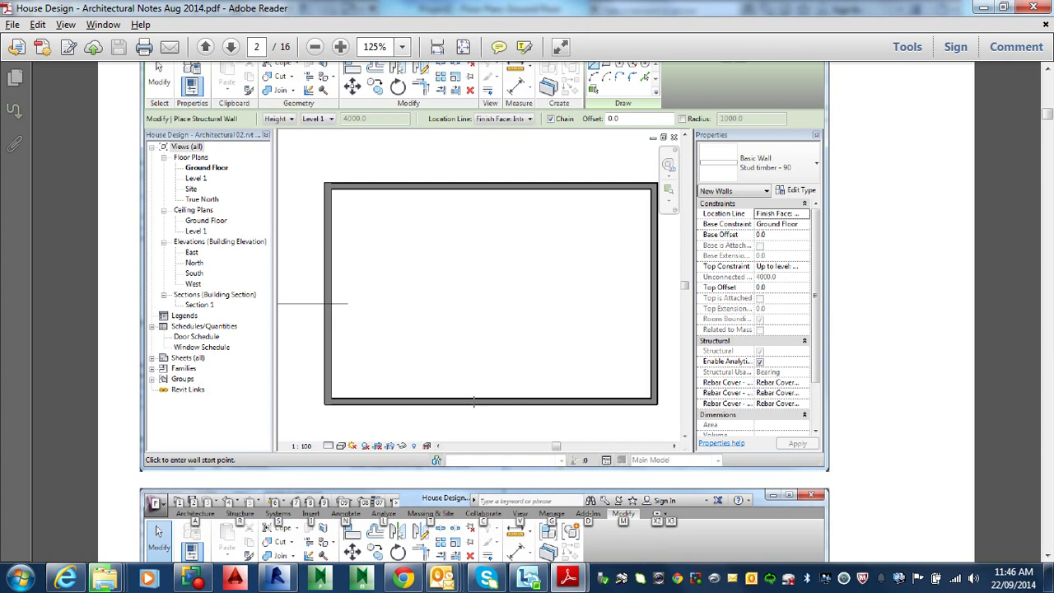
Switch to Windows Explorer and open House Design - Architectural.xps from the Revit Architecture Project folder under BIM for Surveying.
mouse_move(106, 578)
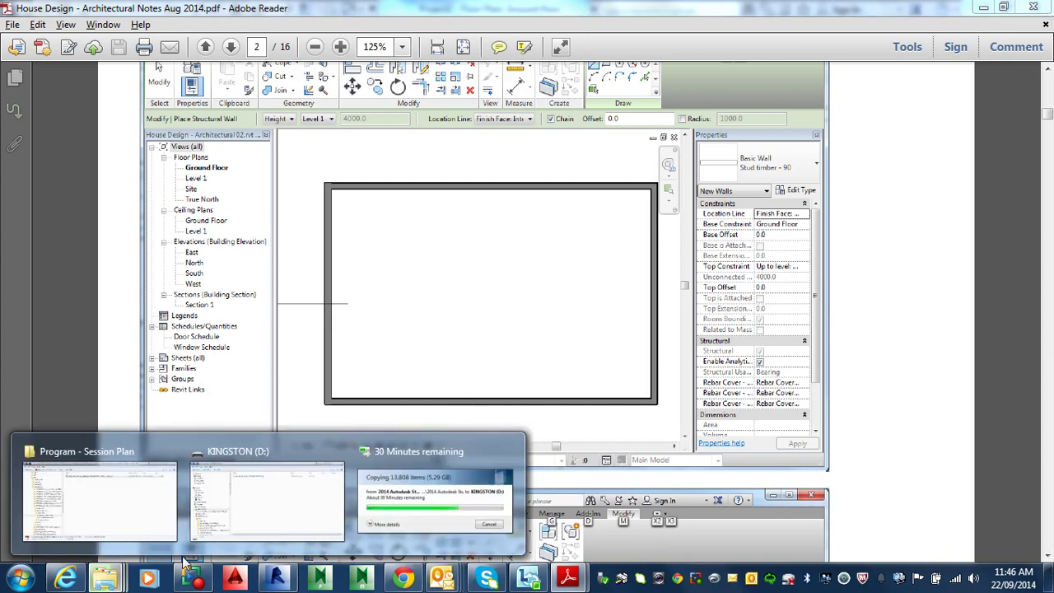
left_click(146, 513)
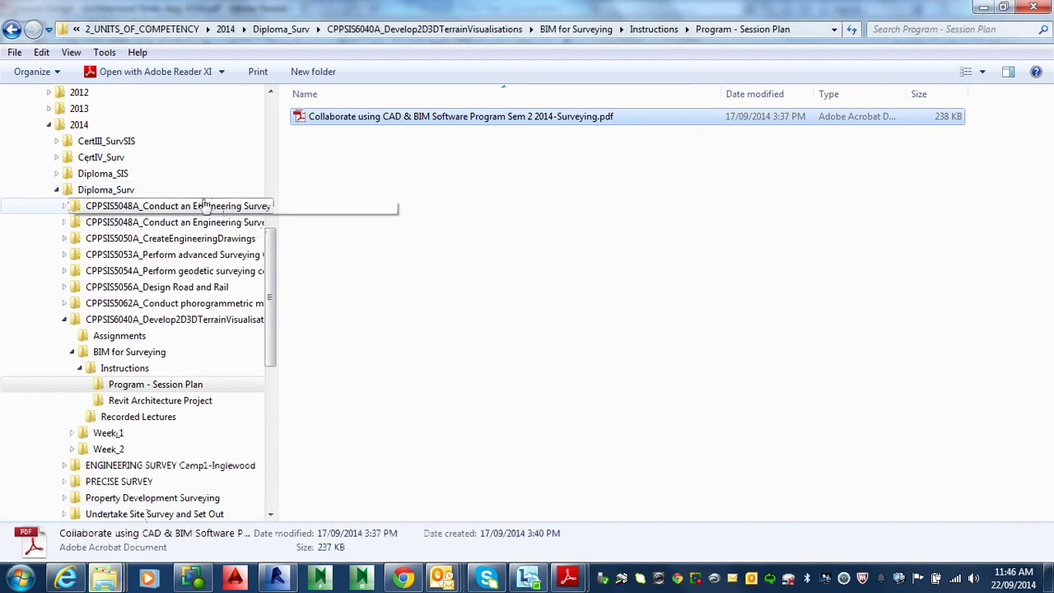
left_click(49, 124)
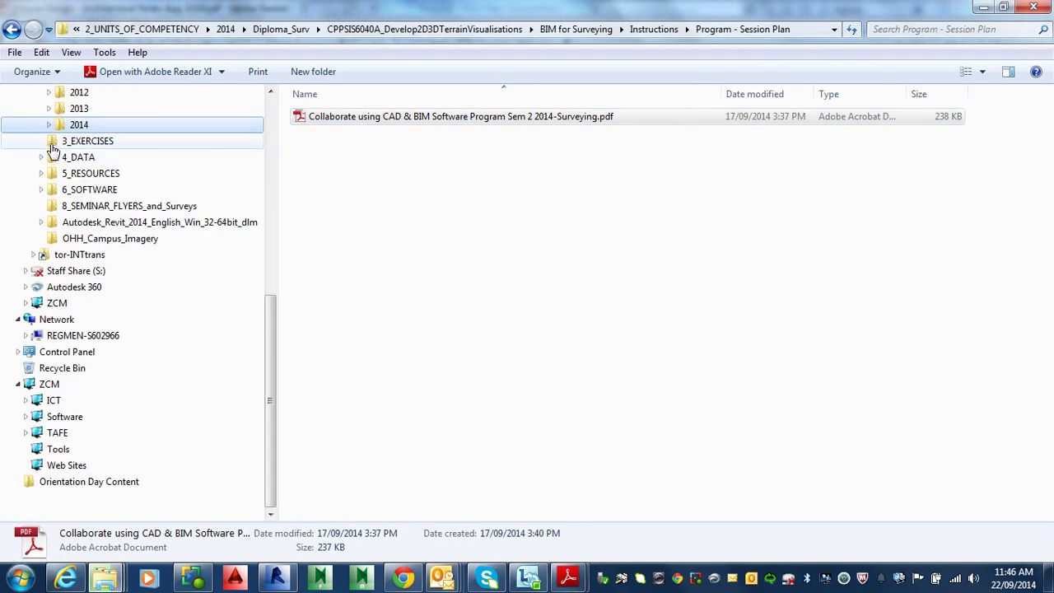
scroll(47, 170, "up", 1)
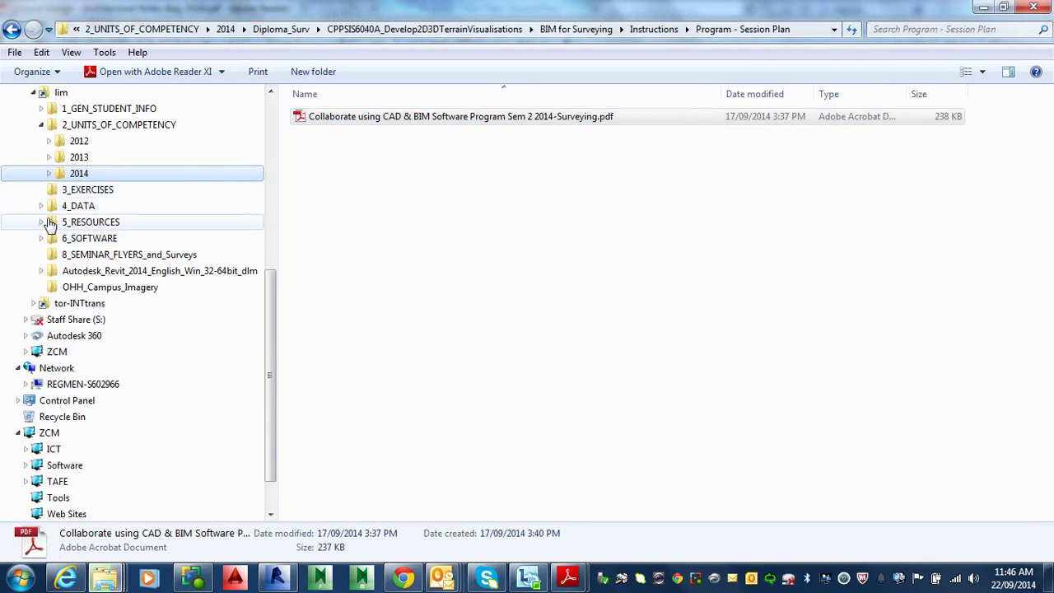
left_click(50, 173)
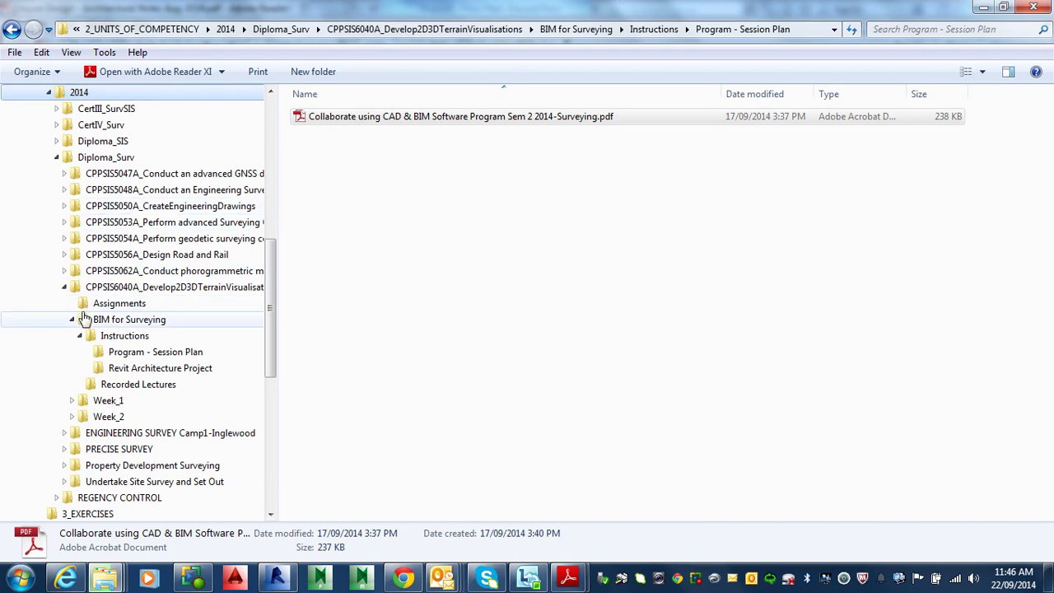
left_click(137, 372)
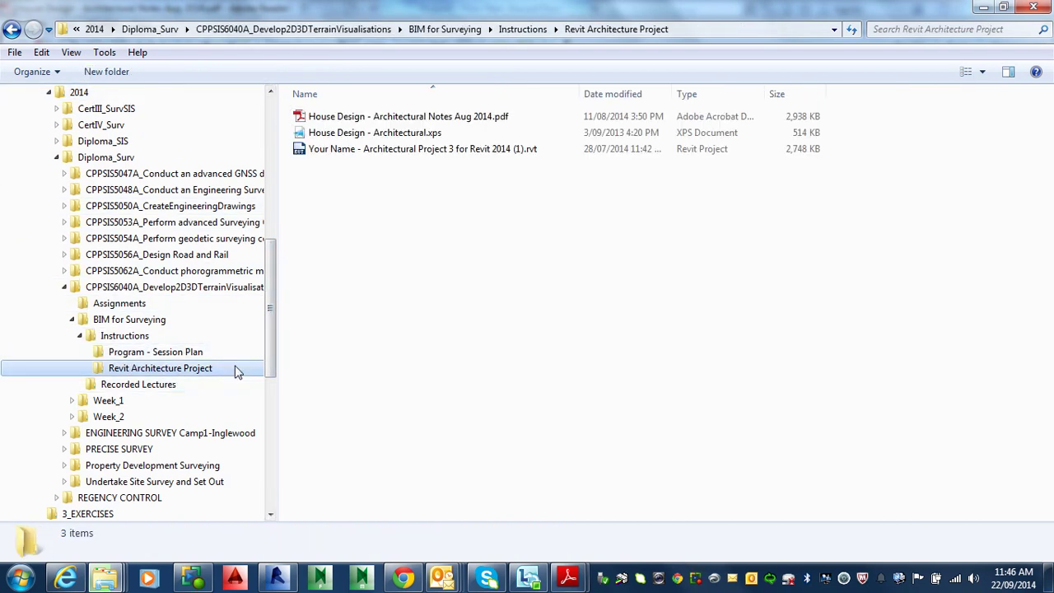
double_click(324, 137)
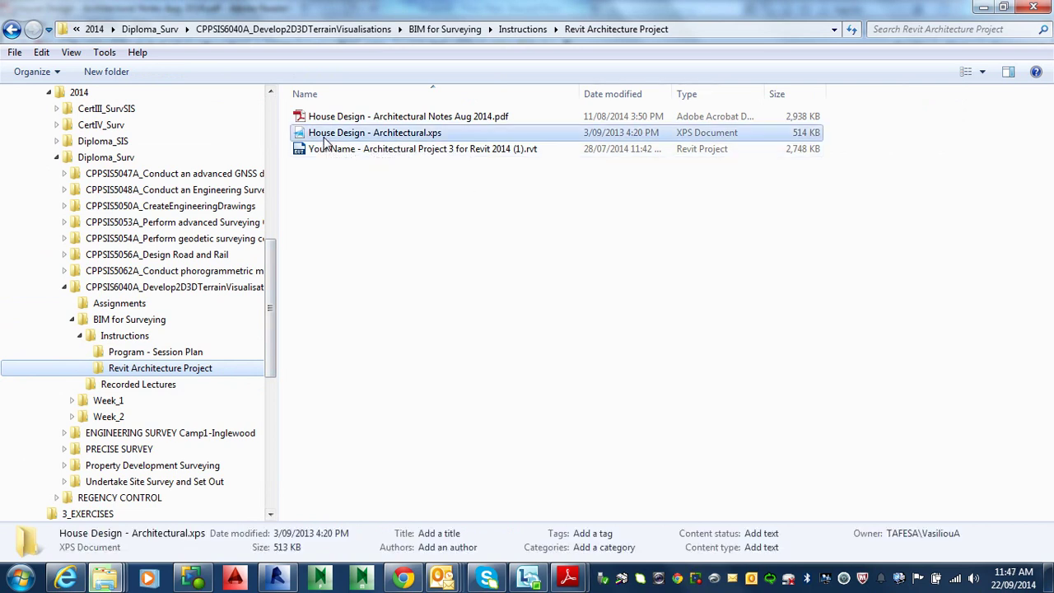
Examine the dimensioned architectural plan, 3D view and south elevation on the reference sheet.
scroll(415, 360, "down", 3)
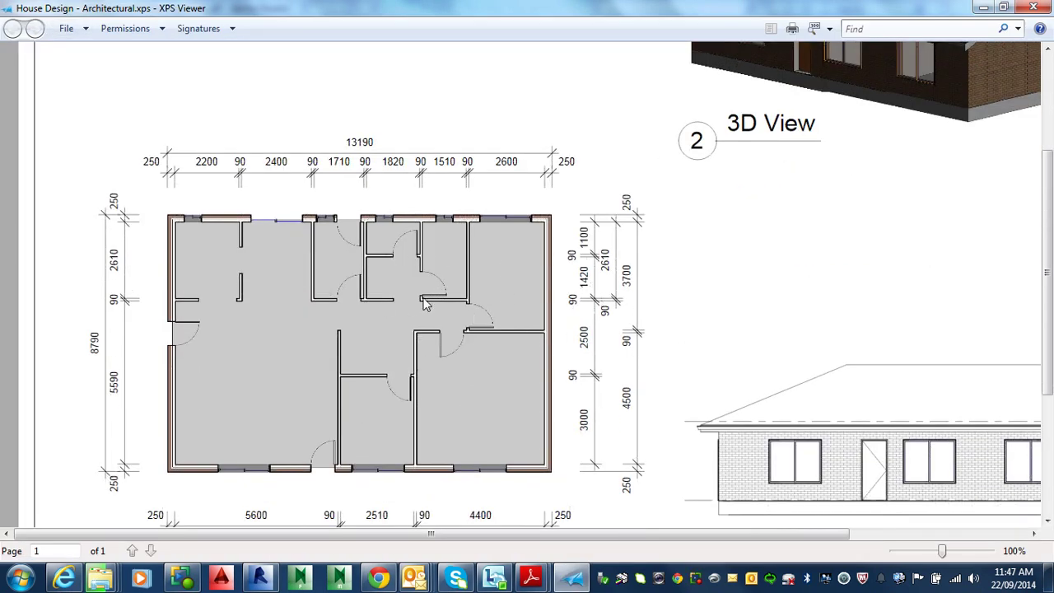
scroll(530, 308, "down", 2, "ctrl")
scroll(530, 308, "down", 5, "ctrl")
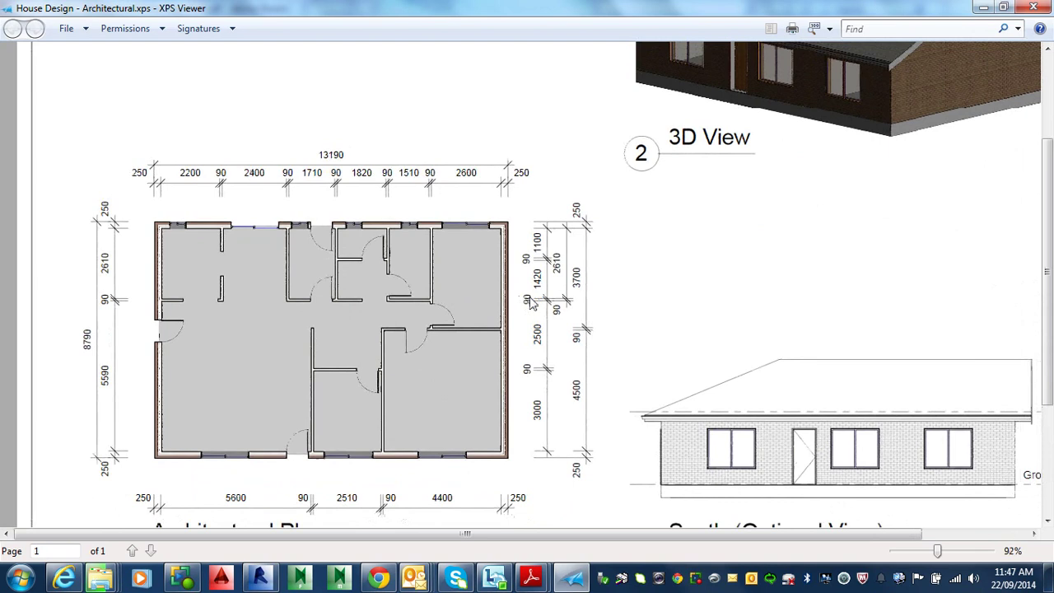
scroll(530, 308, "down", 3, "ctrl")
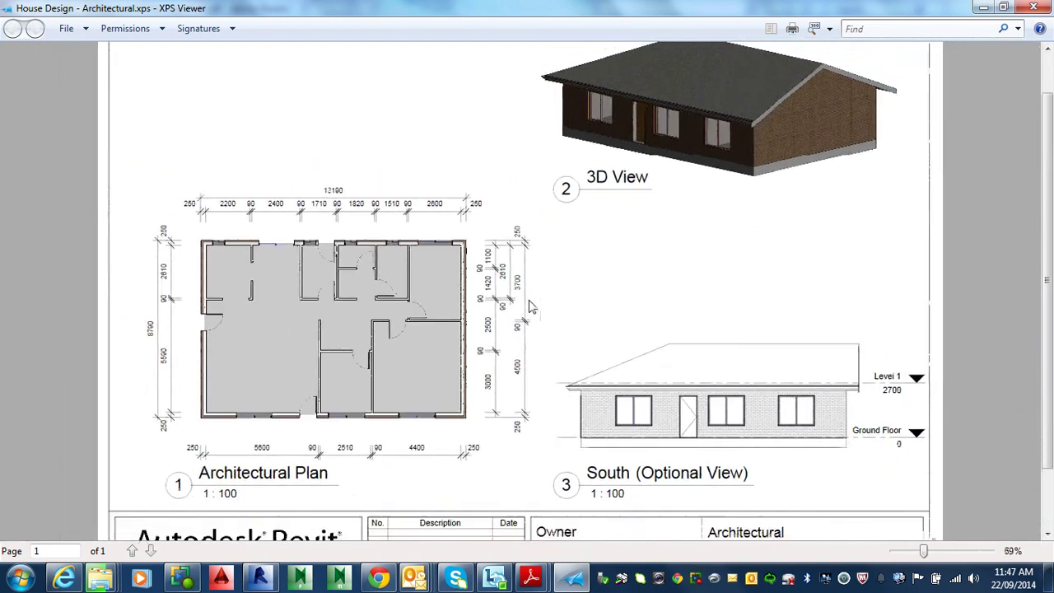
scroll(530, 308, "down", 2, "ctrl")
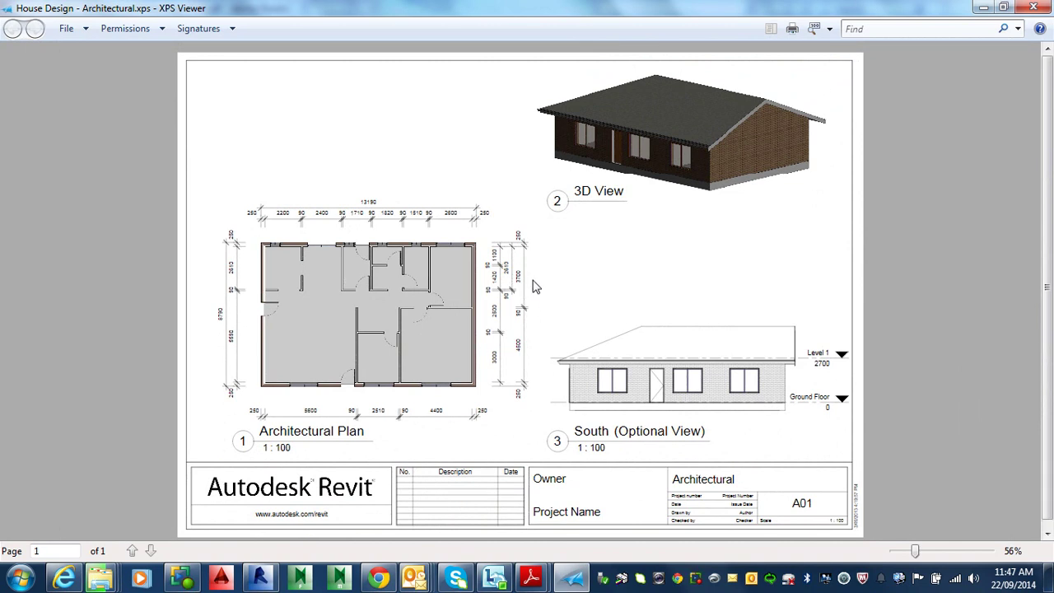
scroll(359, 285, "up", 3, "ctrl")
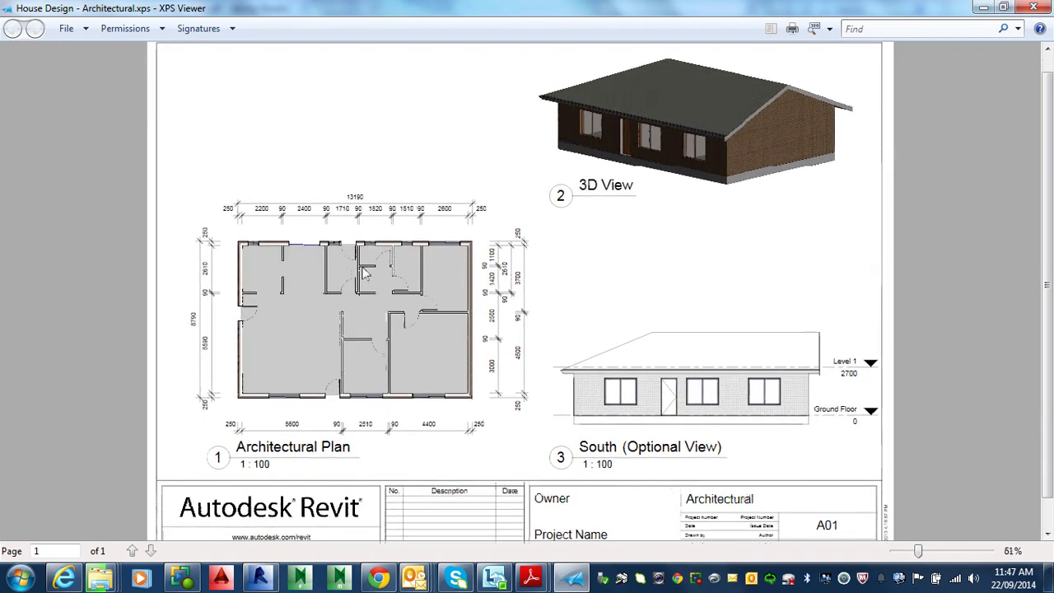
Switch to Revit and set up a structural wall with its height to Level 1 and location line Finish Face: Exterior.
scroll(357, 285, "up", 4, "ctrl")
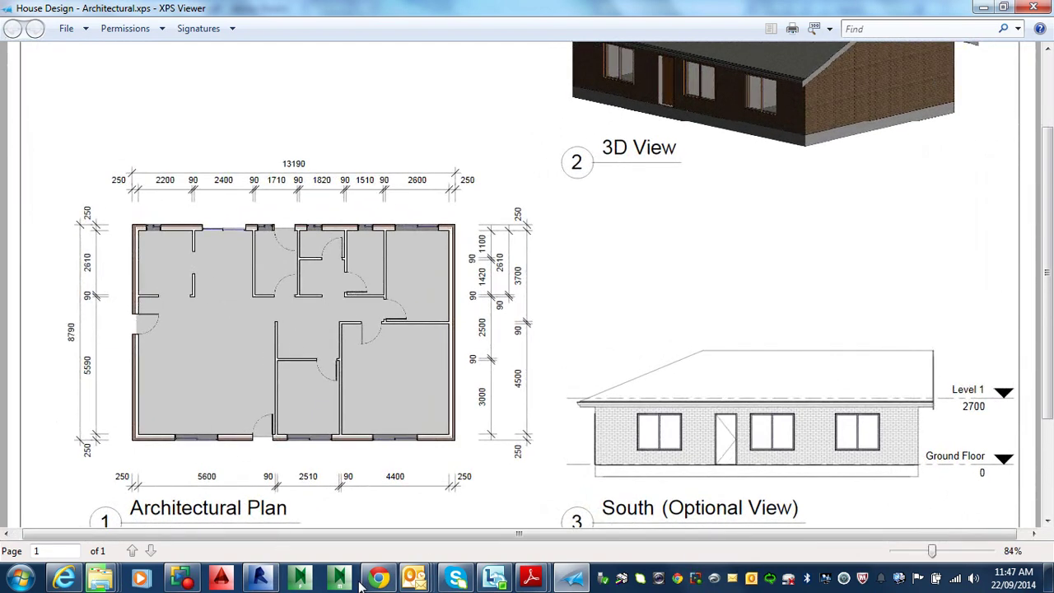
left_click(260, 579)
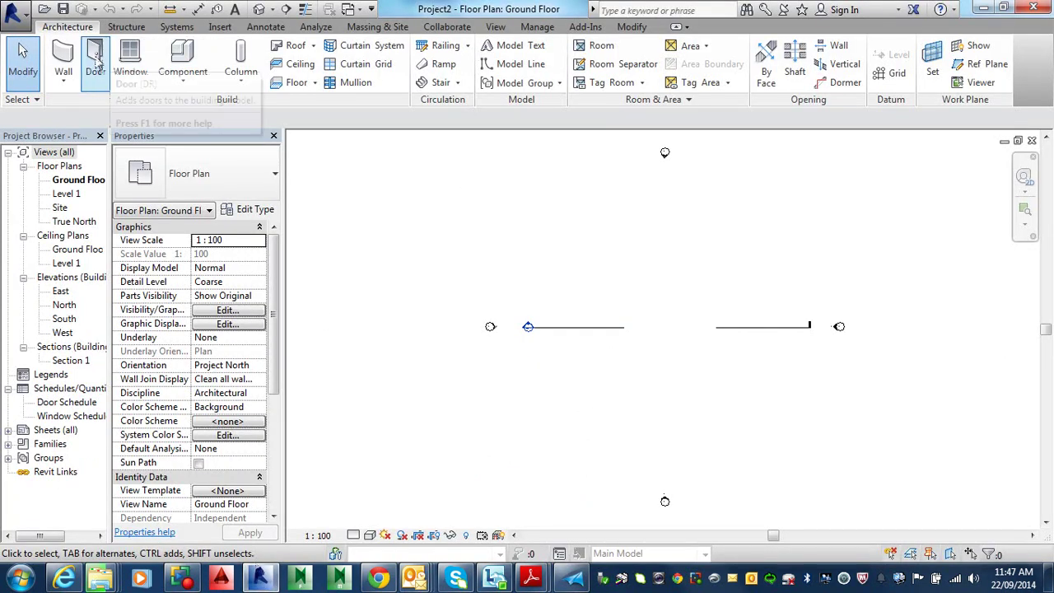
left_click(70, 72)
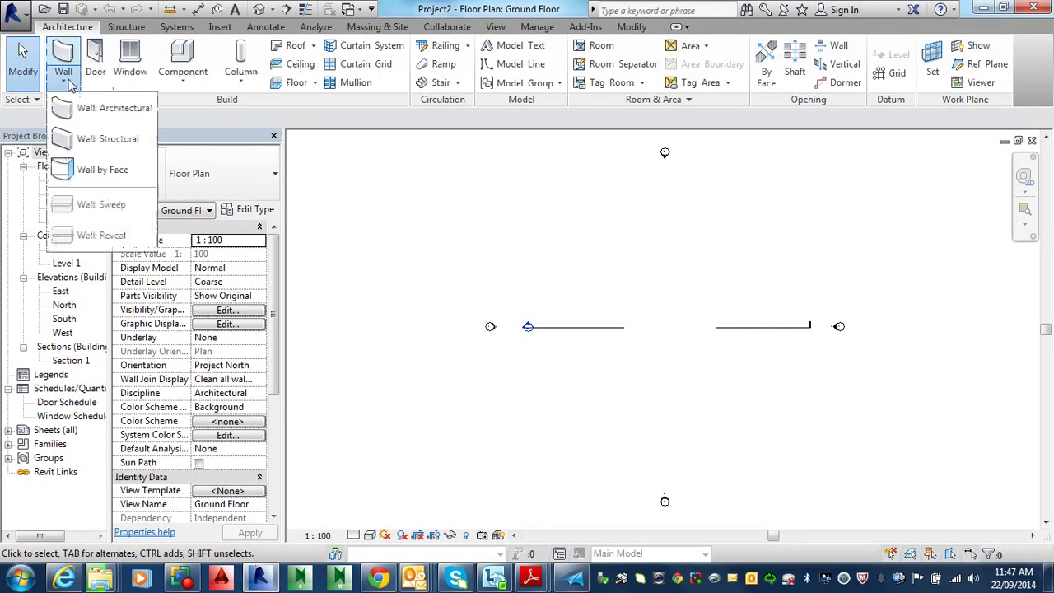
left_click(78, 141)
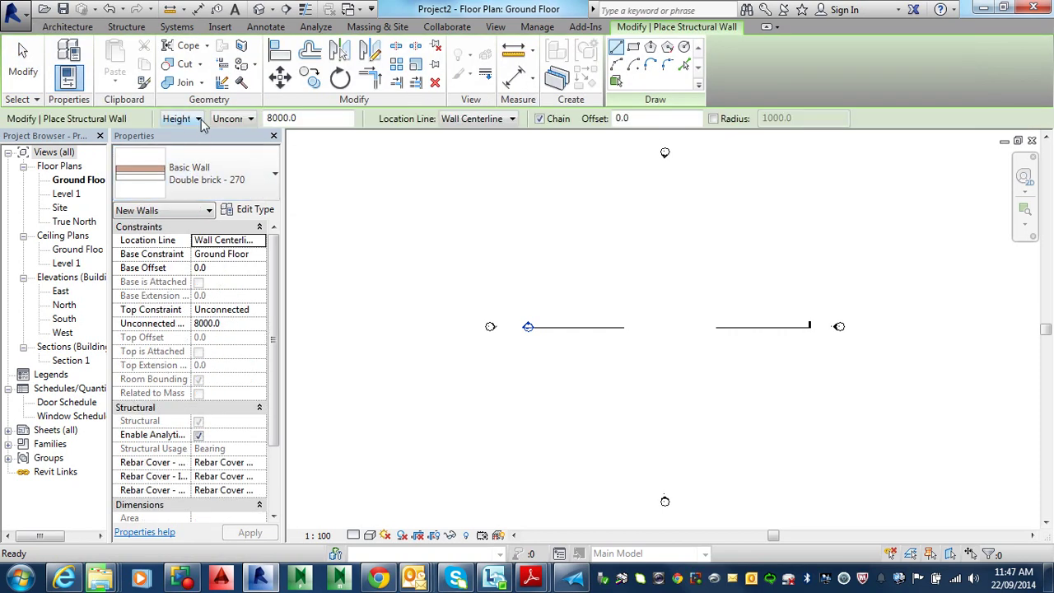
left_click(250, 118)
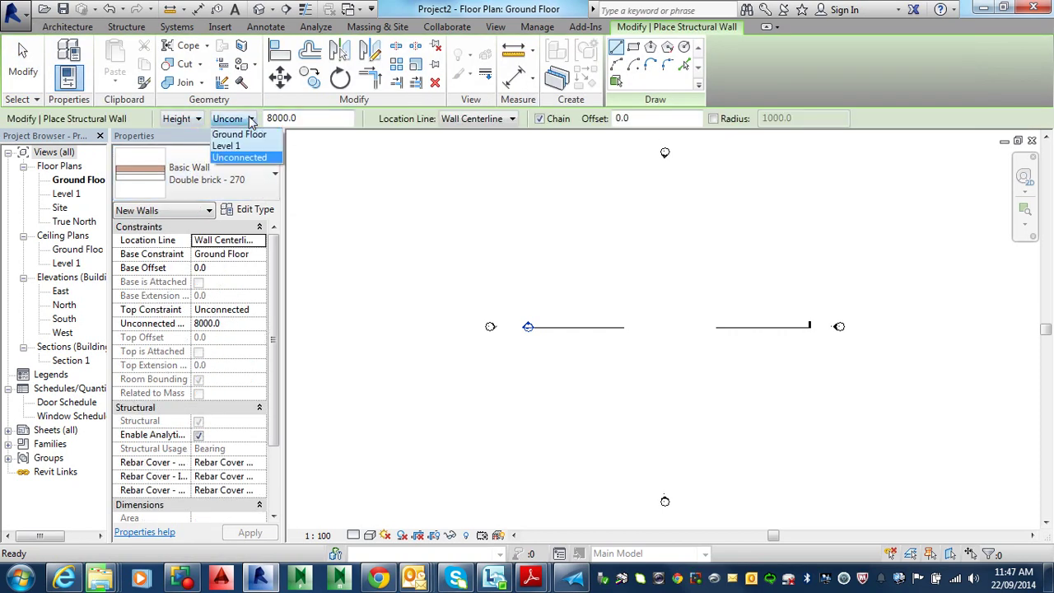
left_click(236, 146)
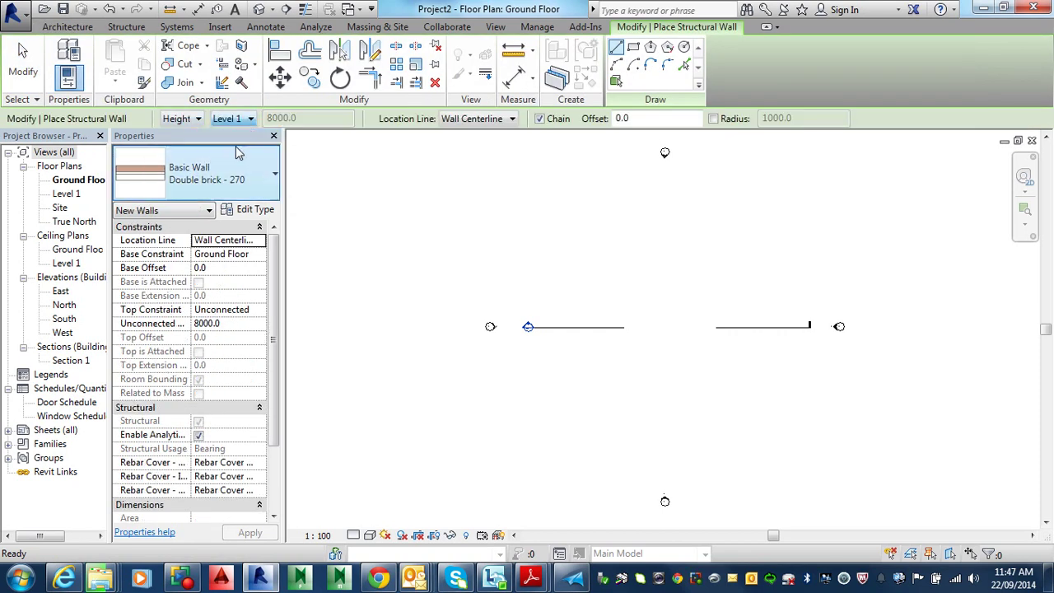
left_click(510, 120)
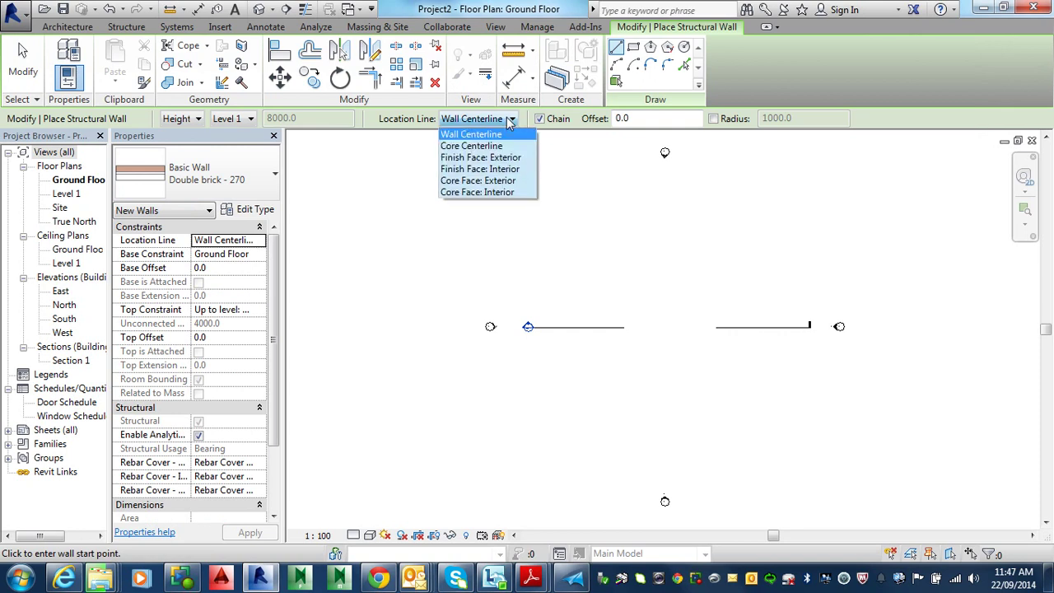
left_click(495, 160)
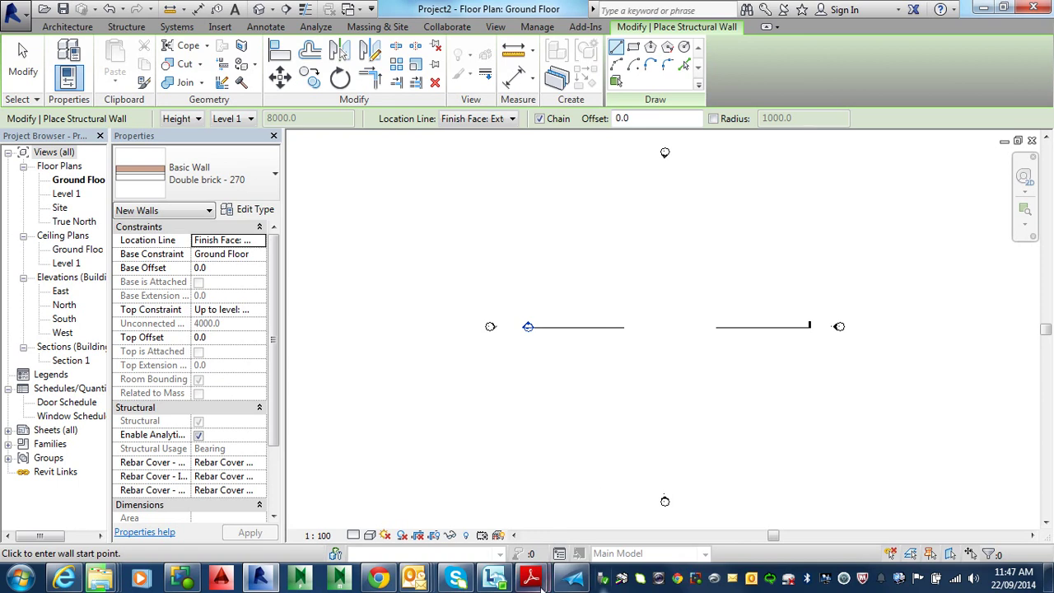
Check the external wall in the notes PDF and its overall dimensions on the XPS reference plan, and return to Revit.
mouse_move(530, 577)
left_click(477, 504)
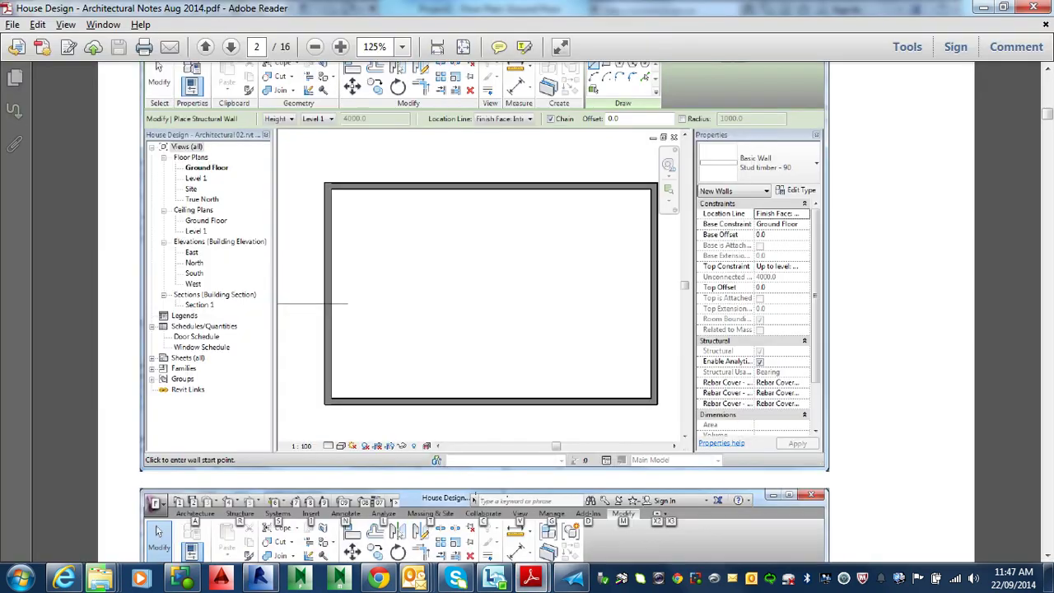
left_click(574, 578)
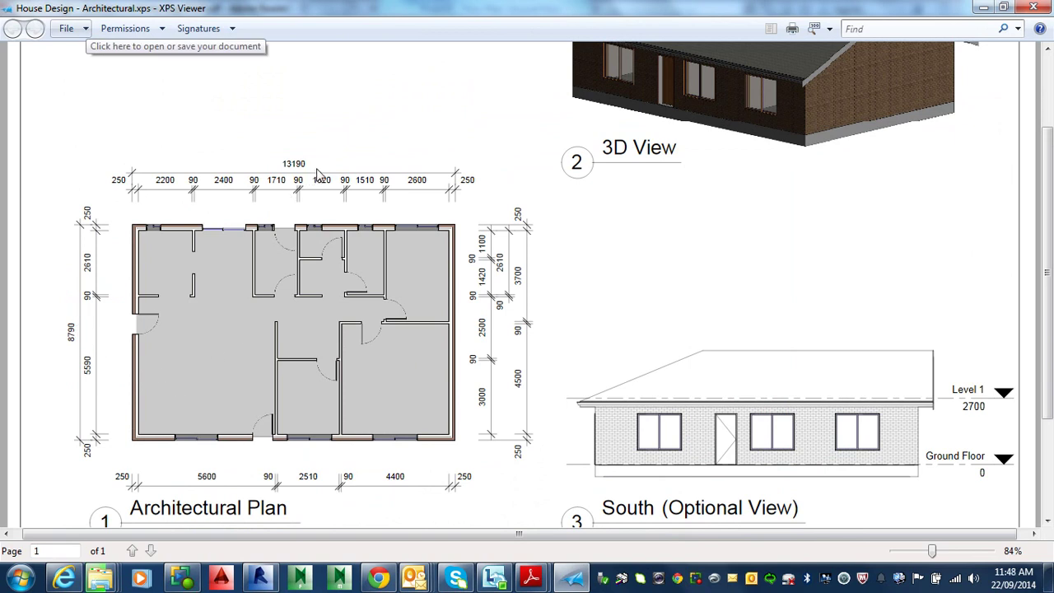
key("alt+Tab")
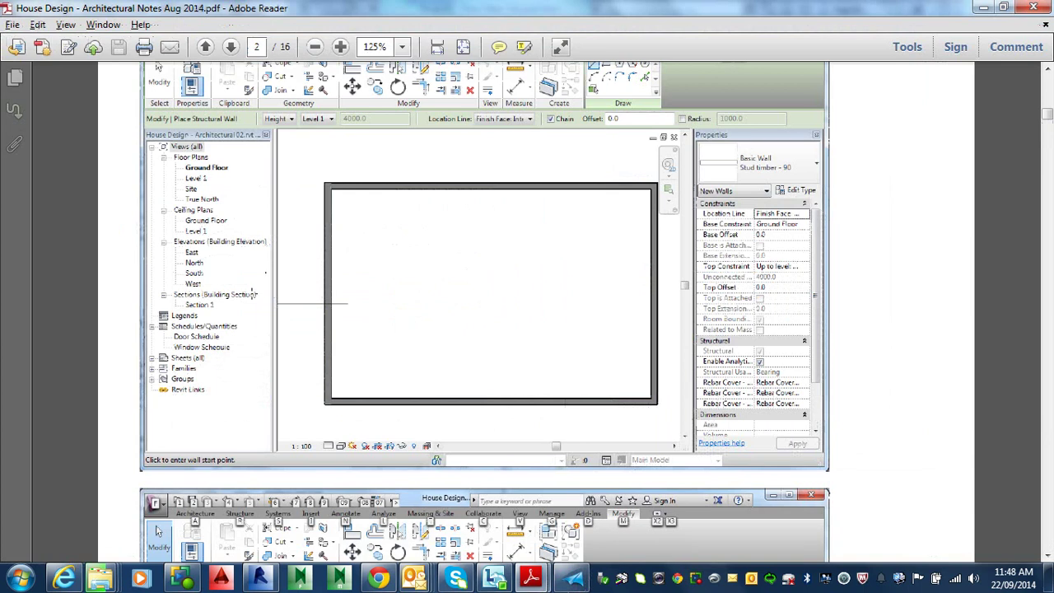
key("alt+Tab")
key("alt+Tab")
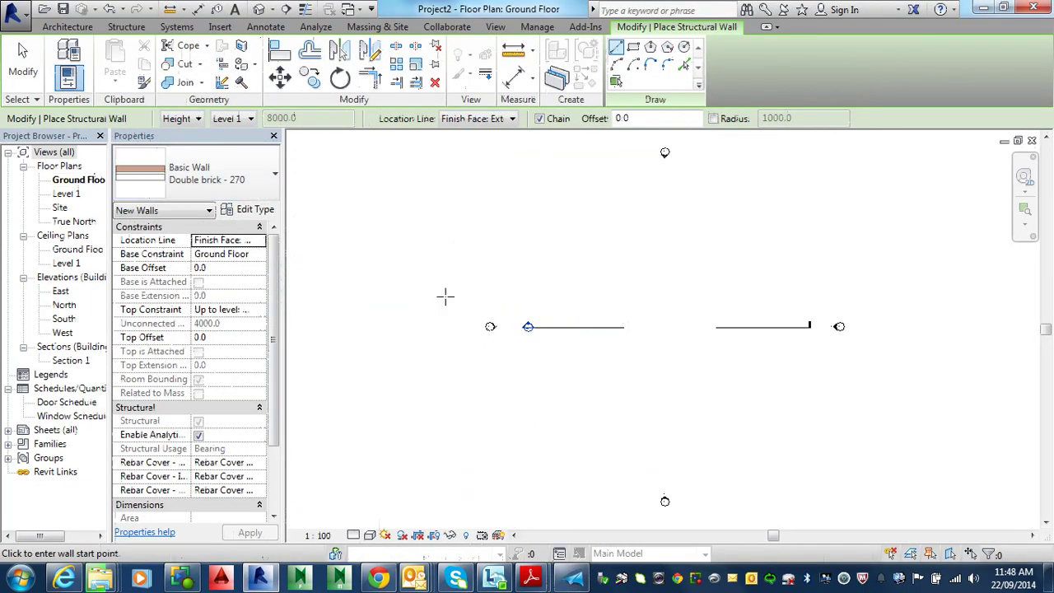
Choose the wall type Basic Wall Brick veneer - 250 timber for the new structural walls.
left_click(247, 179)
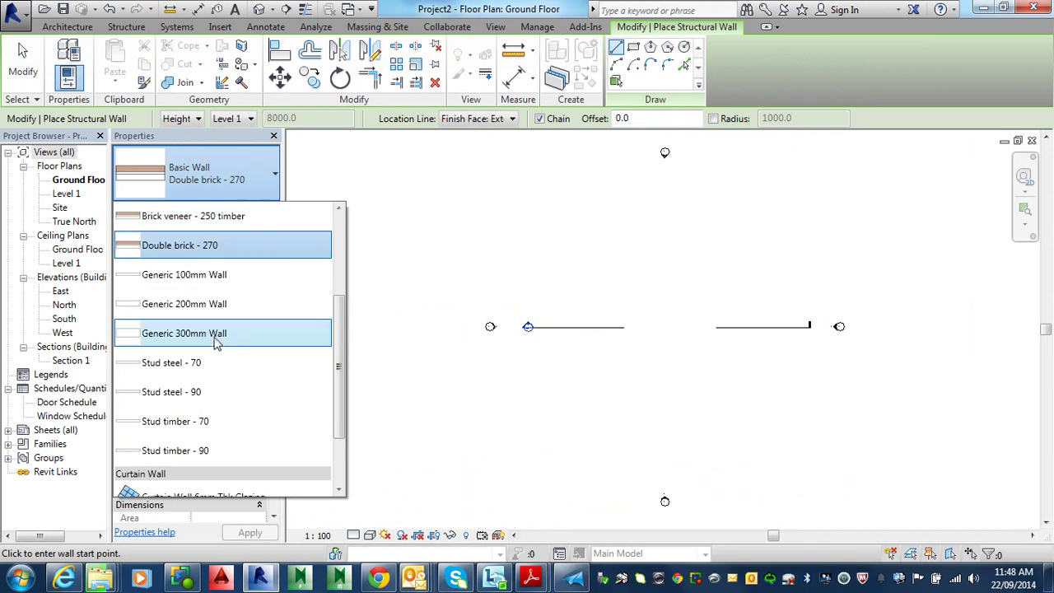
scroll(216, 296, "up", 1)
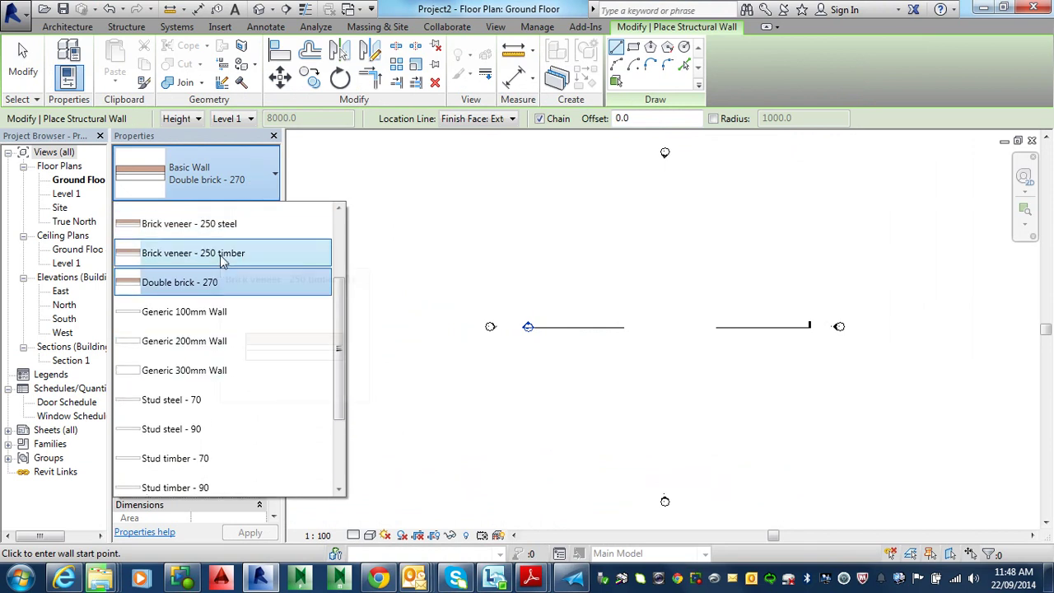
left_click(221, 255)
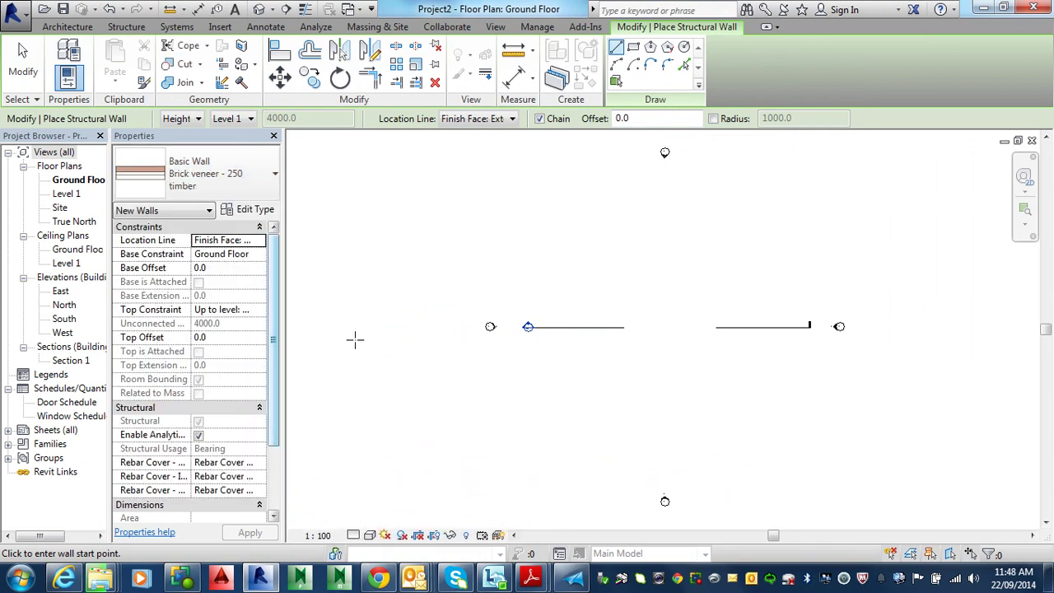
left_click(614, 383)
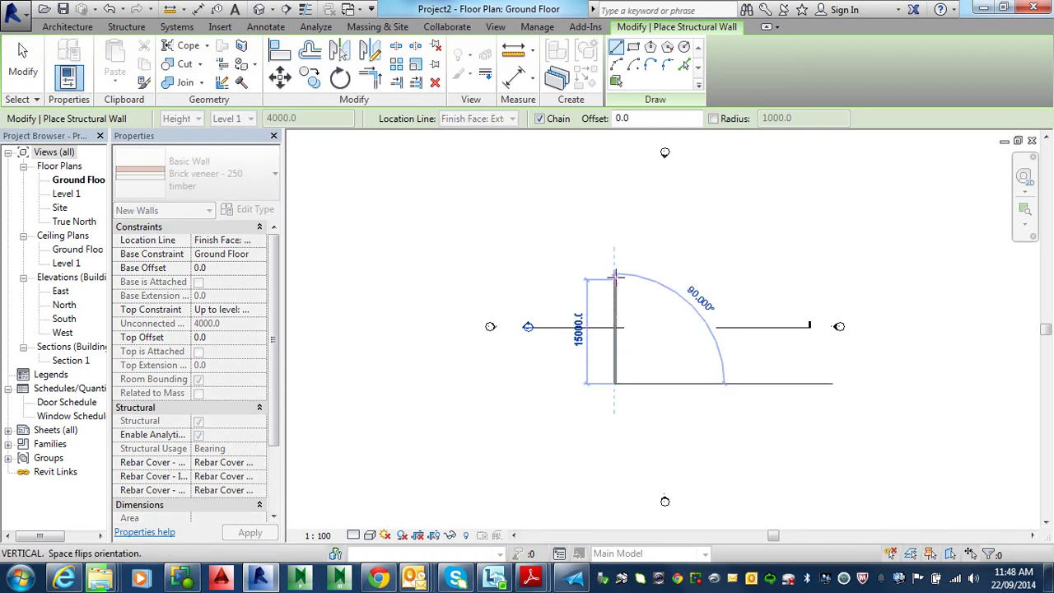
type("8719")
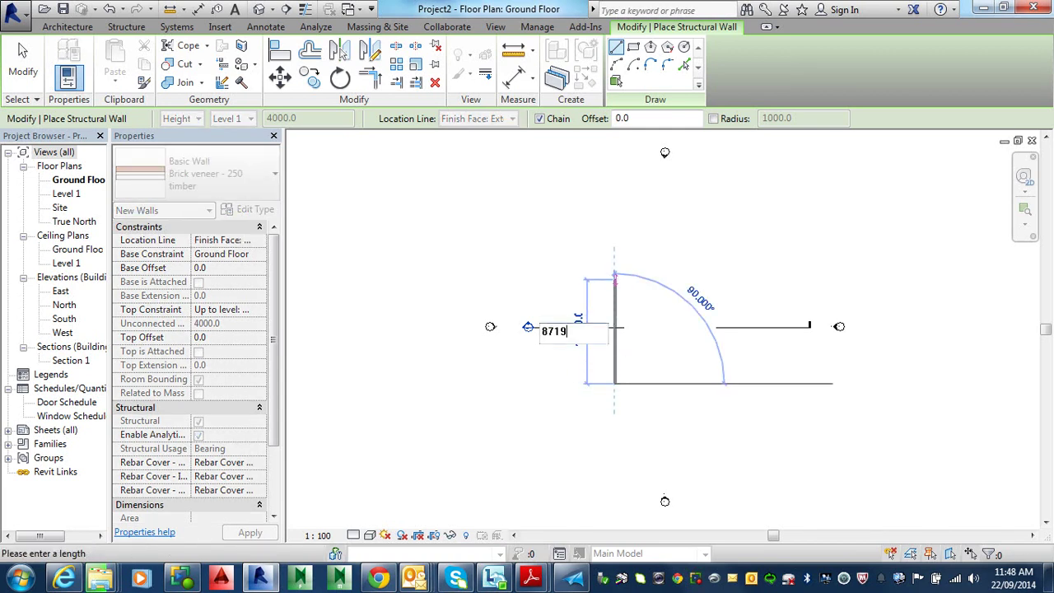
key("Return")
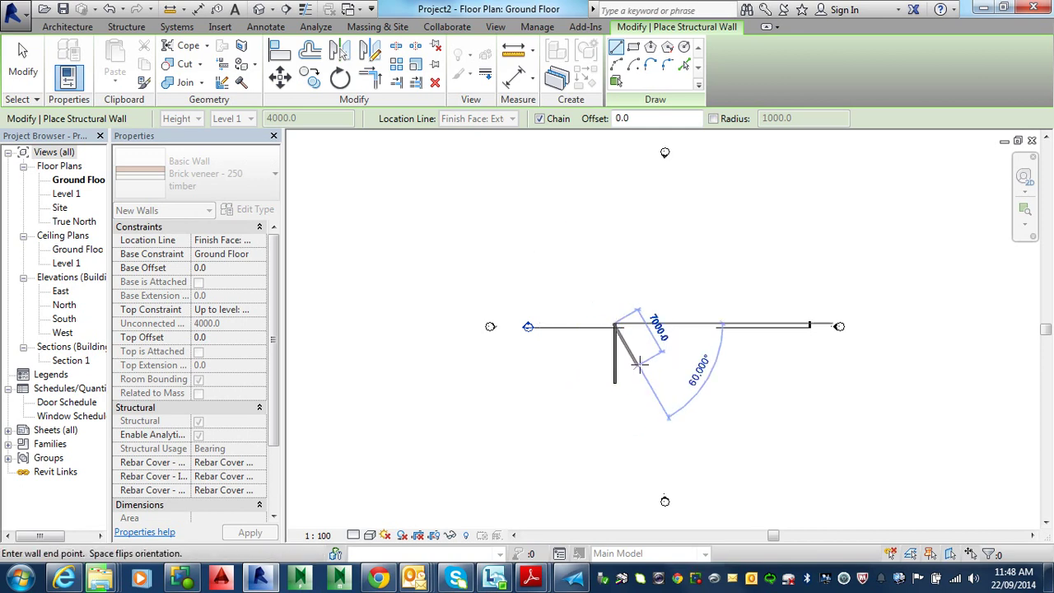
key("Escape")
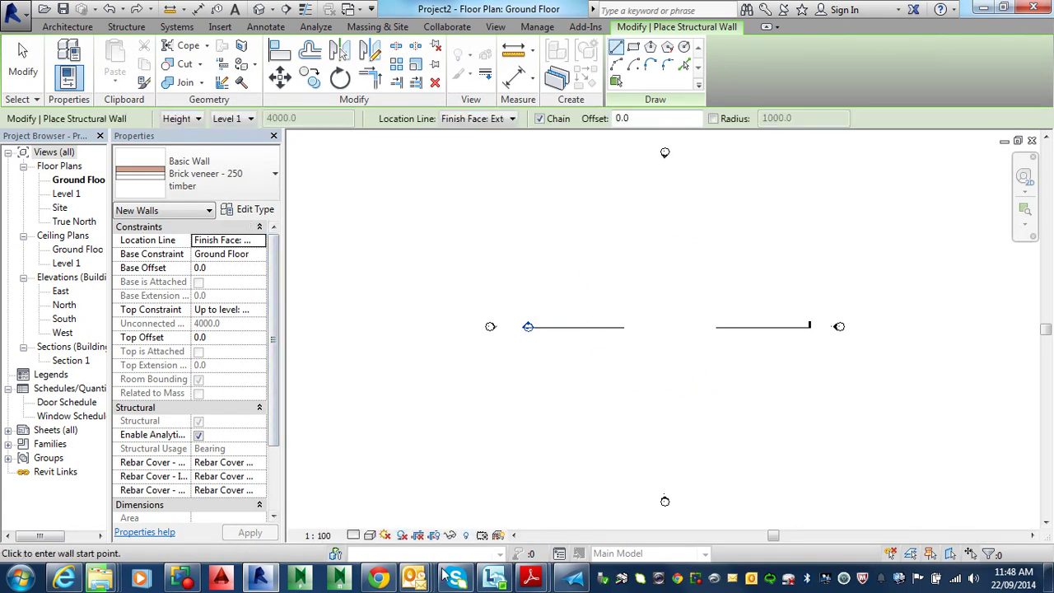
Recheck the plan in XPS Viewer and draw the house's west external wall in Revit, 8790 mm long, from south to north.
left_click(572, 579)
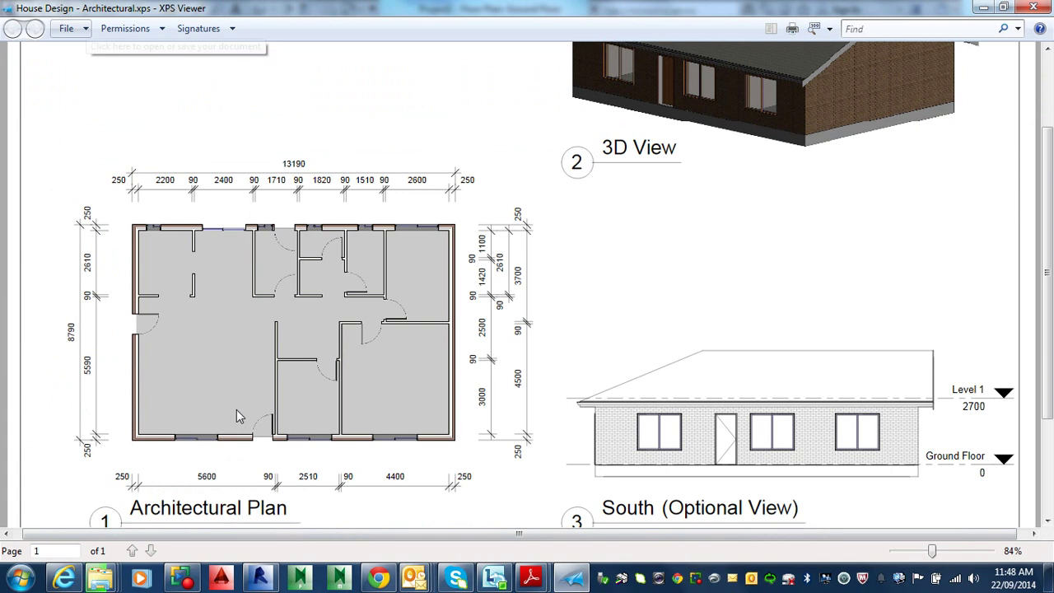
left_click(577, 581)
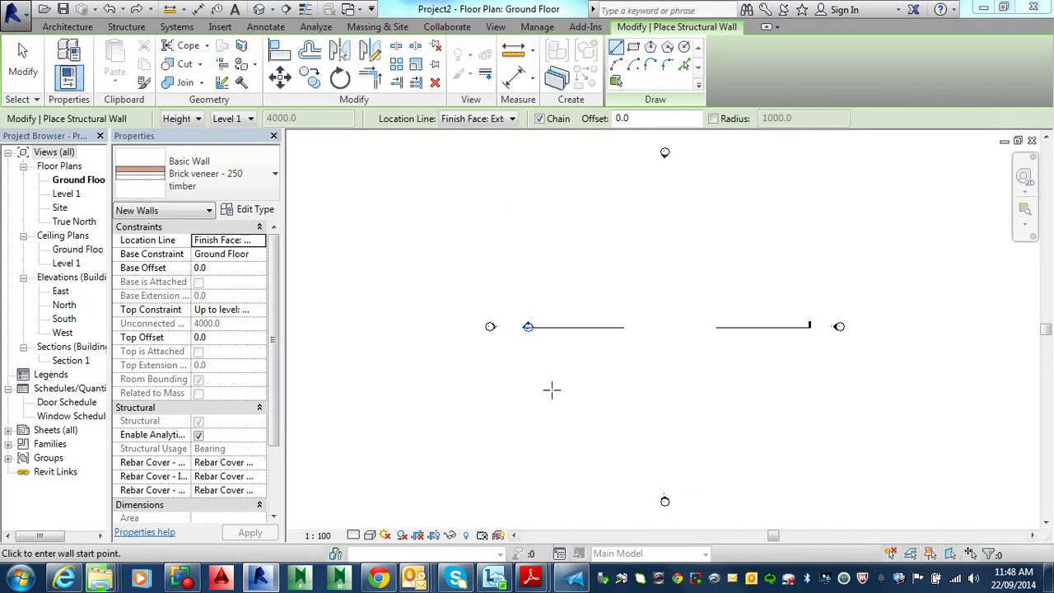
left_click(620, 355)
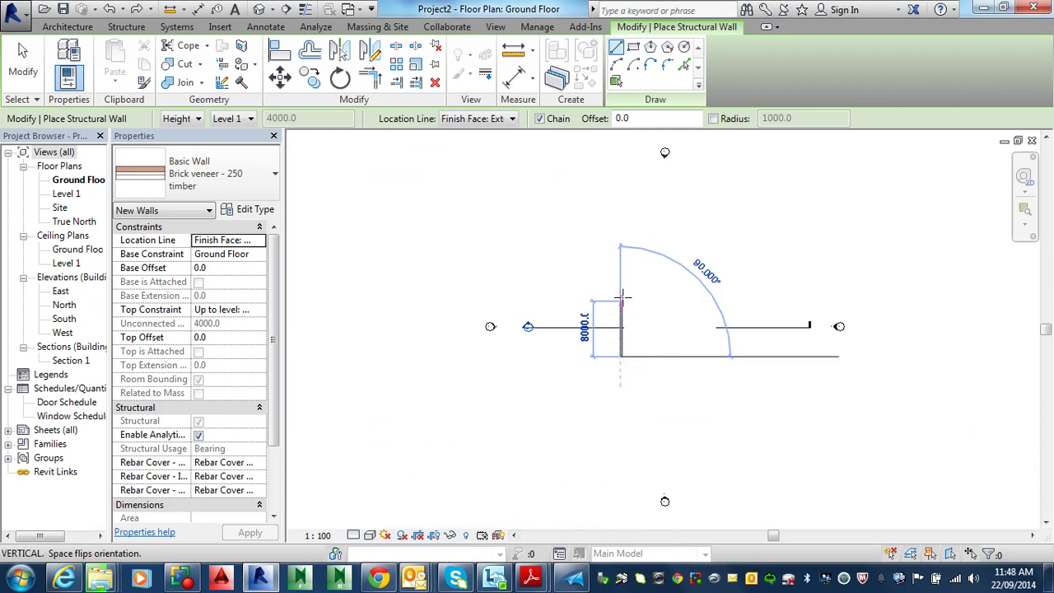
type("87")
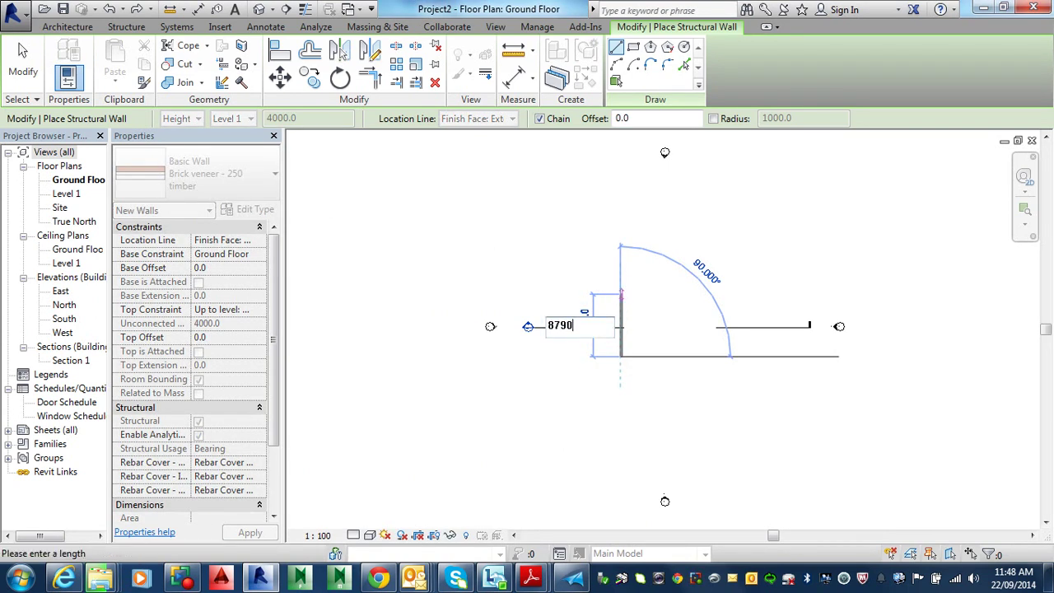
type("90")
key("Return")
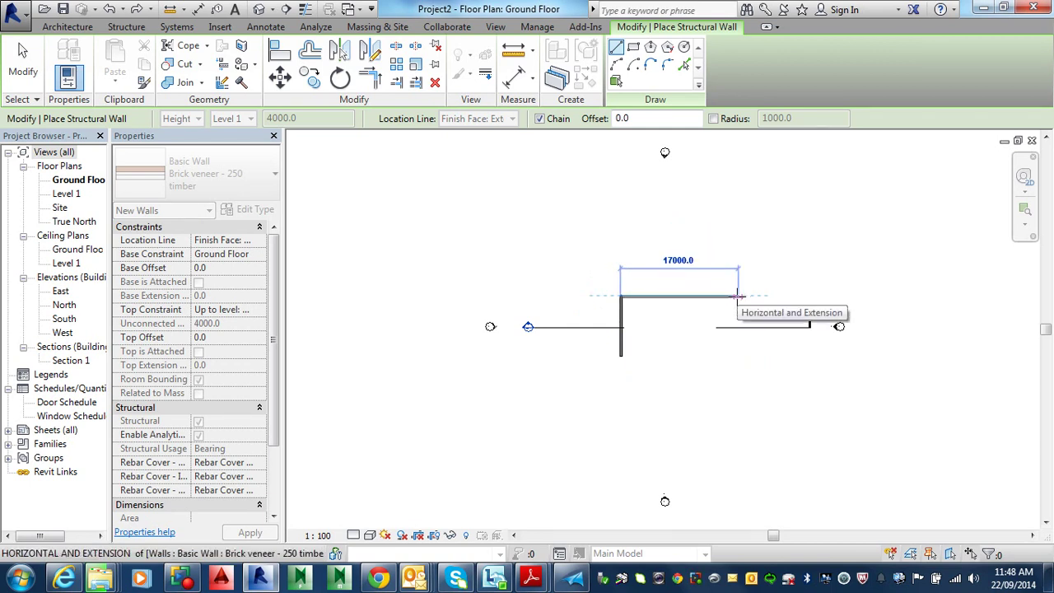
Continue with a 13190 mm north wall and close the rectangle with the east and south walls, aligned to the west wall's start.
type("13")
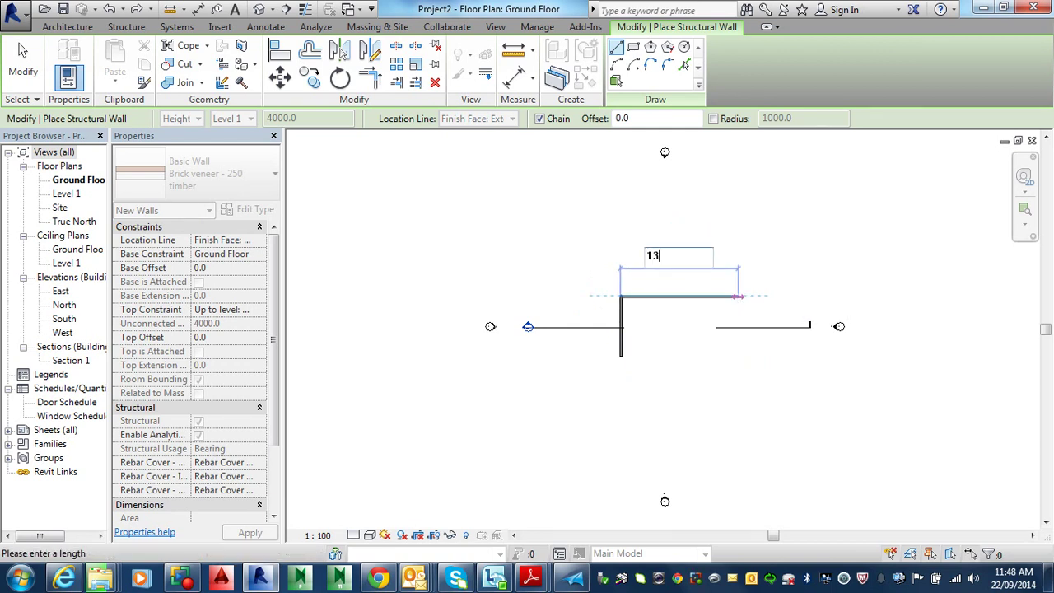
type("190")
key("Return")
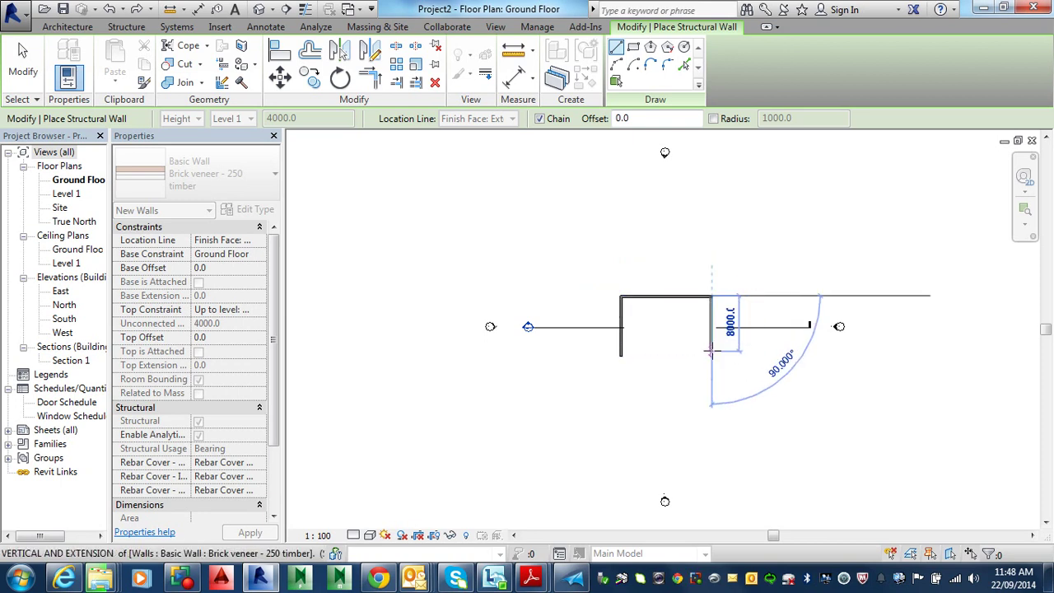
scroll(716, 350, "up", 5)
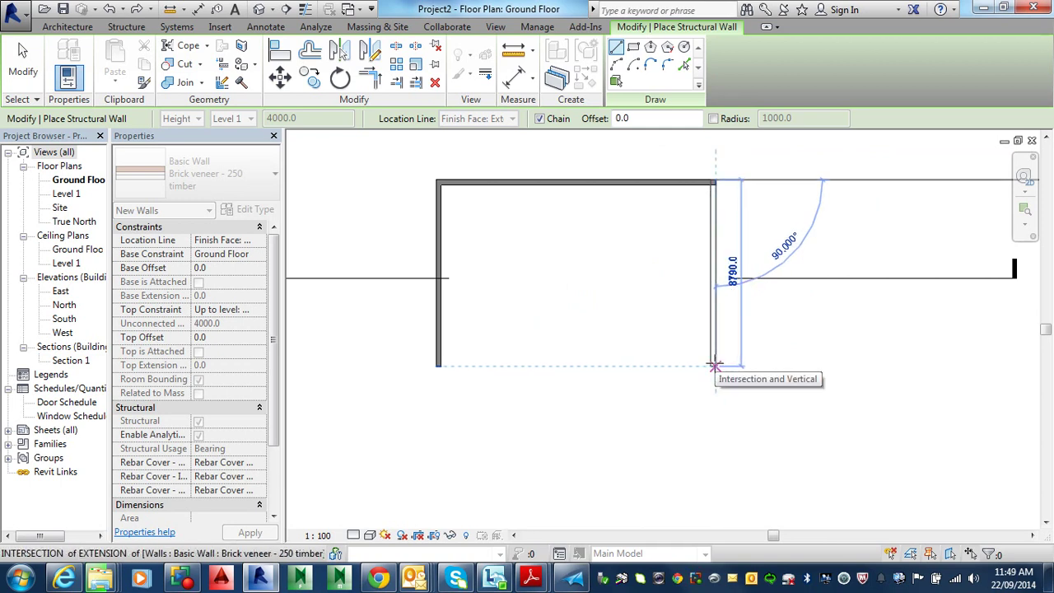
left_click(715, 364)
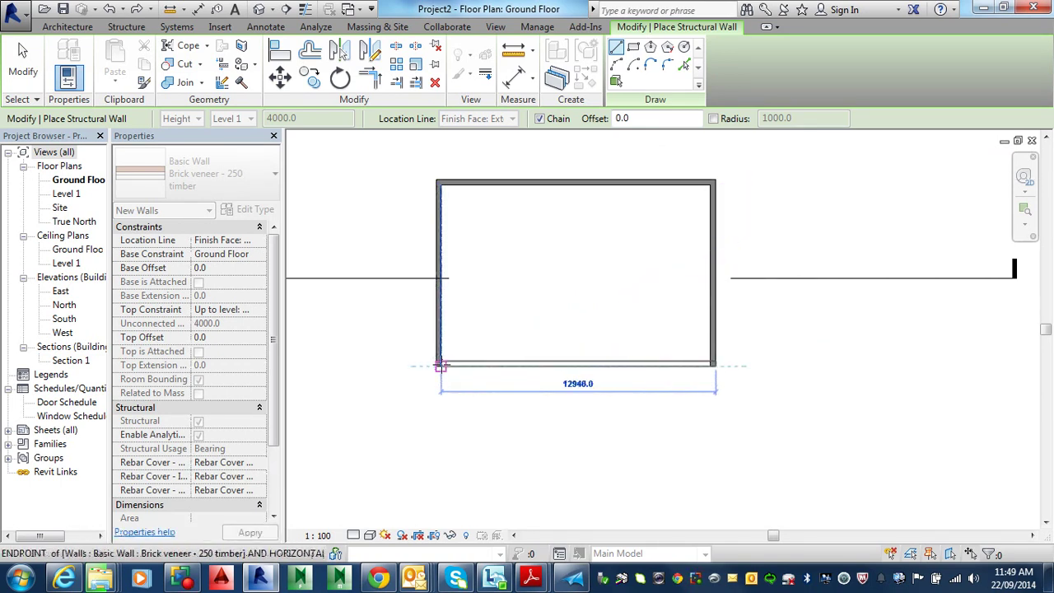
left_click(440, 365)
left_click(25, 71)
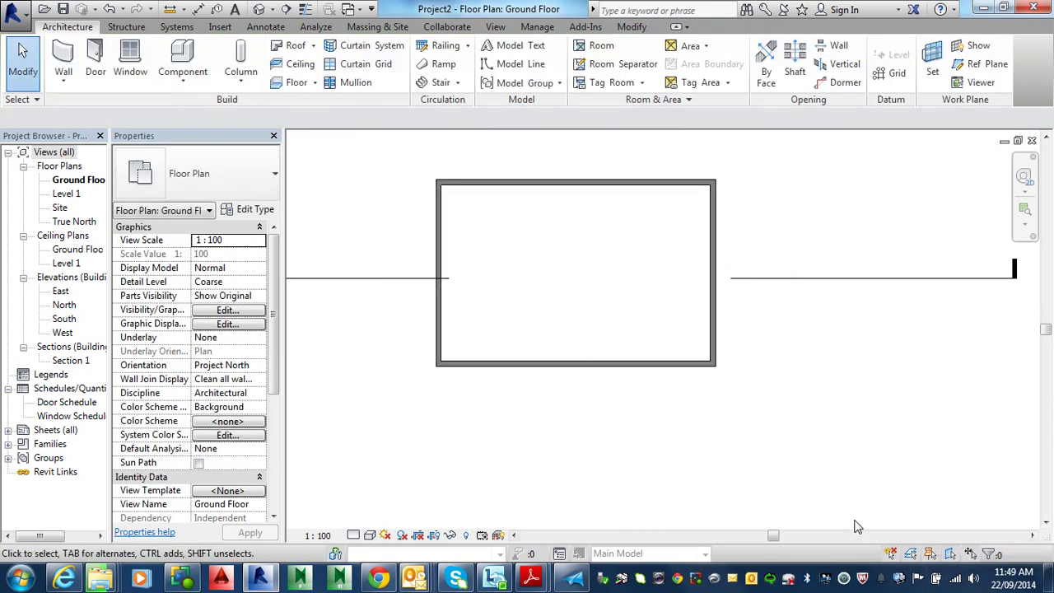
scroll(851, 519, "down", 2)
middle_click_drag(815, 453, 819, 447)
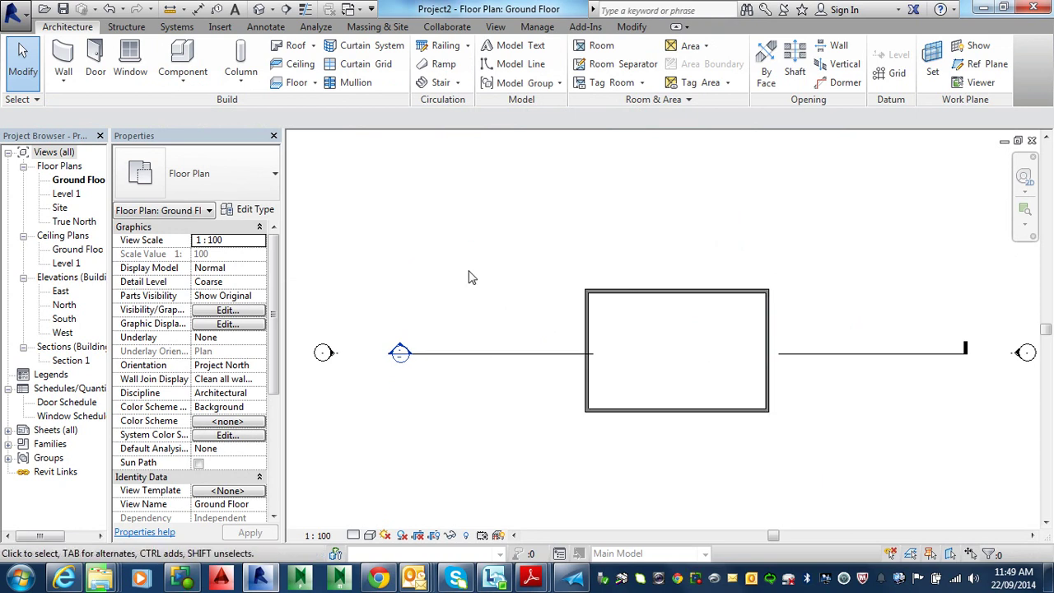
left_click(64, 72)
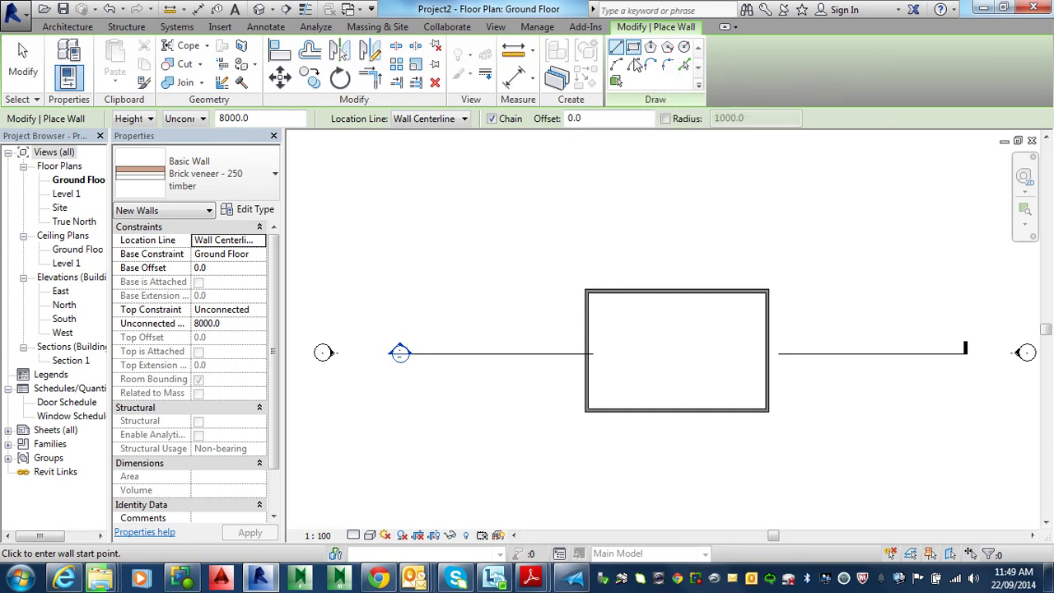
key("Escape")
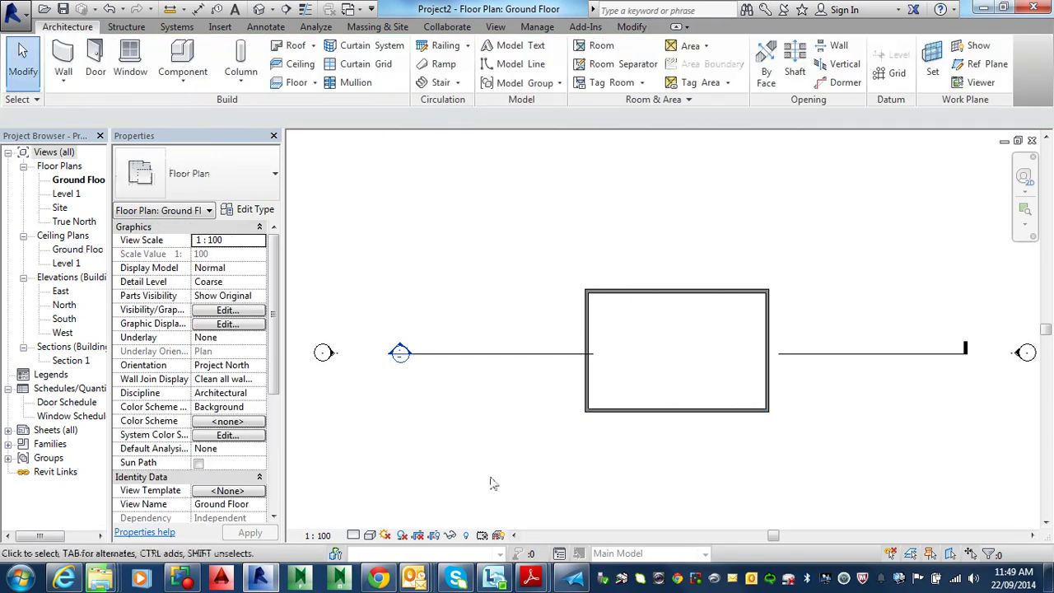
Set the Ground Floor plan's detail level to Fine and inspect the layers of the external walls.
left_click(354, 535)
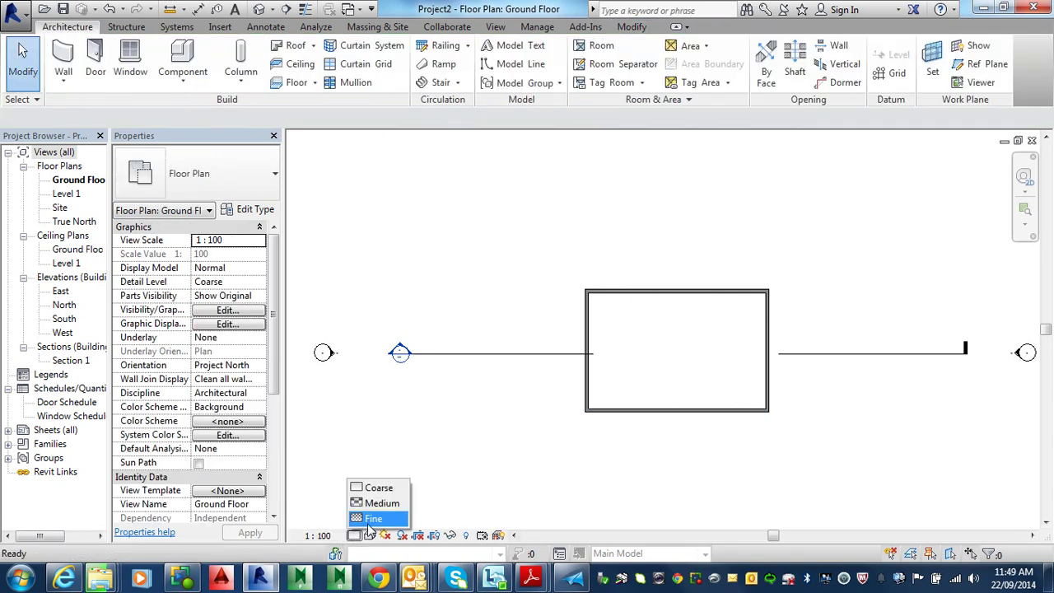
left_click(372, 519)
scroll(565, 392, "up", 5)
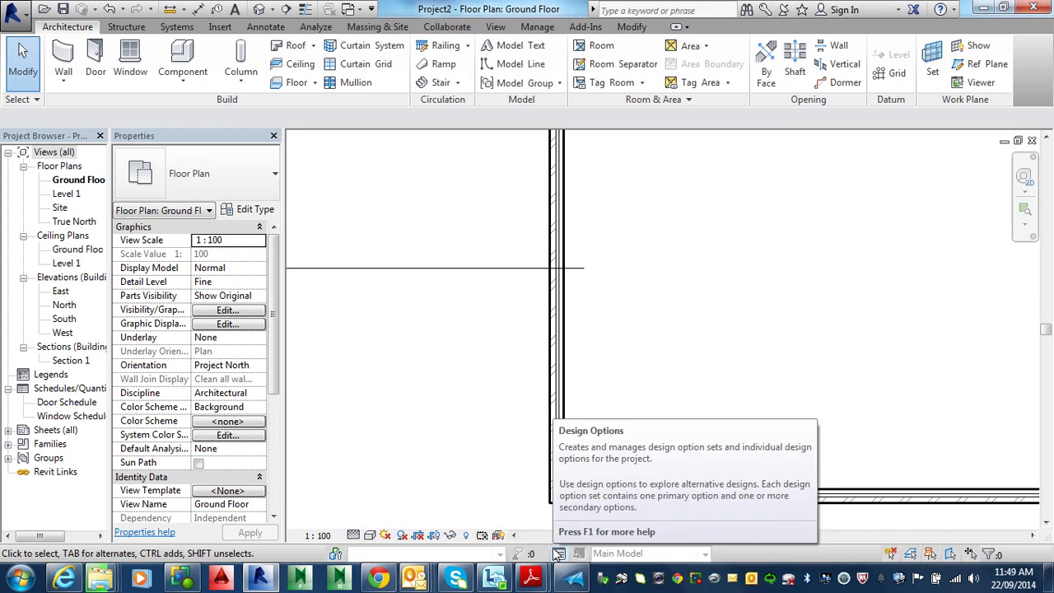
scroll(644, 416, "down", 3)
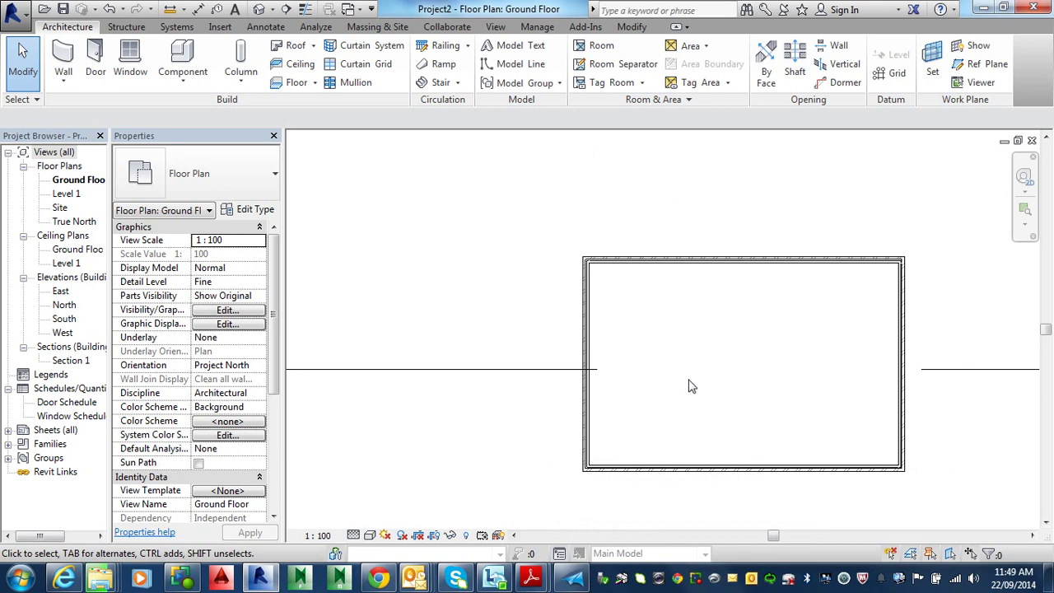
Inspect the walls in the default 3D view using Fine detail and the Consistent Colors visual style, and return to the Ground Floor plan.
middle_click_drag(692, 384, 645, 423)
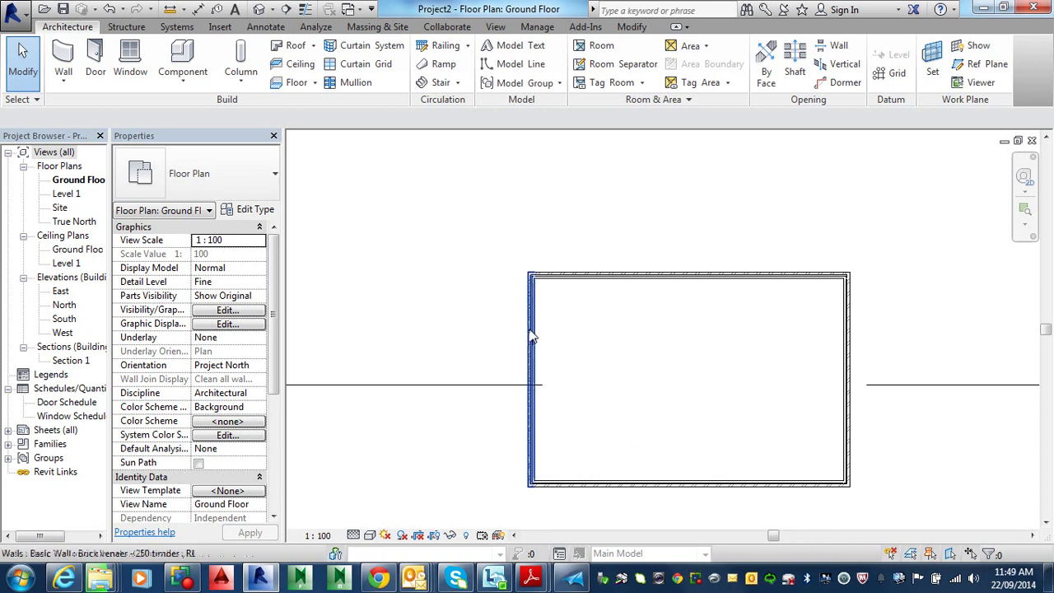
left_click(286, 9)
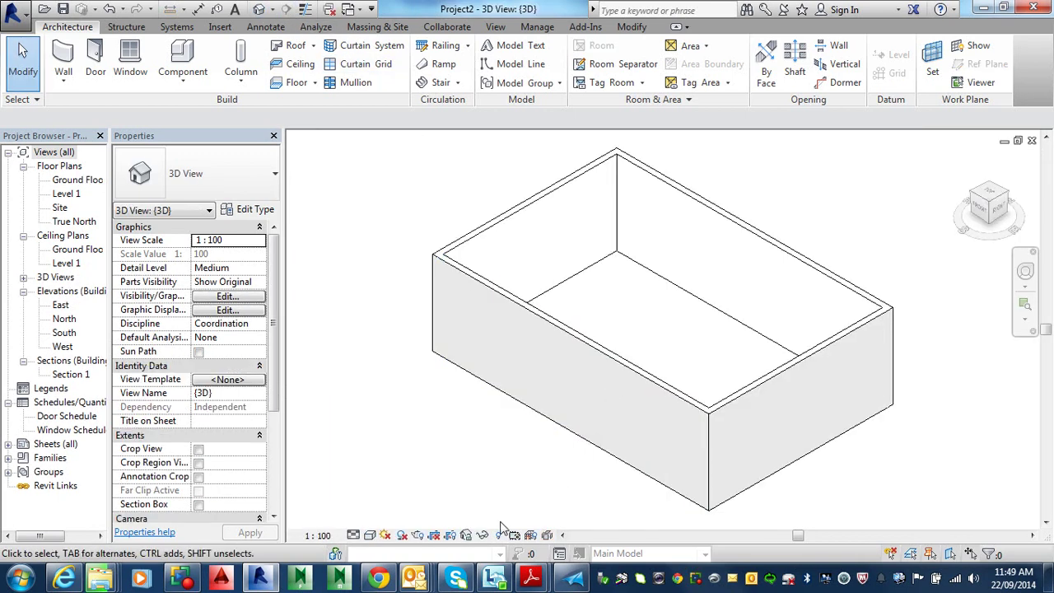
middle_click_drag(586, 427, 555, 450)
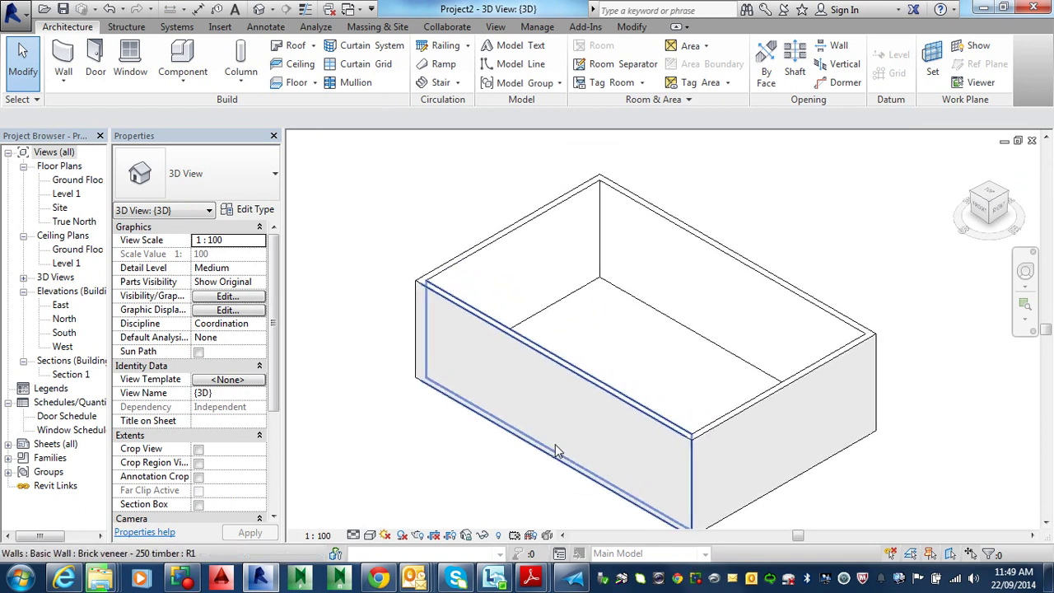
left_click(353, 535)
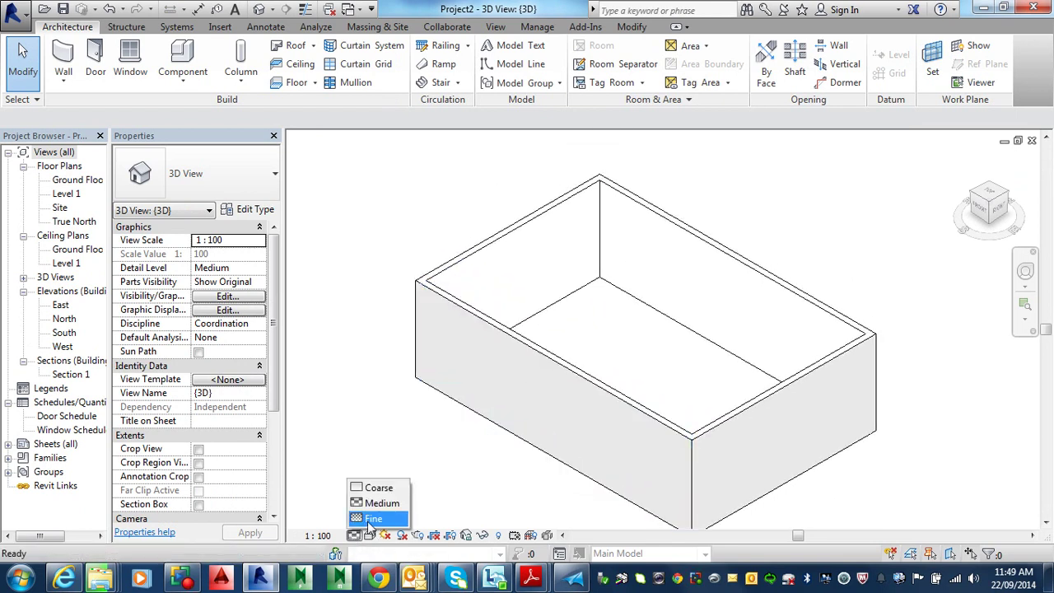
left_click(369, 520)
left_click(370, 535)
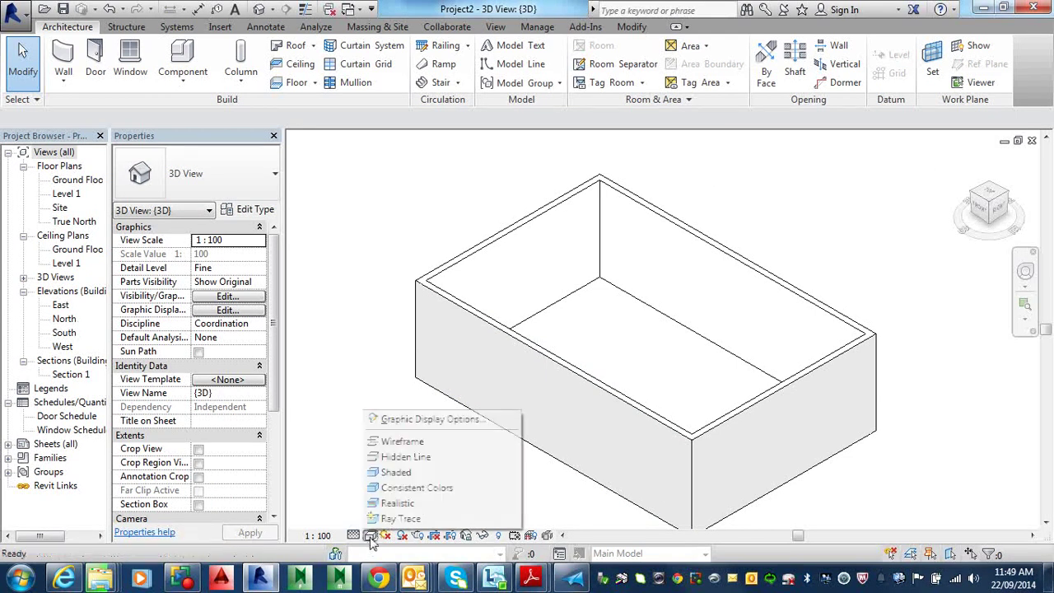
left_click(416, 488)
mouse_move(605, 446)
middle_mouse_down("shift")
mouse_move(607, 433)
mouse_move(543, 437)
mouse_move(606, 435)
mouse_move(594, 447)
middle_mouse_up("shift")
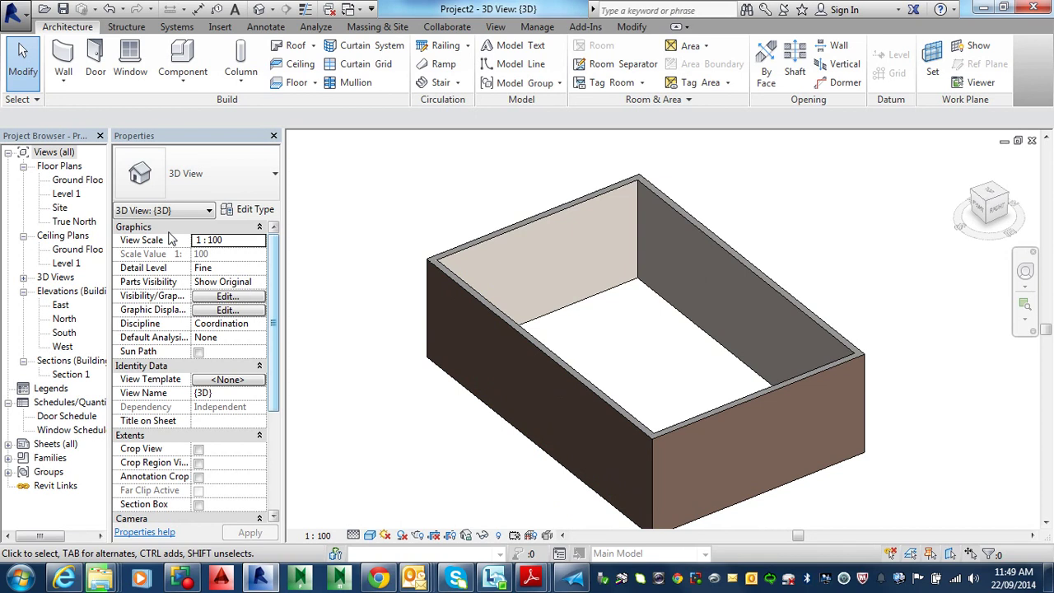
double_click(76, 180)
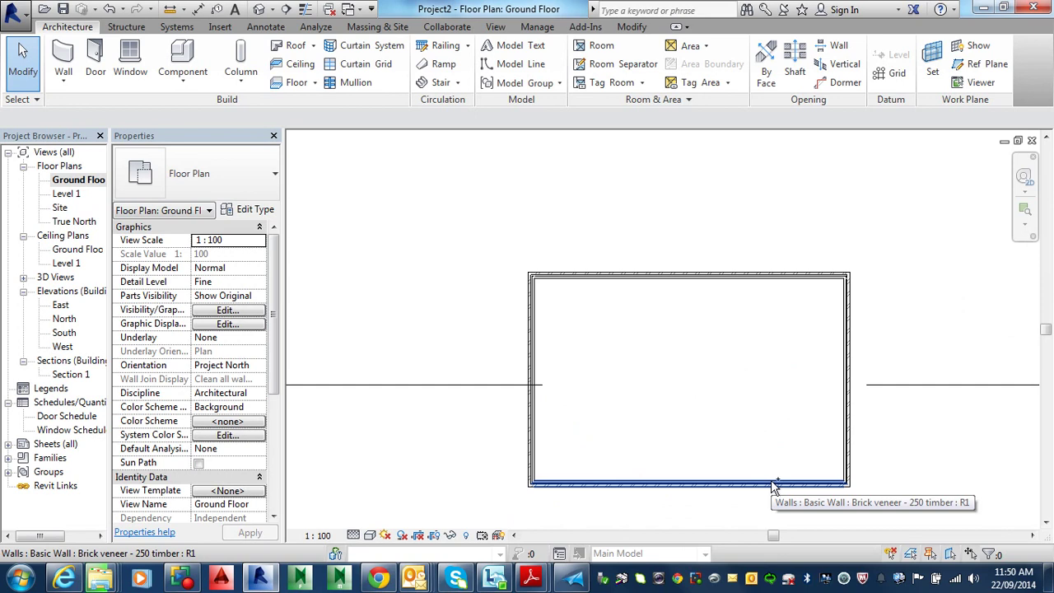
Switch to YouTube in Internet Explorer, open the BIM Sem 2 2014 playlist and review its AutoCAD videos.
key("alt")
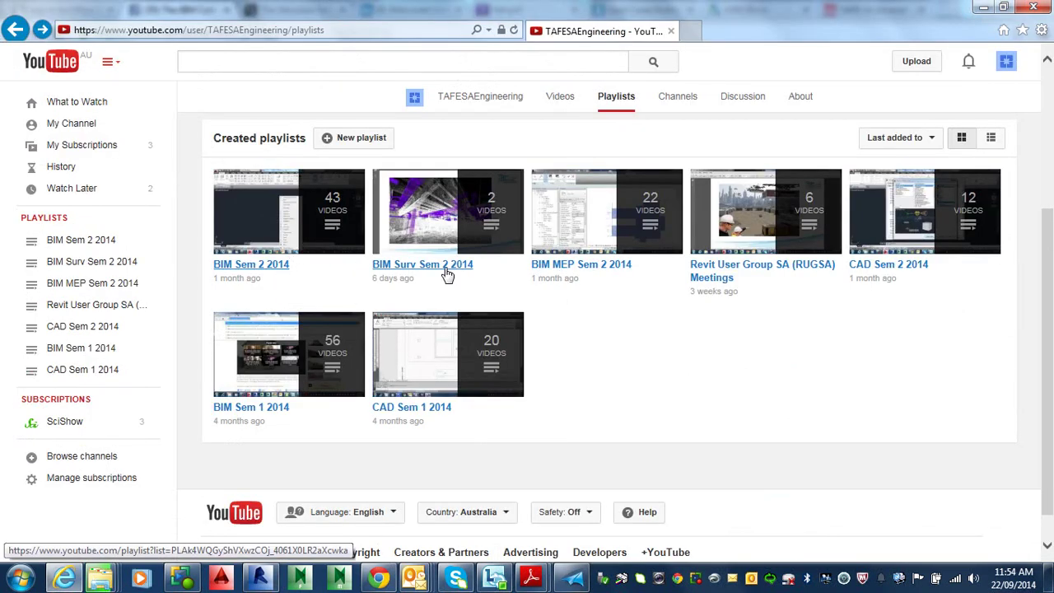
left_click(272, 277)
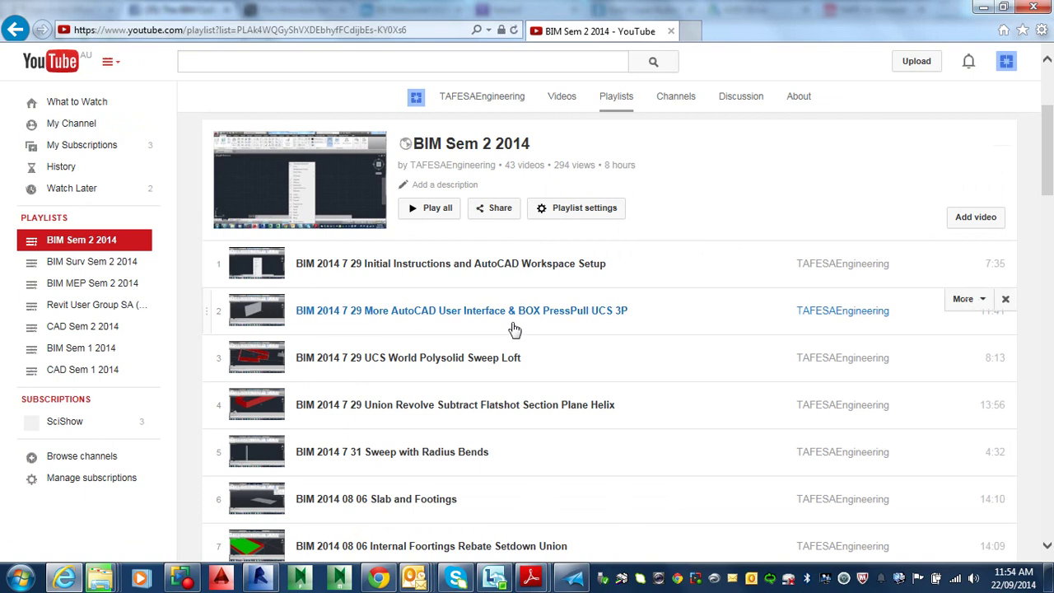
scroll(511, 330, "down", 5)
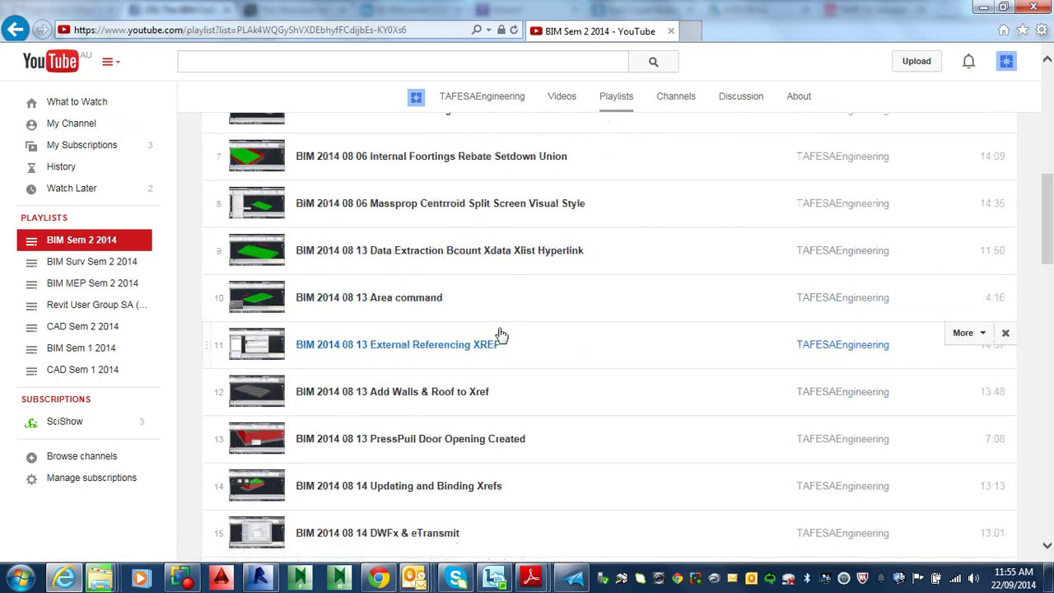
scroll(475, 344, "down", 2)
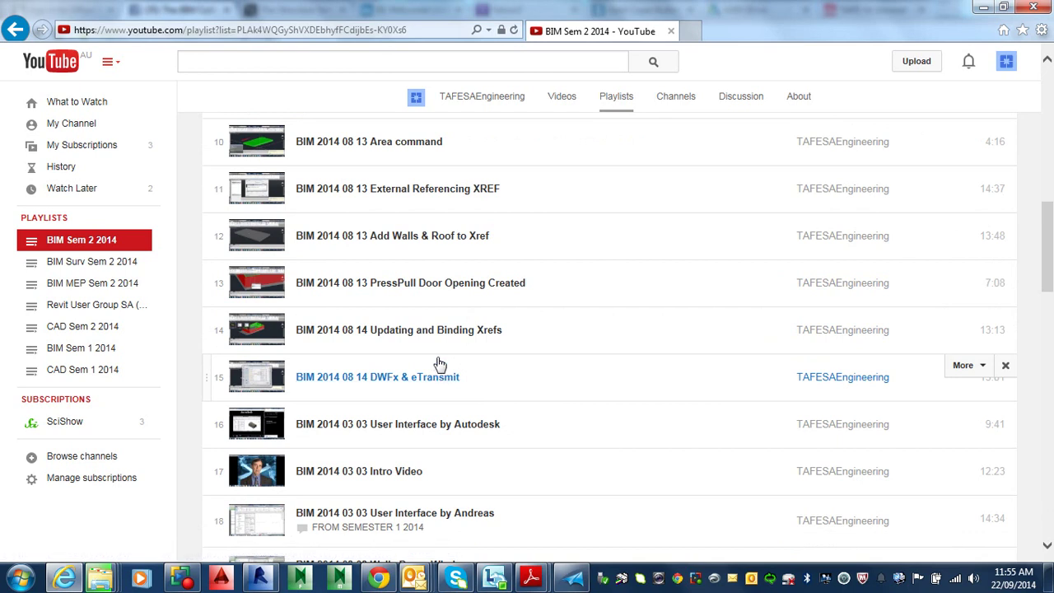
scroll(437, 362, "up", 2)
scroll(442, 301, "up", 1)
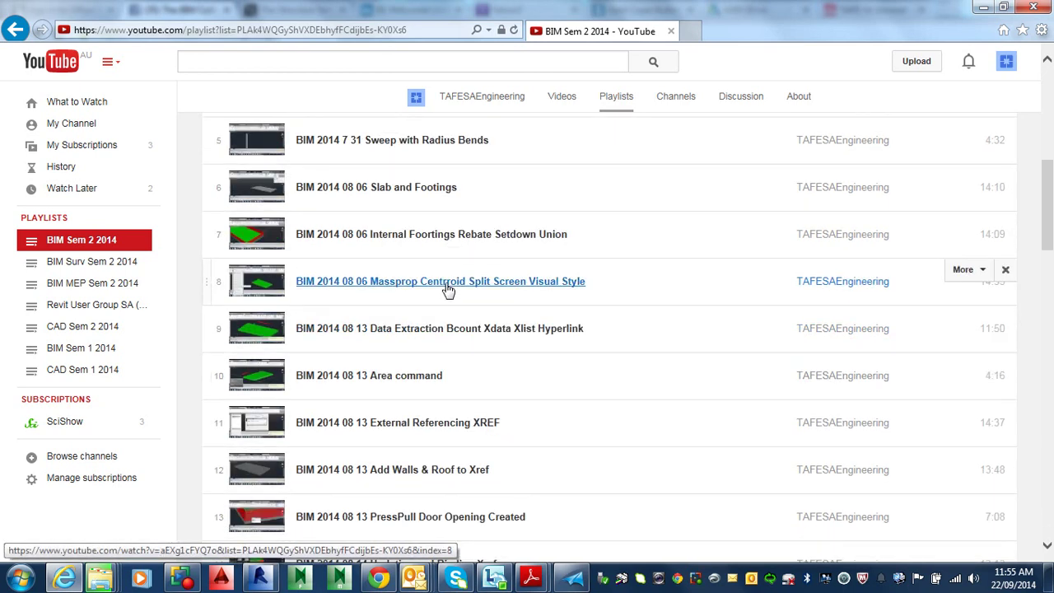
scroll(447, 291, "down", 1)
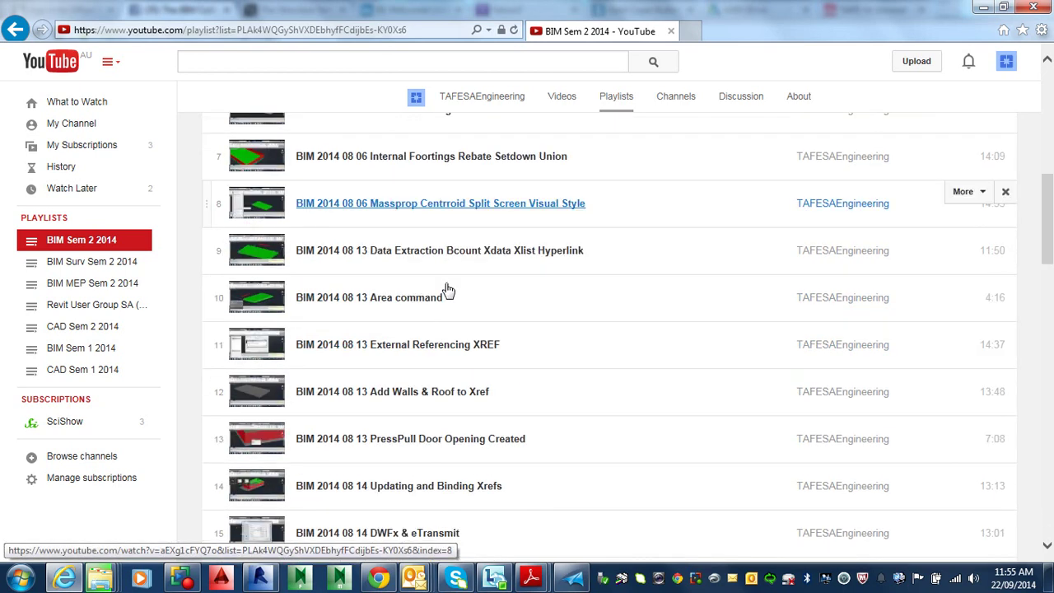
scroll(447, 291, "down", 1)
scroll(444, 368, "down", 3)
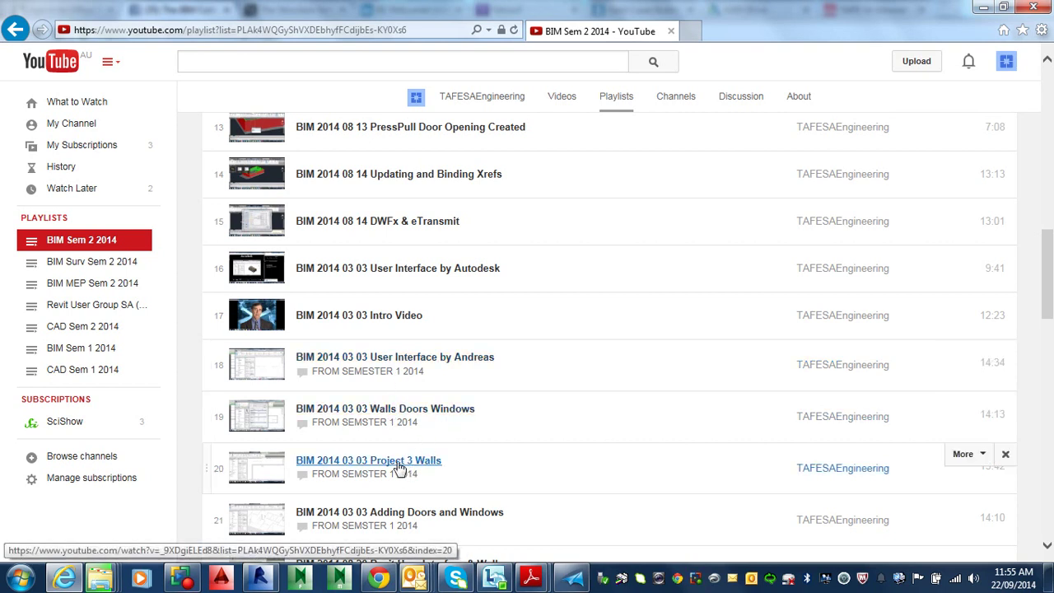
Look through the playlist's Revit project videos, from Project 3 Walls on to Begin Structural Curriculum.
scroll(440, 472, "down", 1)
scroll(440, 472, "down", 4)
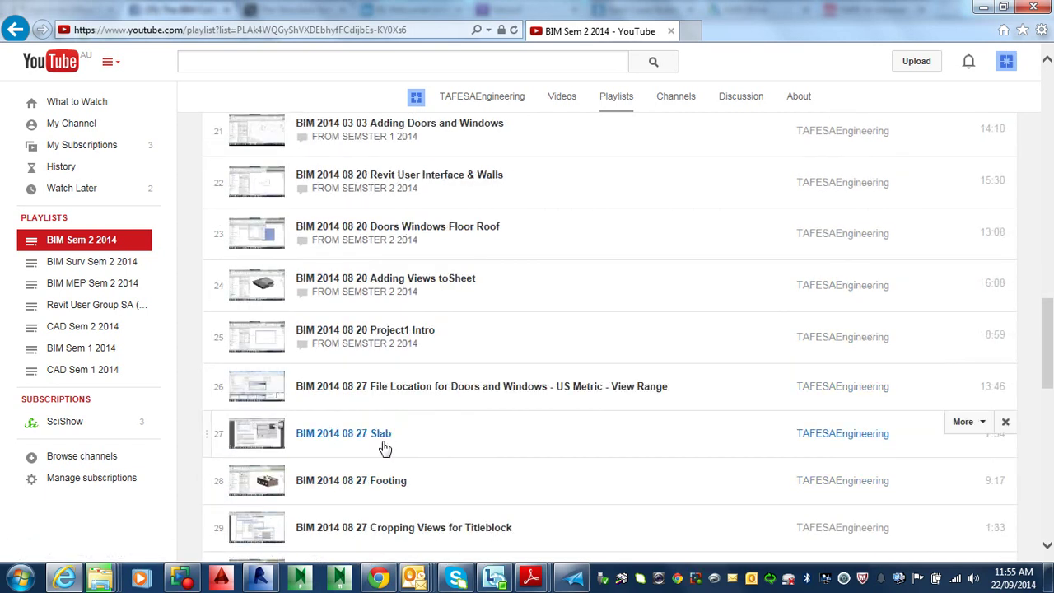
scroll(388, 494, "down", 1)
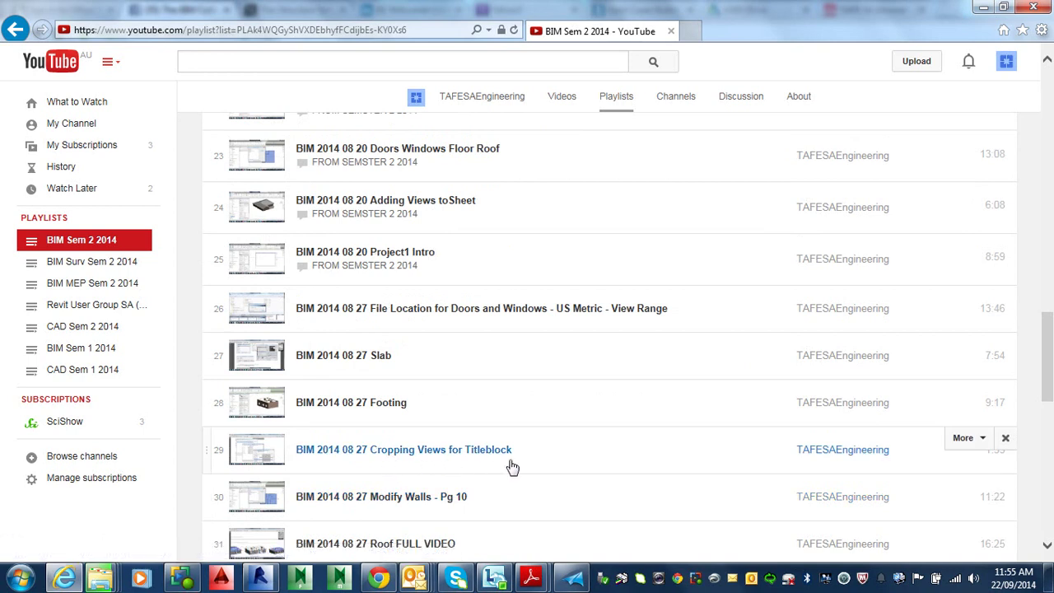
scroll(440, 477, "down", 1)
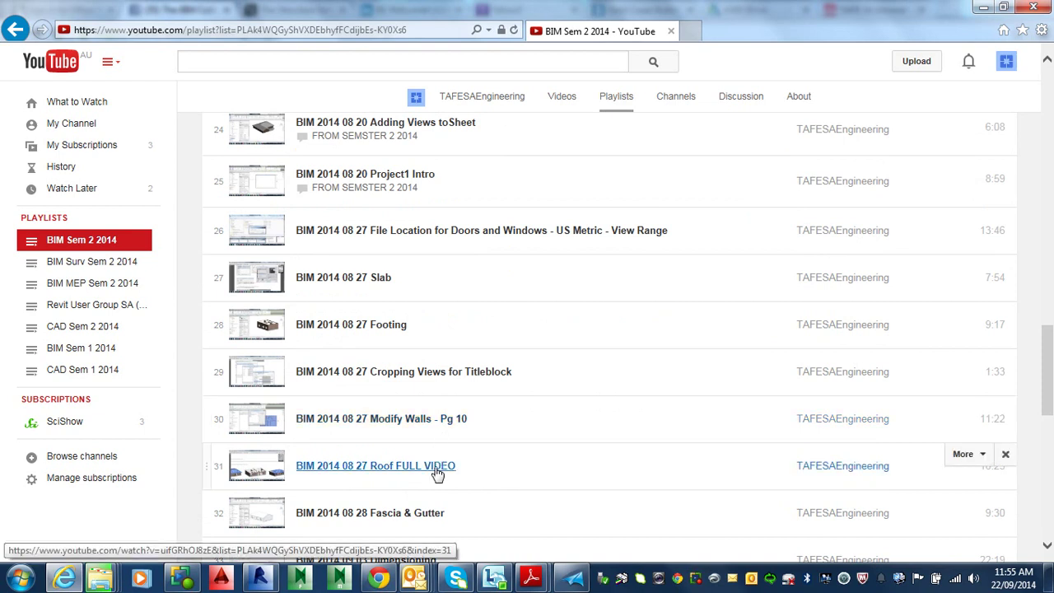
scroll(438, 474, "down", 1)
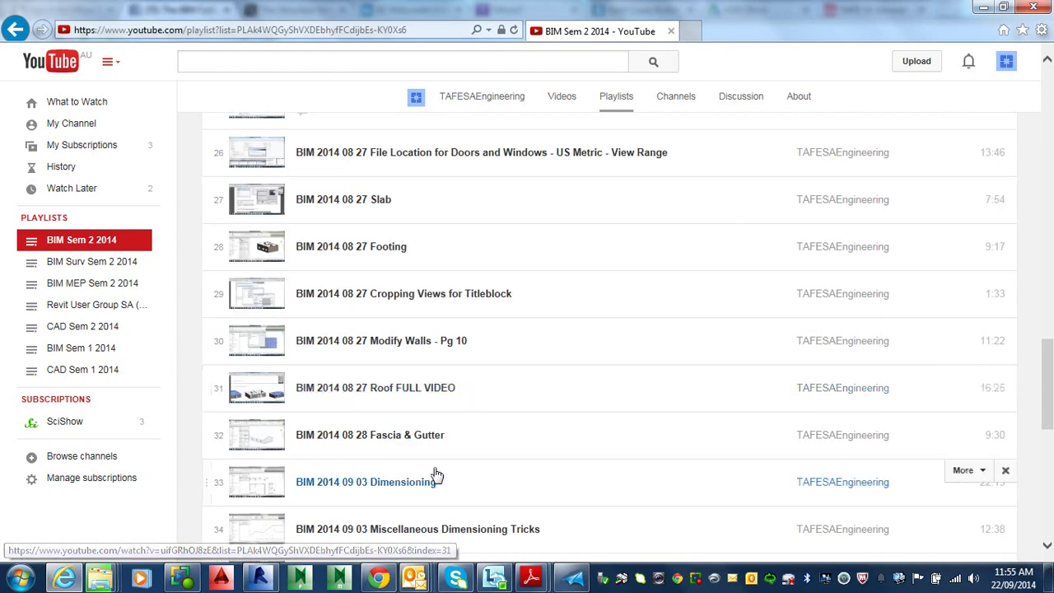
scroll(420, 500, "down", 1)
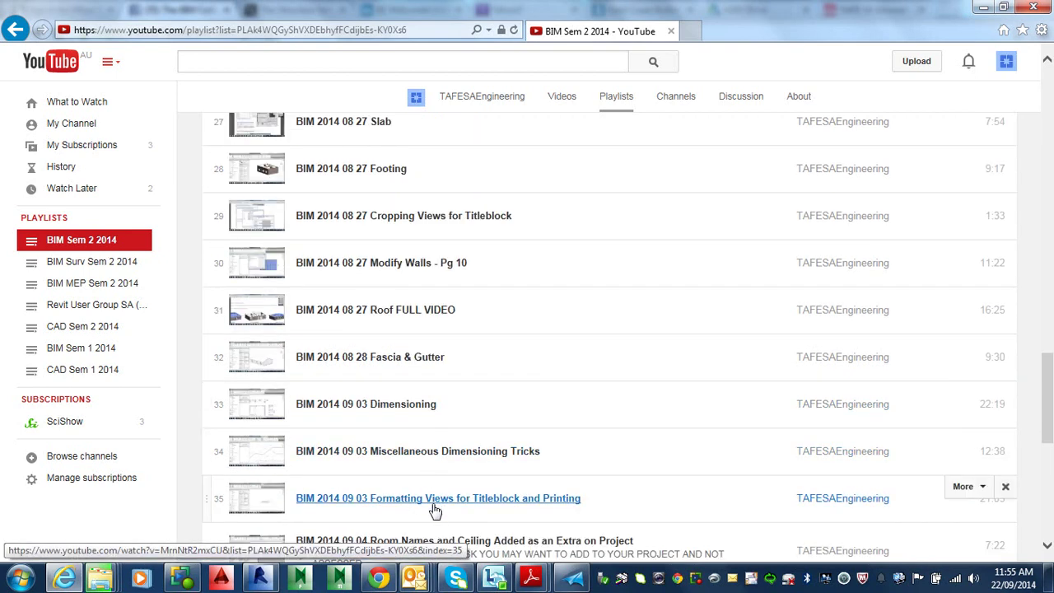
scroll(434, 508, "down", 1)
scroll(421, 490, "down", 1)
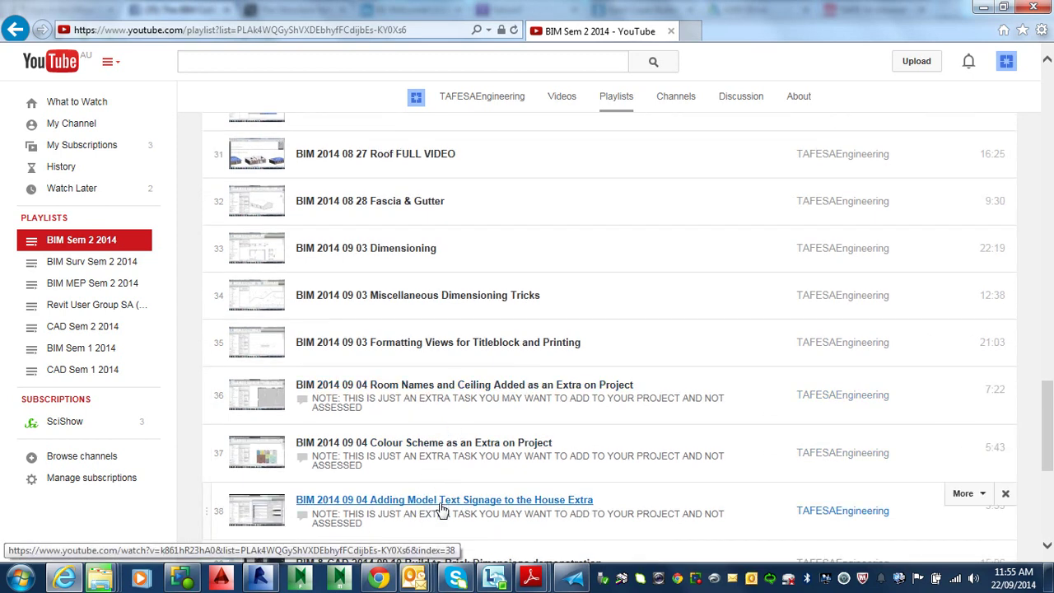
scroll(442, 500, "down", 1)
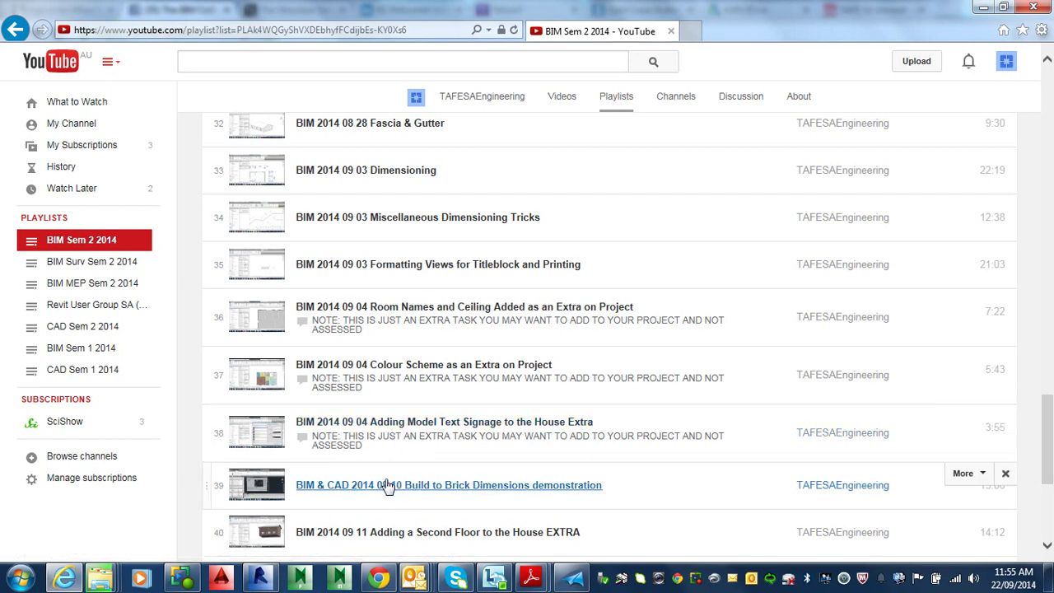
scroll(403, 491, "down", 1)
scroll(445, 504, "down", 1)
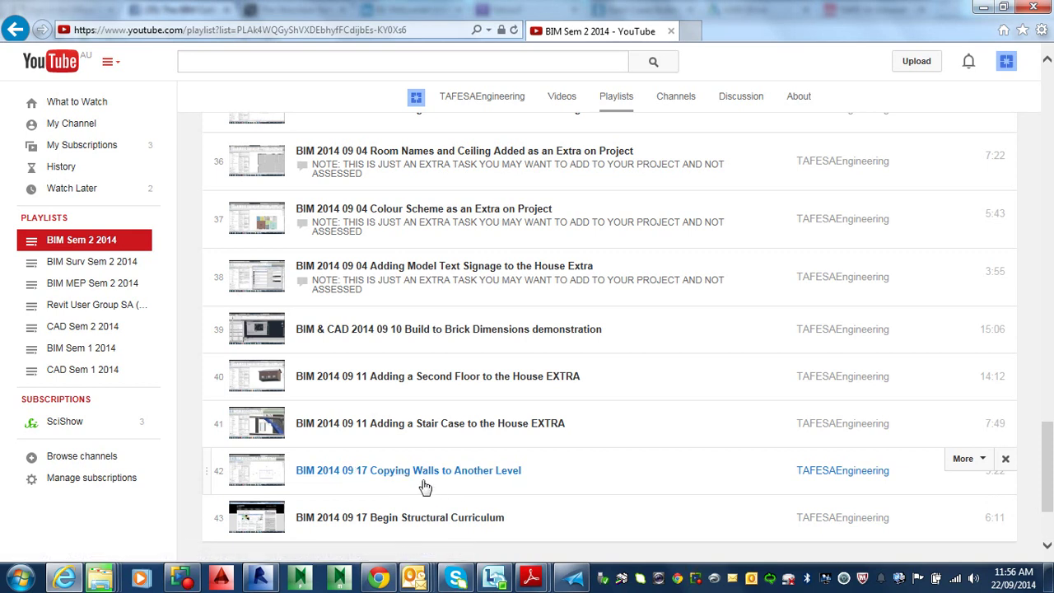
Go back through the playlist to review the walls, doors and windows videos and the recordings up to Colour Scheme.
scroll(442, 445, "up", 3)
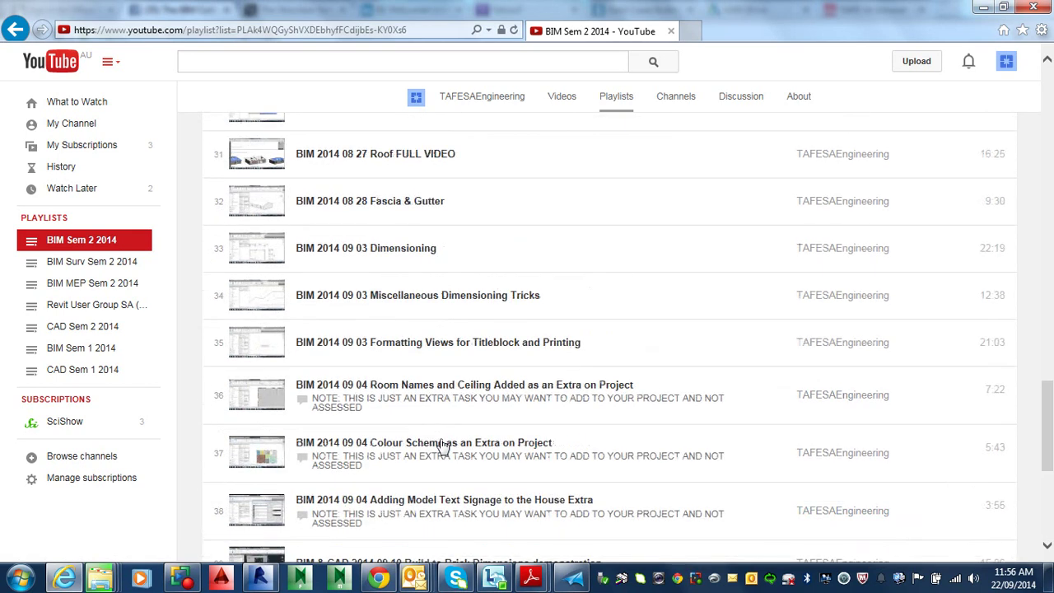
scroll(442, 447, "up", 2)
scroll(451, 405, "down", 2)
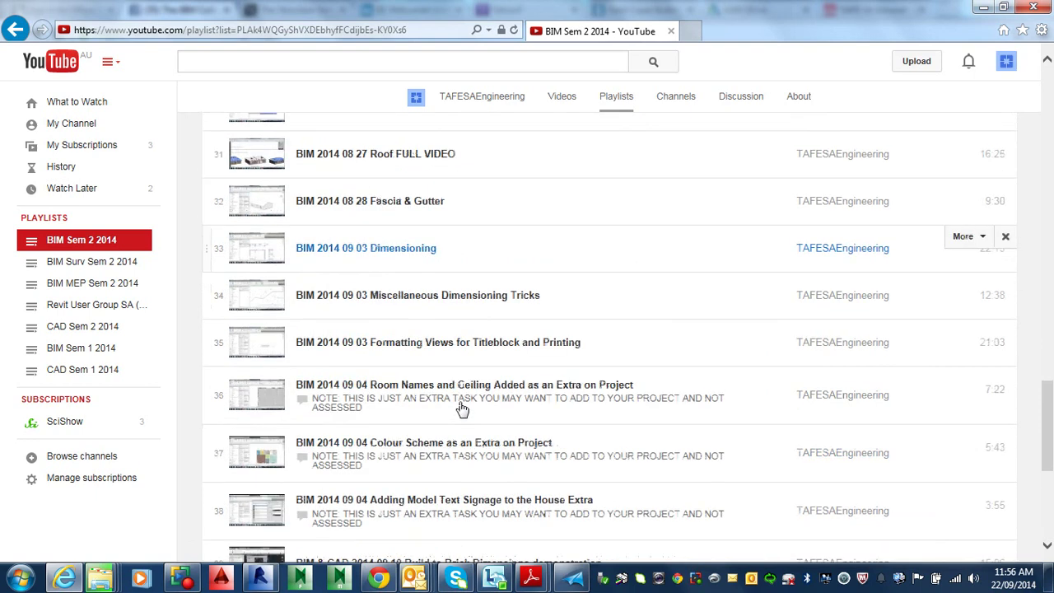
scroll(460, 405, "up", 2)
middle_click(459, 401)
scroll(459, 404, "up", 3)
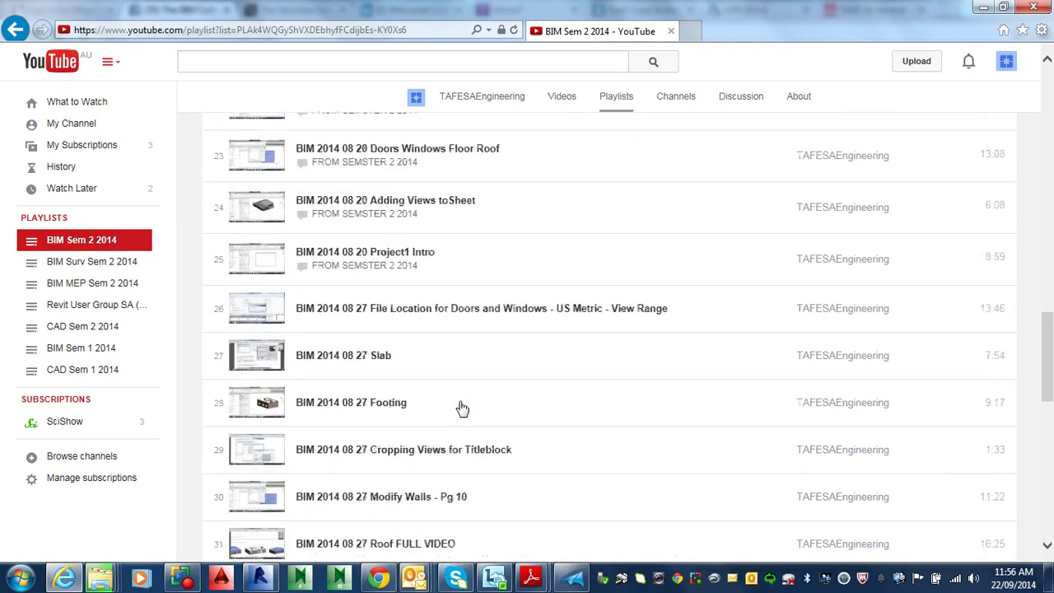
scroll(463, 407, "up", 2)
scroll(466, 253, "up", 1)
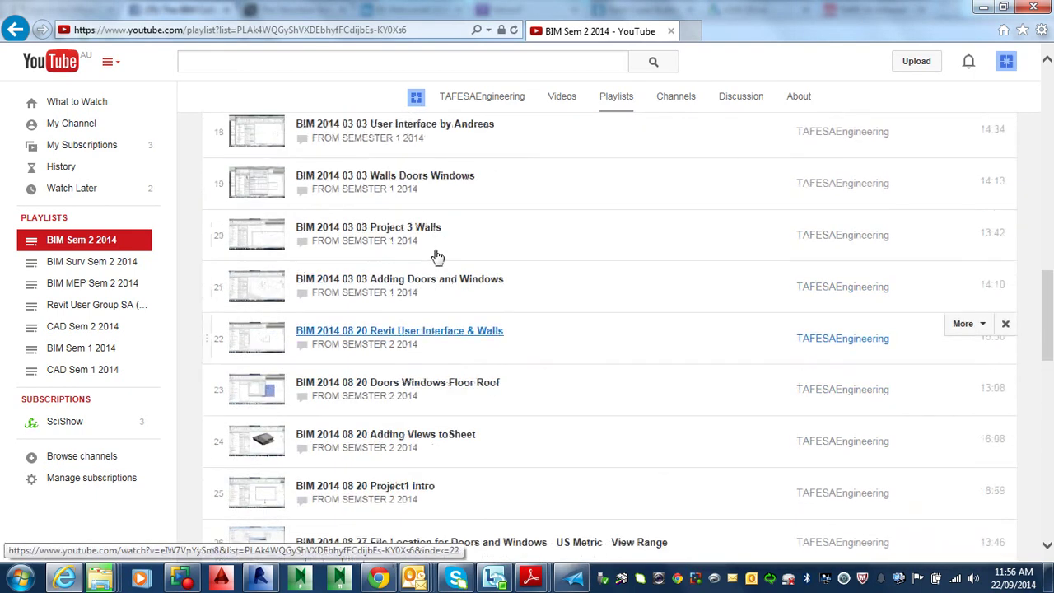
scroll(440, 229, "up", 1)
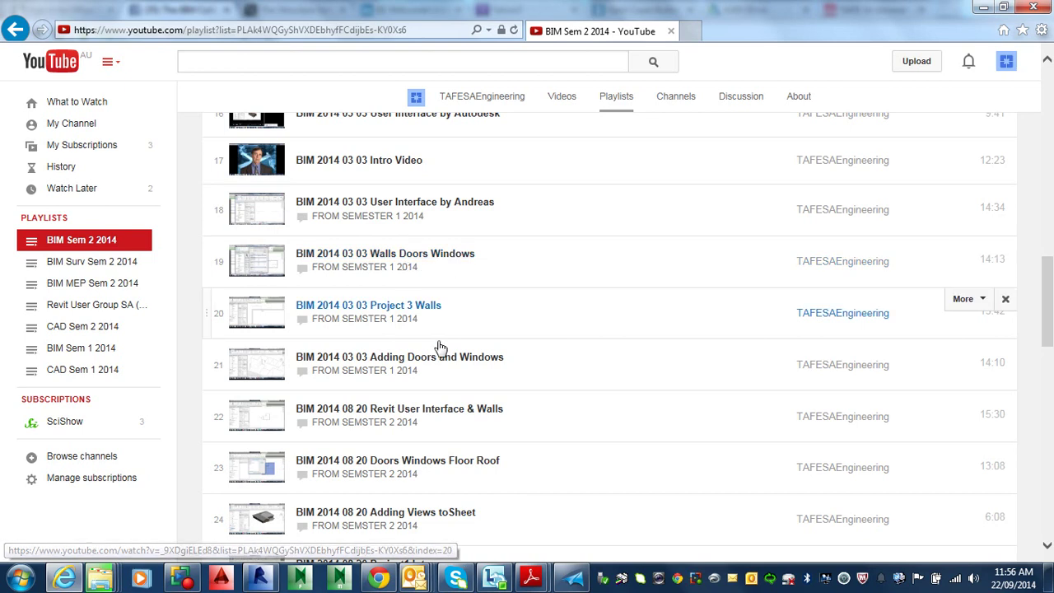
scroll(447, 419, "down", 4)
scroll(416, 431, "down", 4)
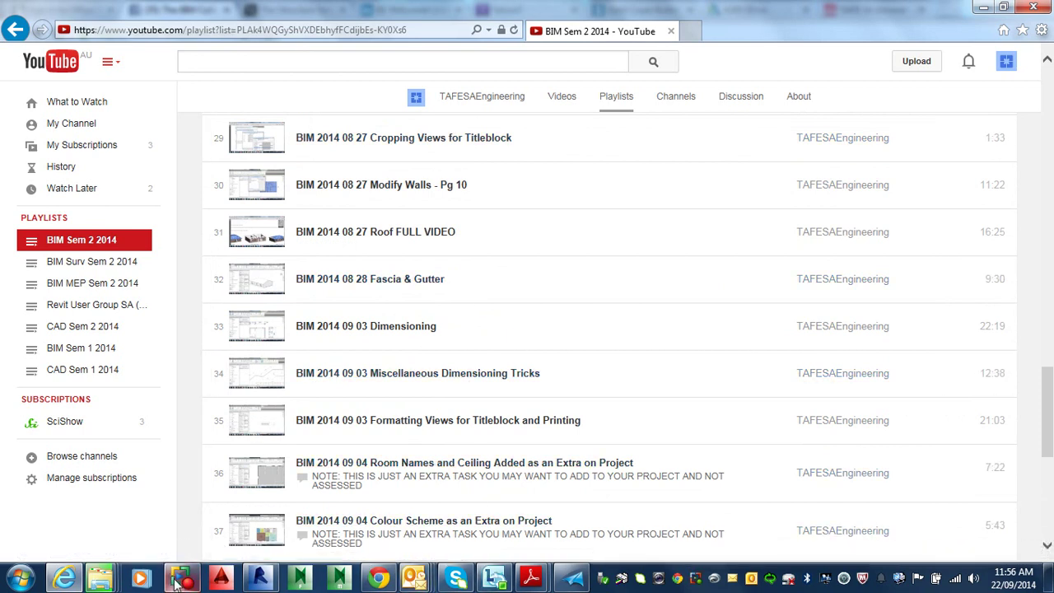
Switch to the Collaborate using CAD & BIM Software program PDF in Adobe Reader and view the whole page containing the Project 3 instructions.
mouse_move(177, 581)
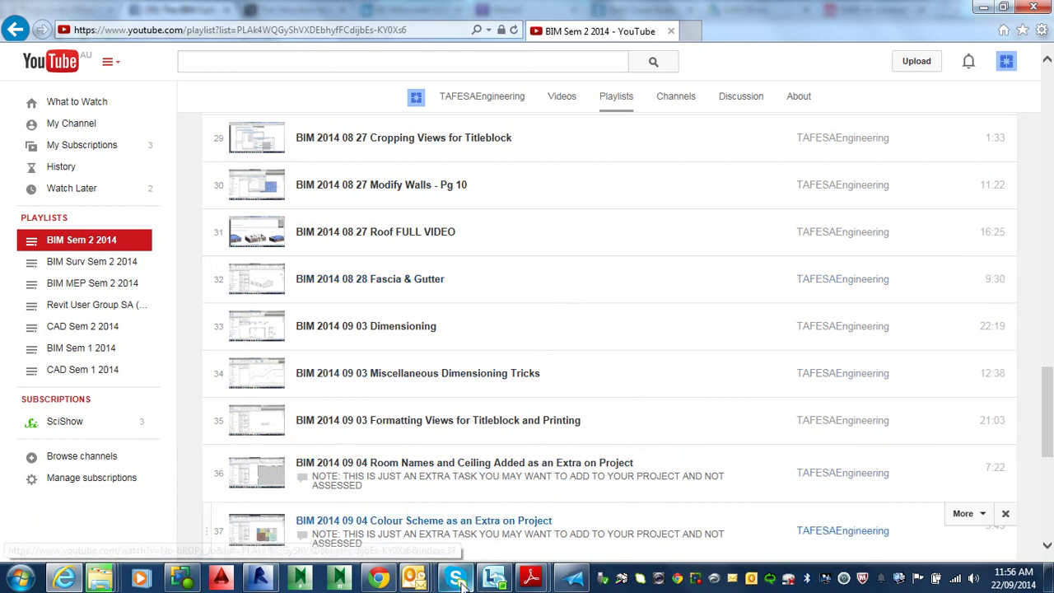
mouse_move(532, 581)
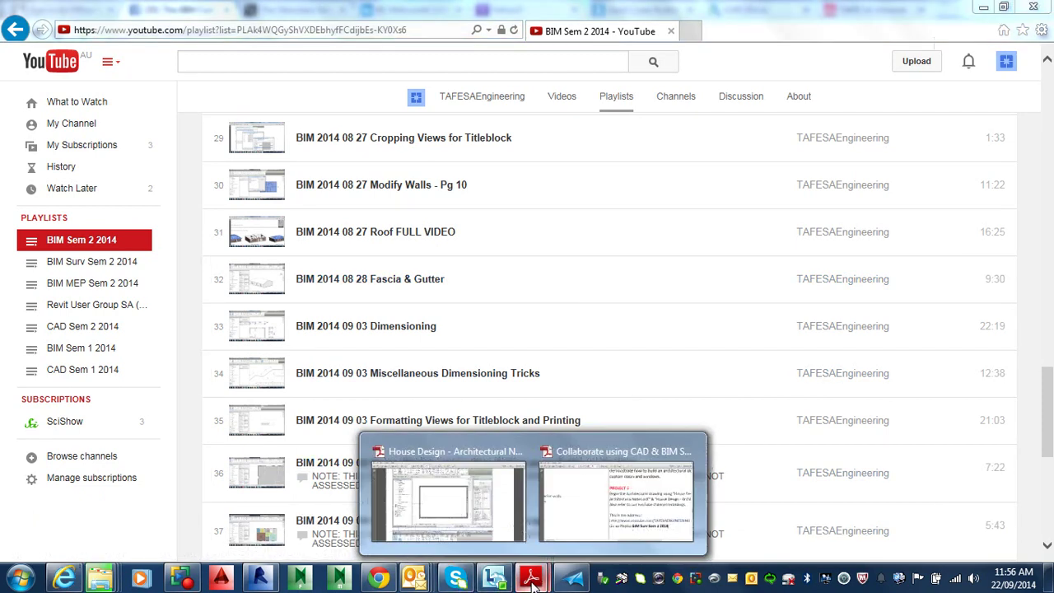
left_click(618, 504)
scroll(594, 378, "down", 5, "ctrl")
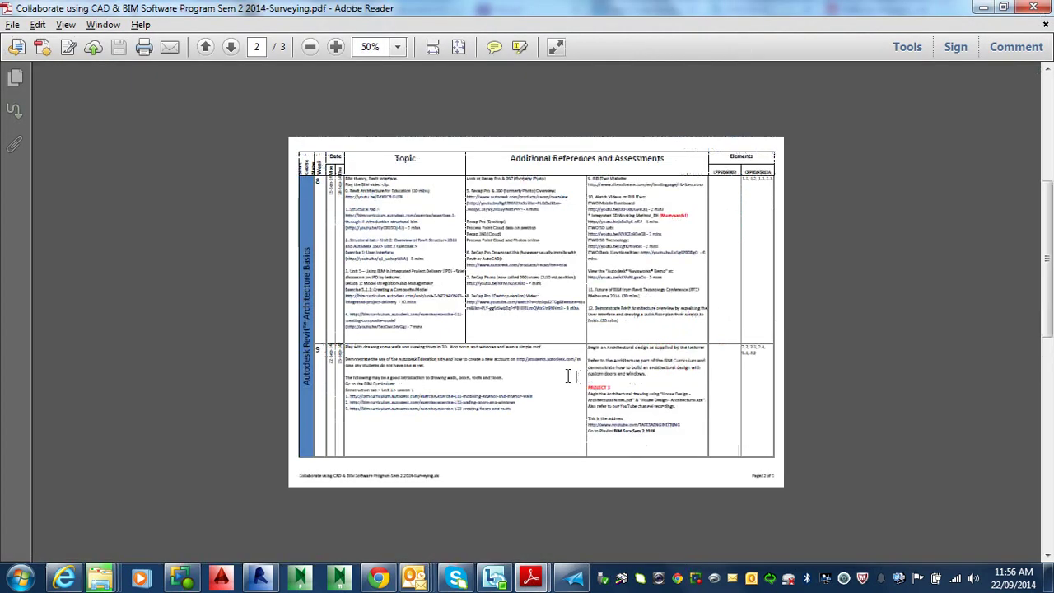
key("ctrl+0")
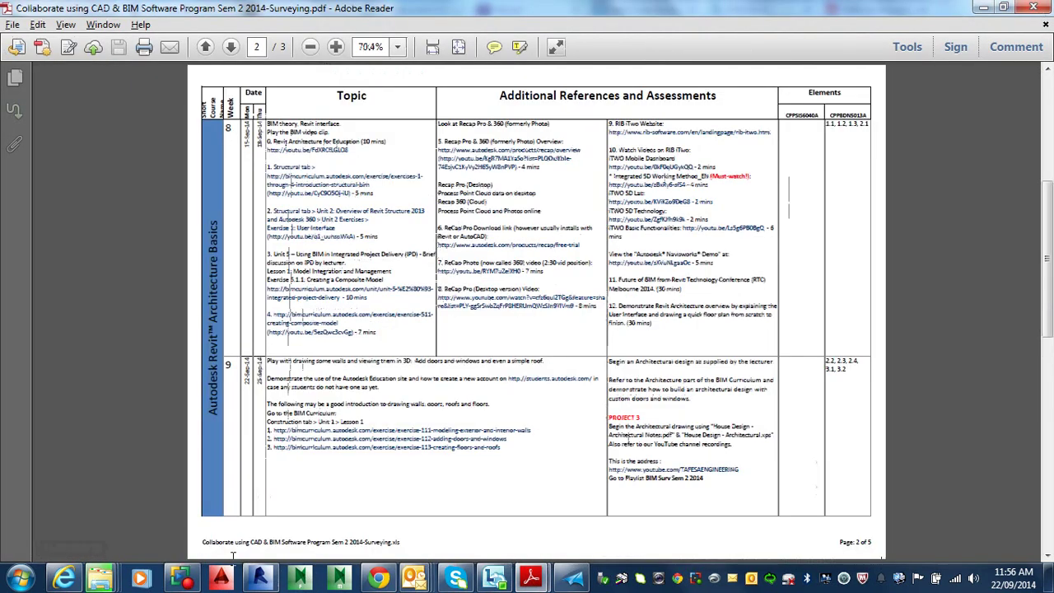
Switch to the Revit Architecture Project window in Windows Explorer and open the neighbouring Program - Session Plan folder.
left_click(98, 580)
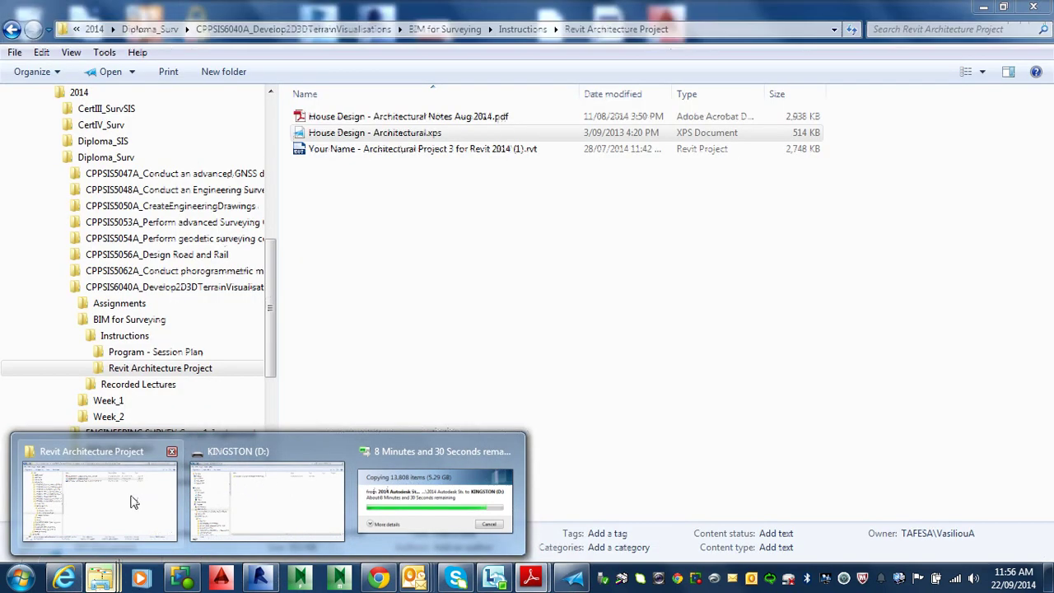
left_click(135, 500)
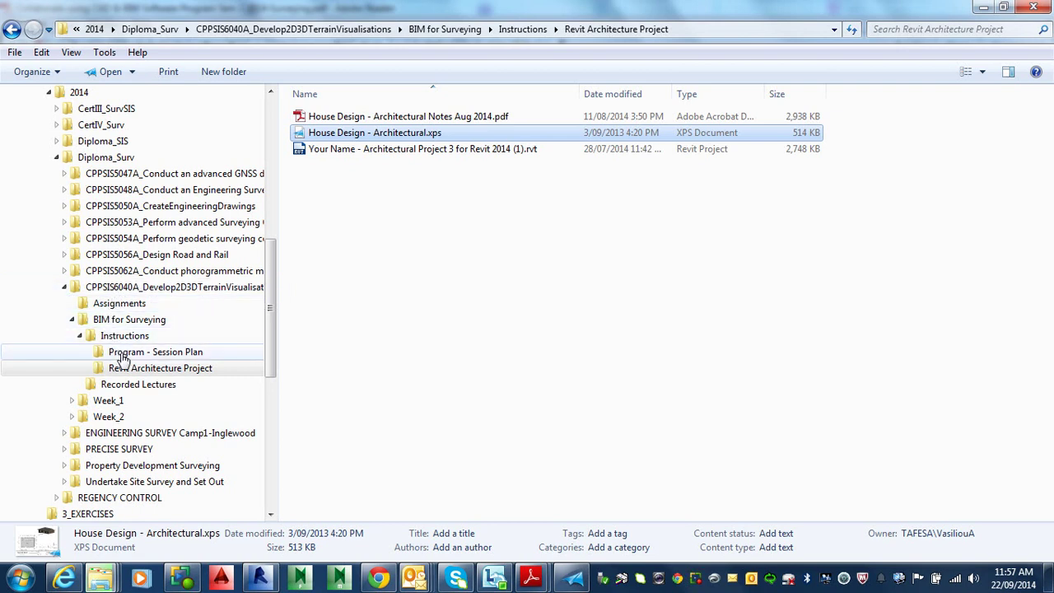
left_click(122, 354)
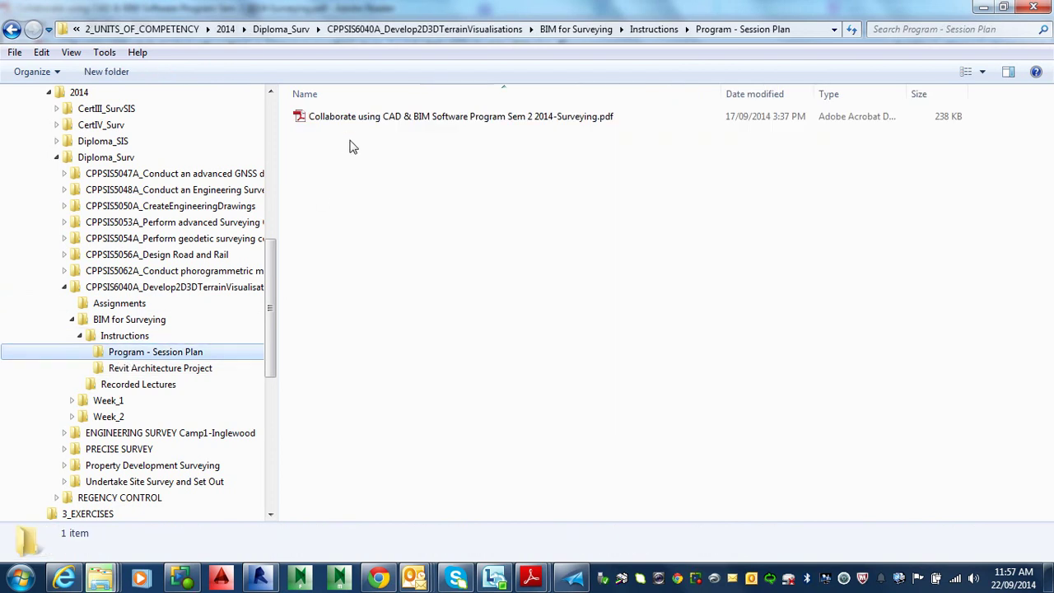
Switch to the program PDF in Adobe Reader and read the week 9 BIM Curriculum exercise links for walls, doors, windows, floors and roofs.
left_click(355, 120)
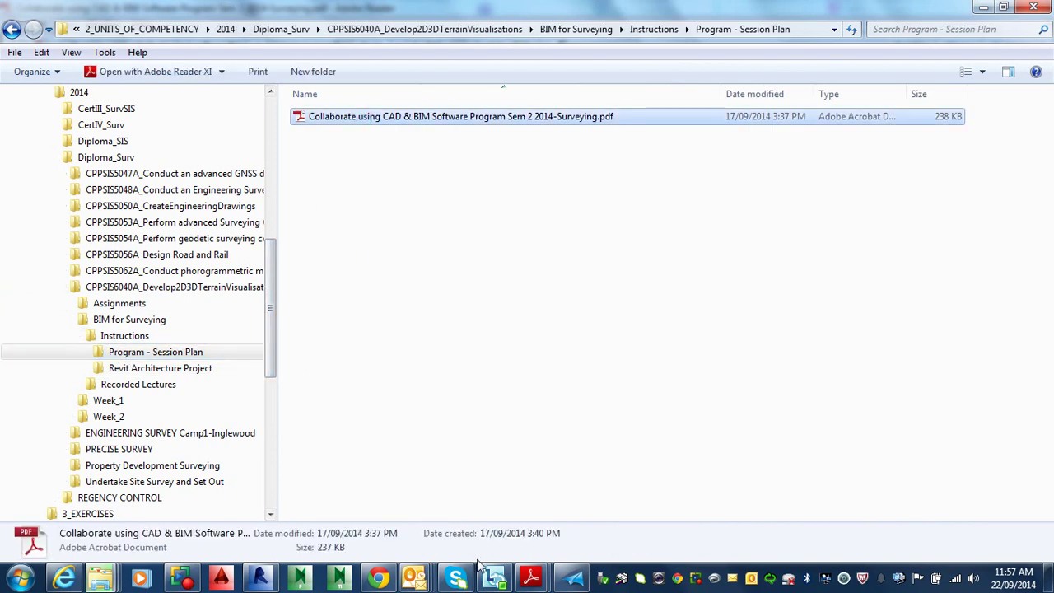
left_click(541, 566)
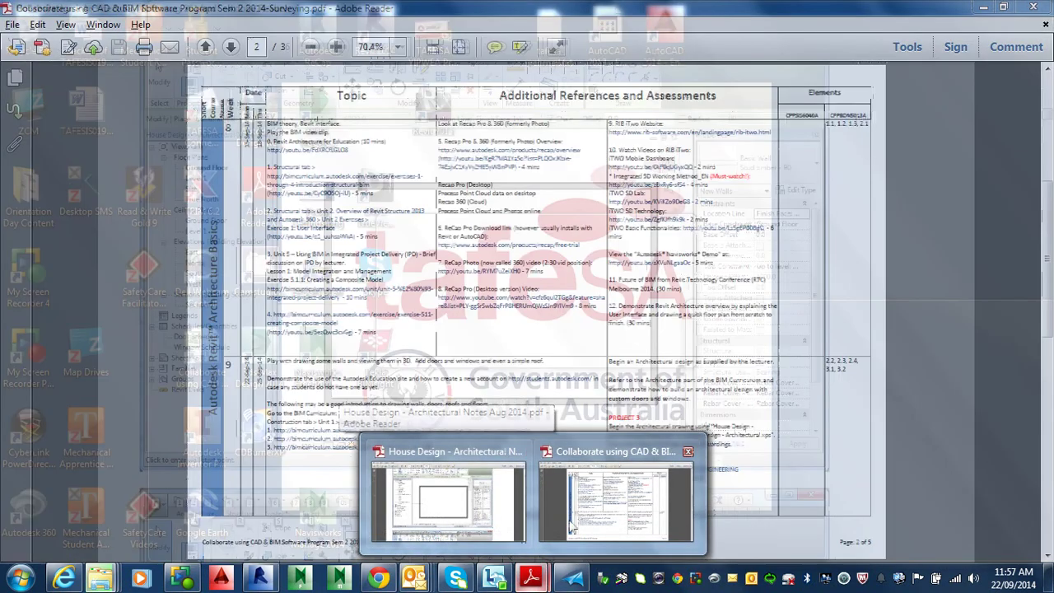
left_click(603, 521)
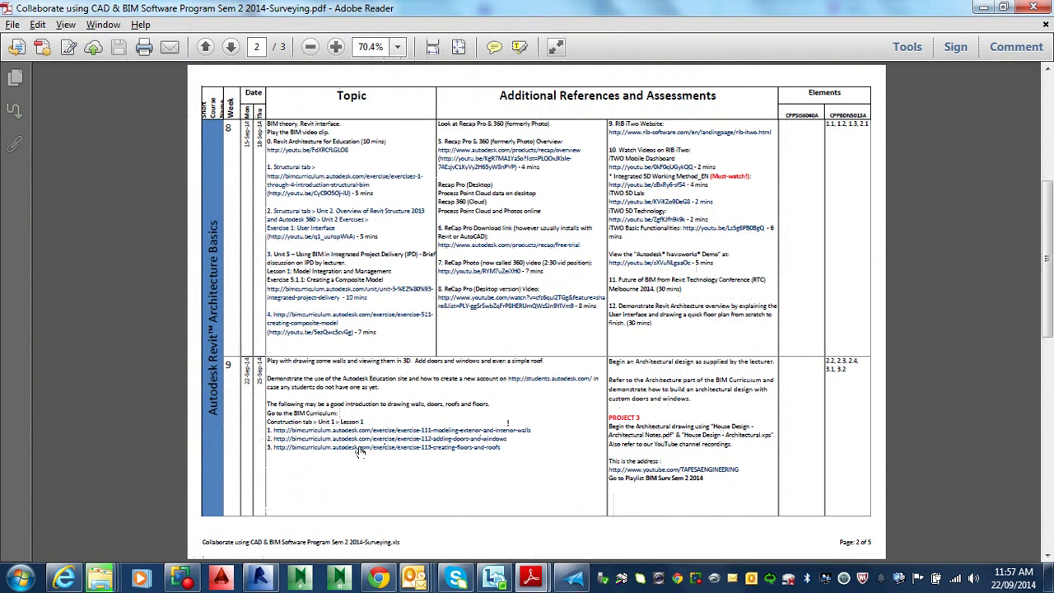
scroll(359, 451, "up", 5, "ctrl")
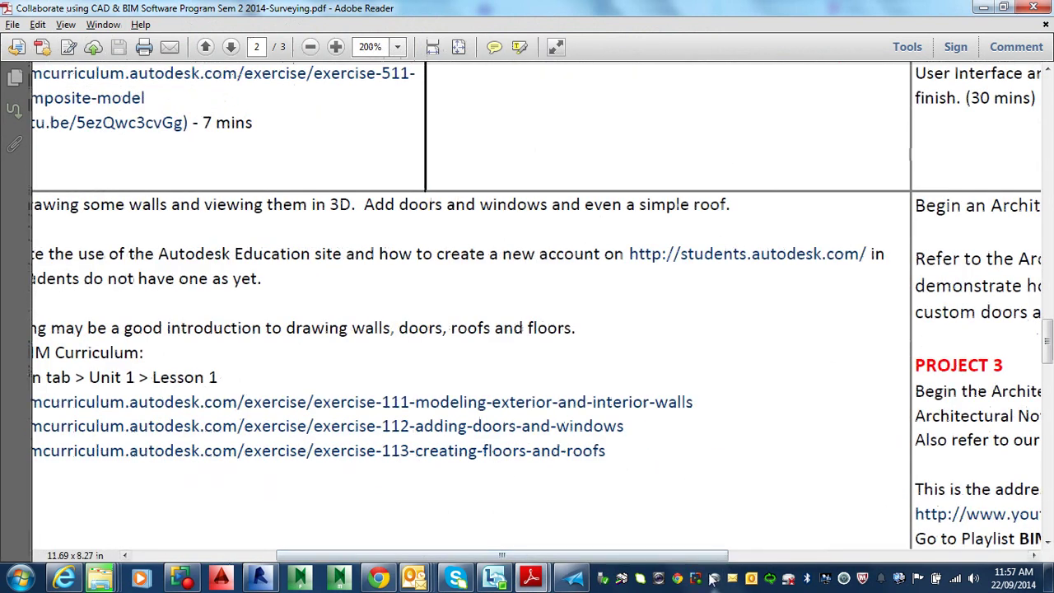
left_click_drag(659, 557, 574, 558)
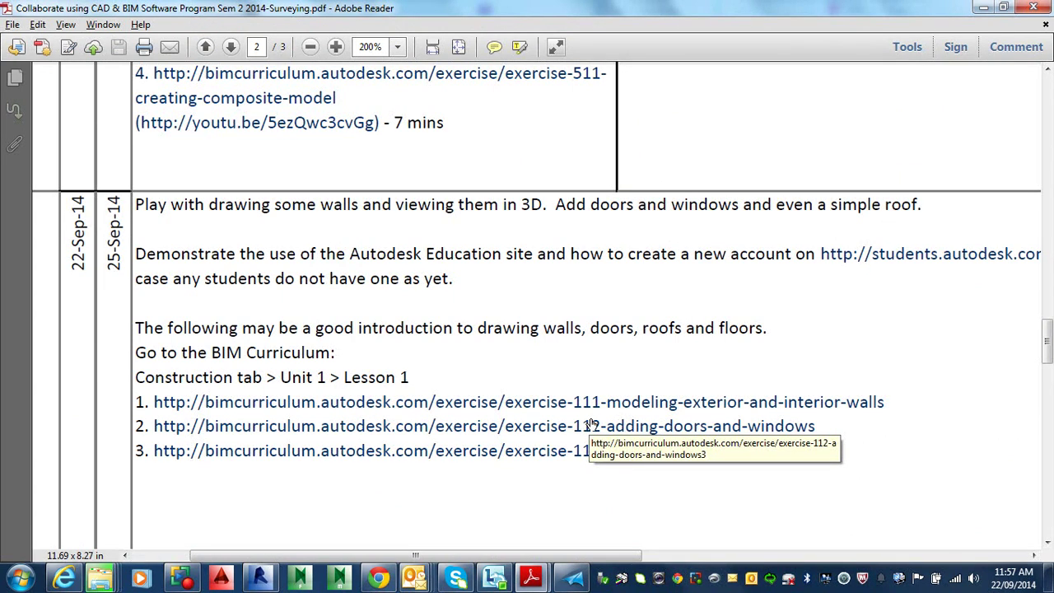
scroll(579, 366, "down", 4, "ctrl")
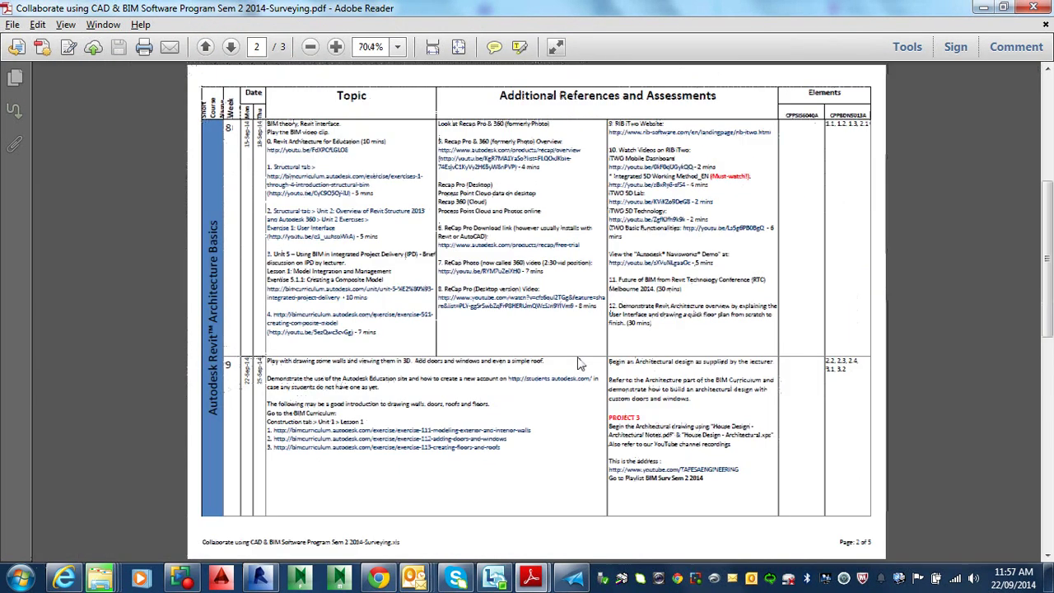
Switch to the Revit ground floor plan and start a structural wall with the Stud timber - 90 type.
left_click(260, 576)
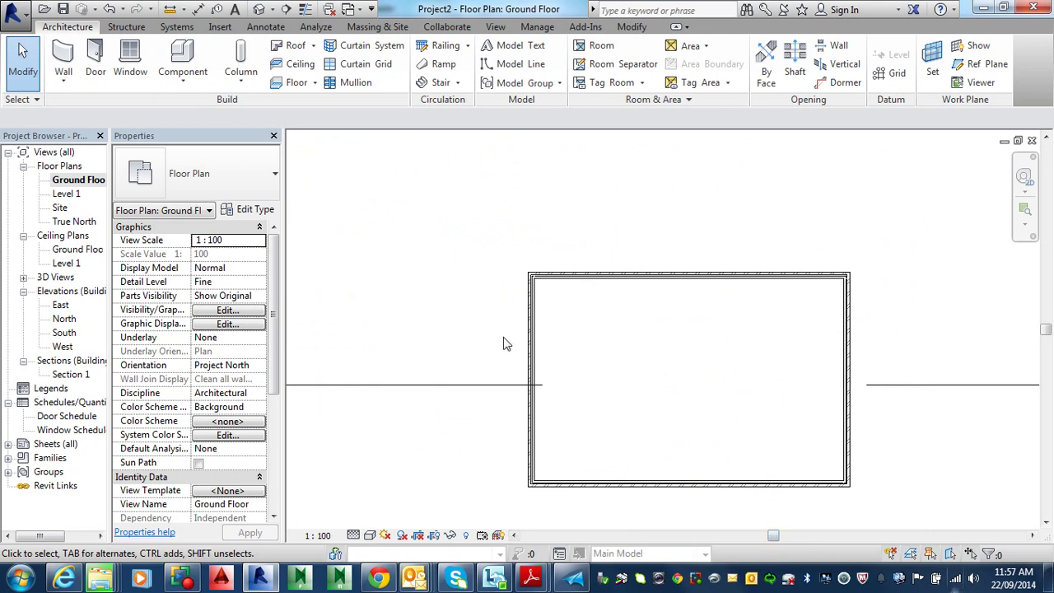
scroll(849, 285, "up", 3)
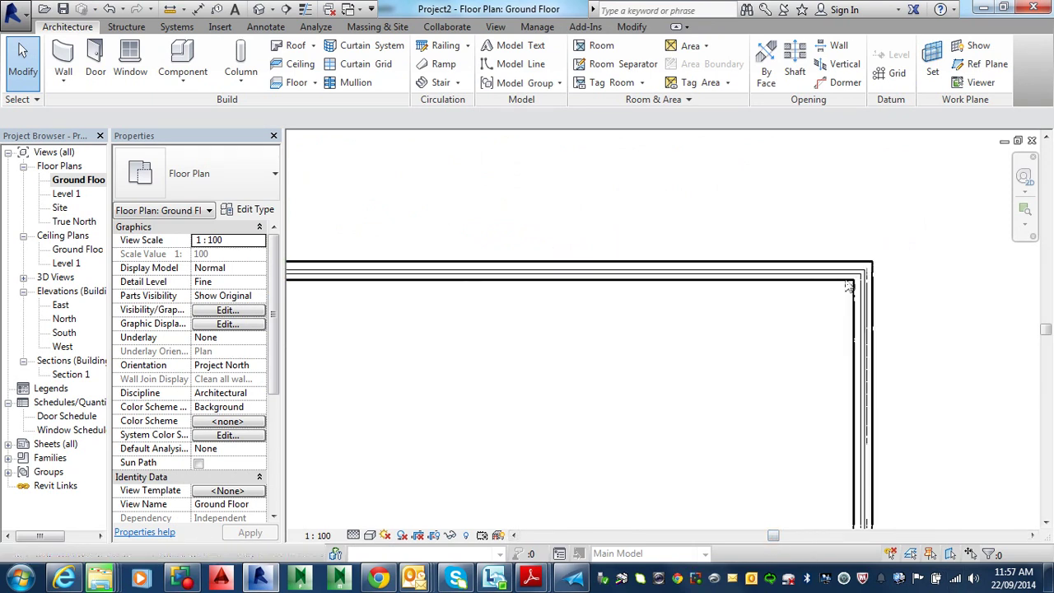
scroll(811, 418, "down", 2)
middle_click_drag(786, 381, 830, 322)
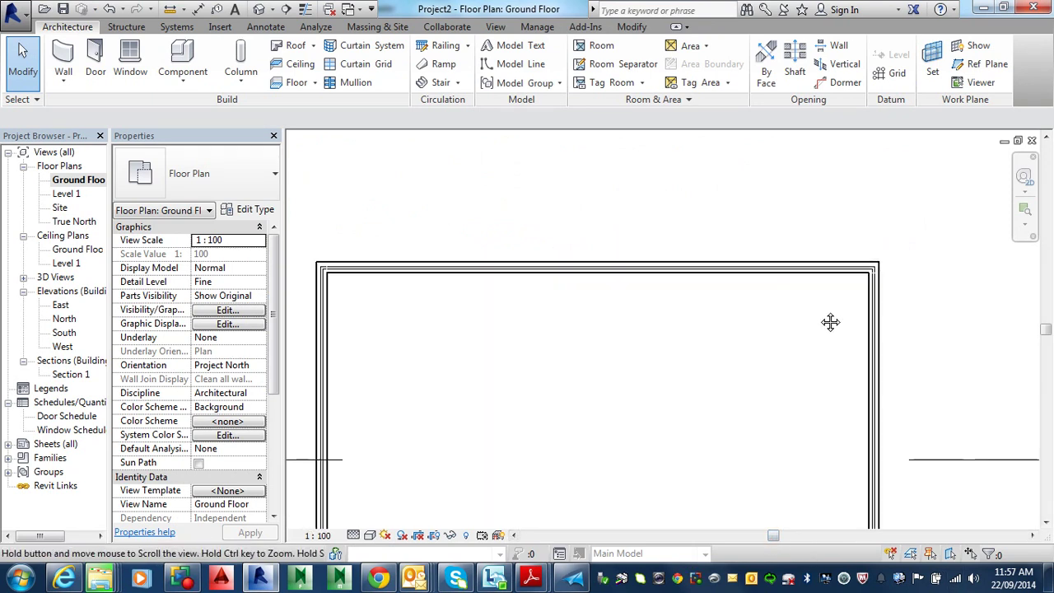
left_click(64, 79)
left_click(108, 139)
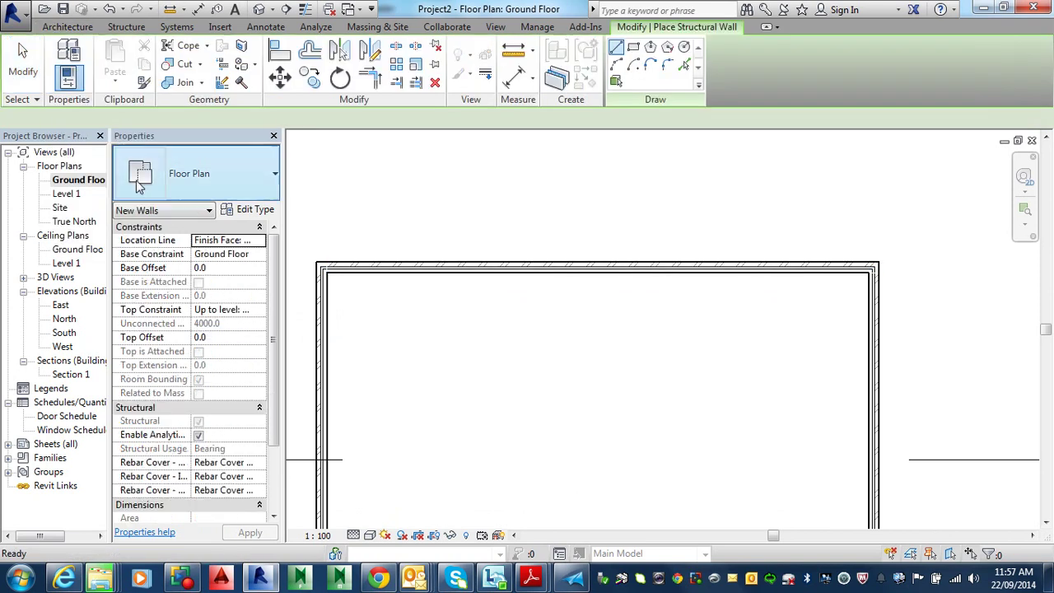
left_click(210, 175)
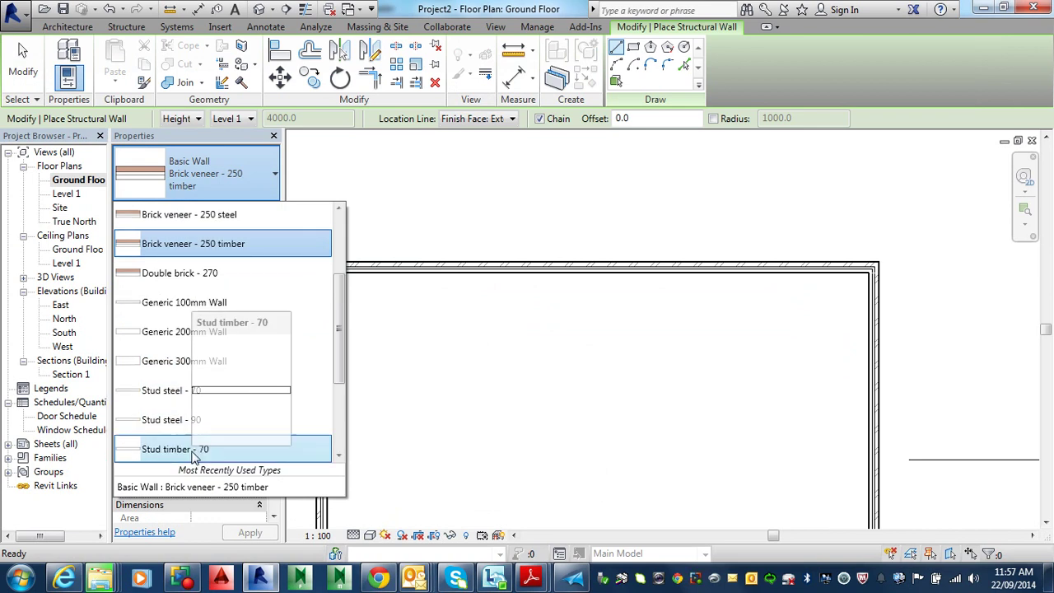
scroll(195, 456, "down", 1)
key("Escape")
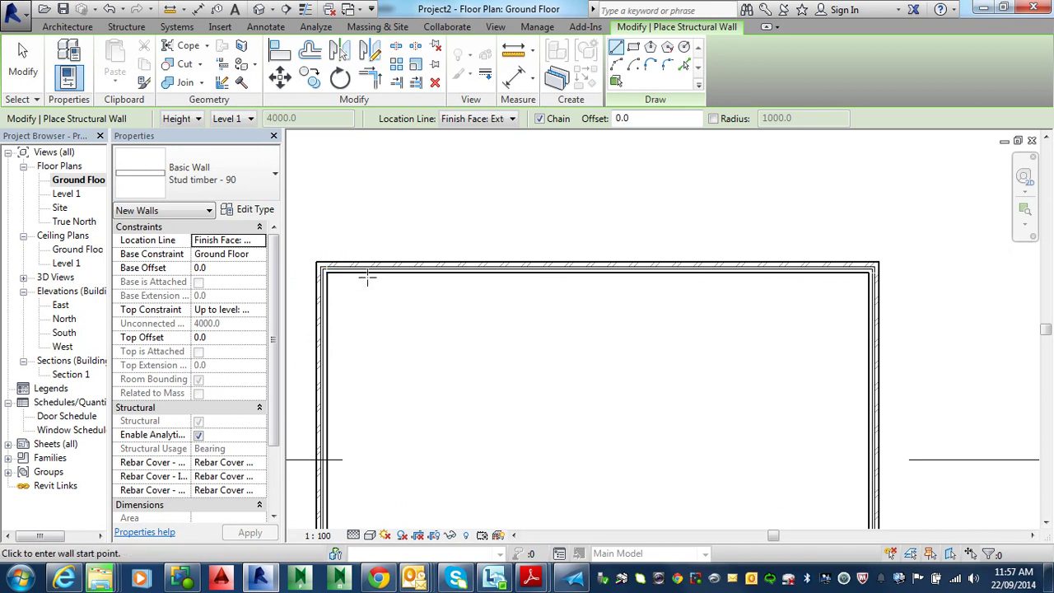
Draw a stud wall about 3200 mm long southward from the north wall's inner face, starting about 2200 mm from the inner north-west corner.
left_click(326, 273)
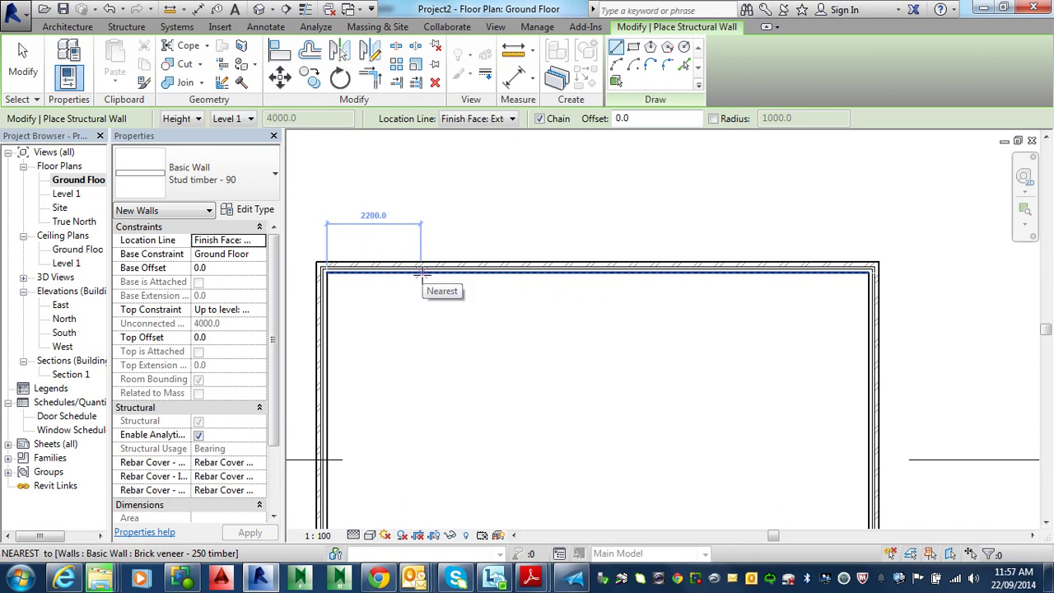
key("Escape")
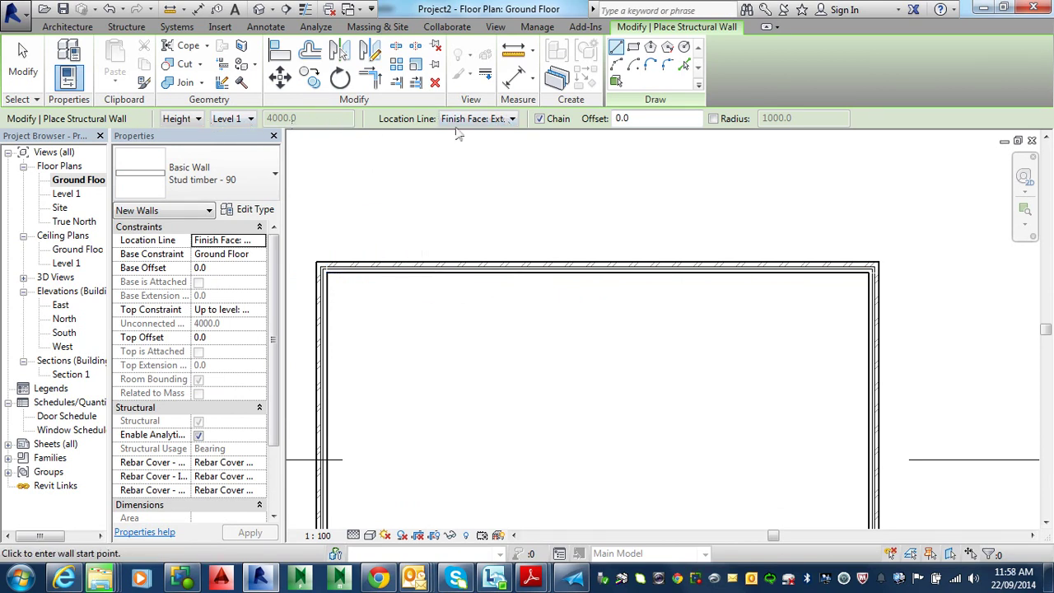
left_click(327, 272)
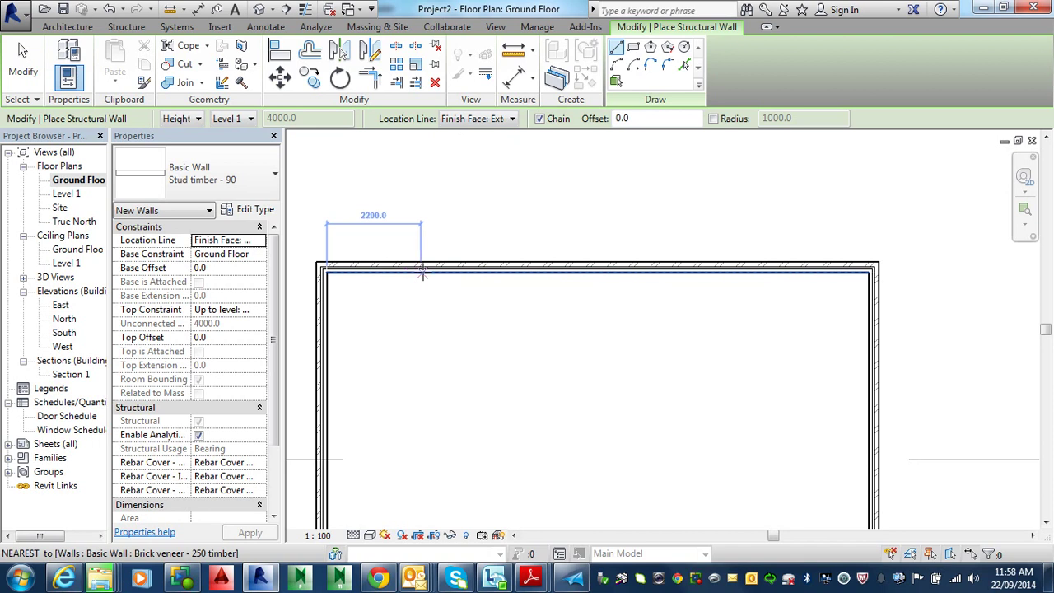
left_click(421, 273)
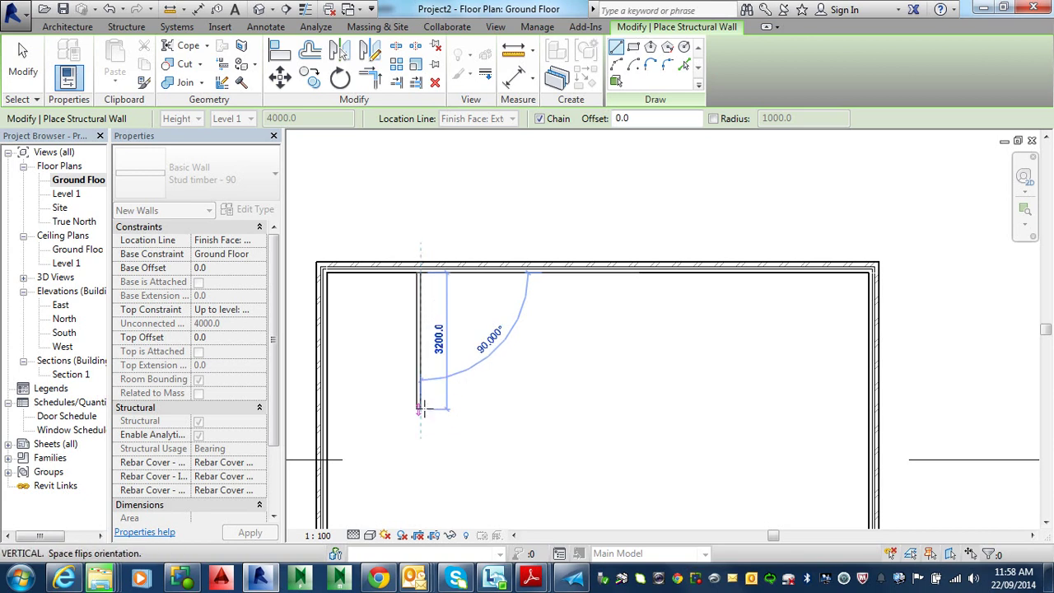
left_click(420, 406)
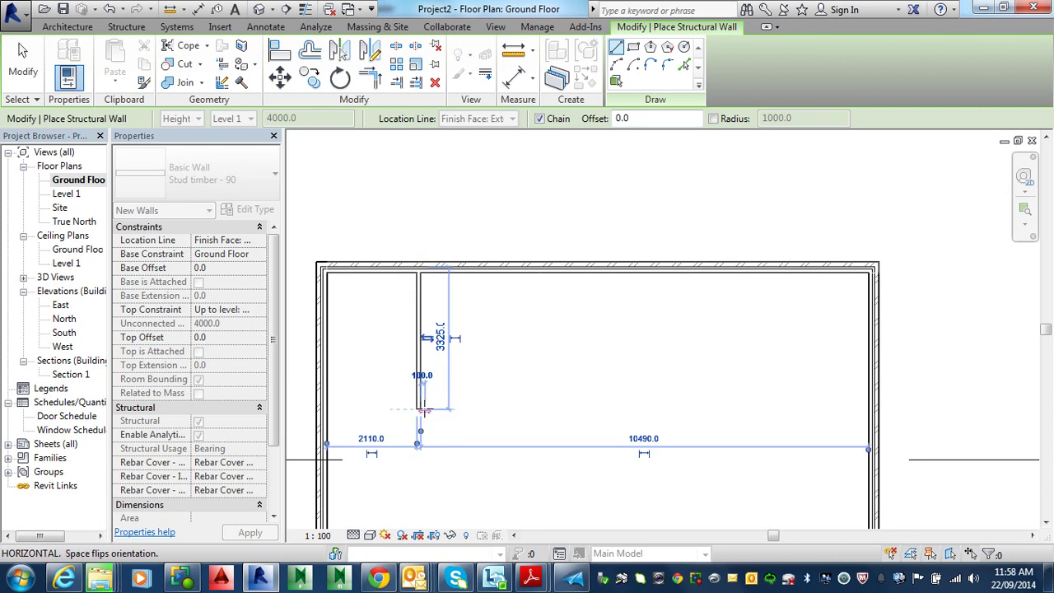
key("Escape")
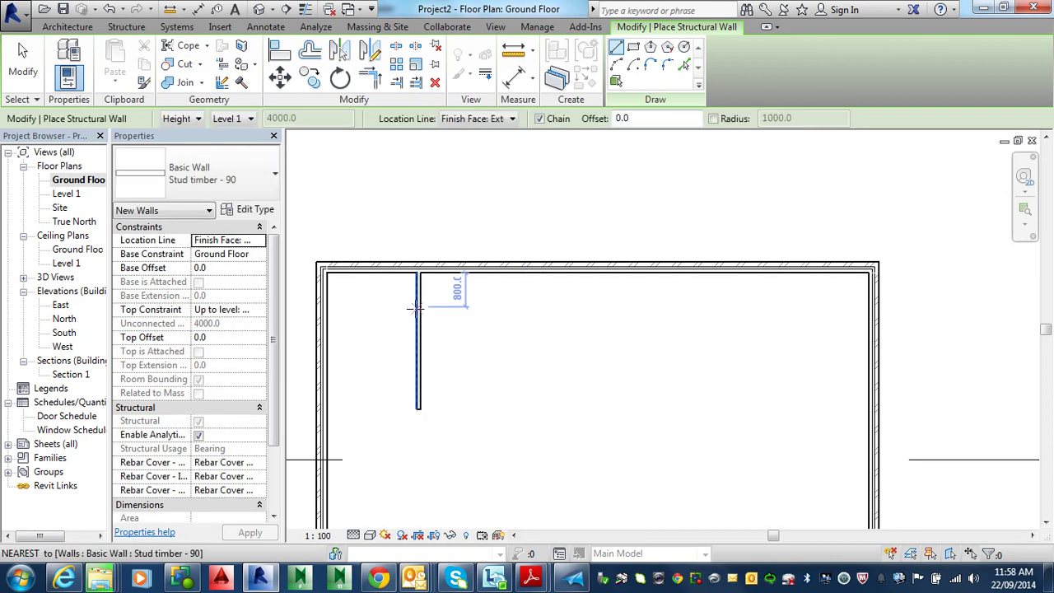
key("Escape")
Set the clear distance between the stud wall and the west exterior wall to 2200 mm.
left_click(419, 319)
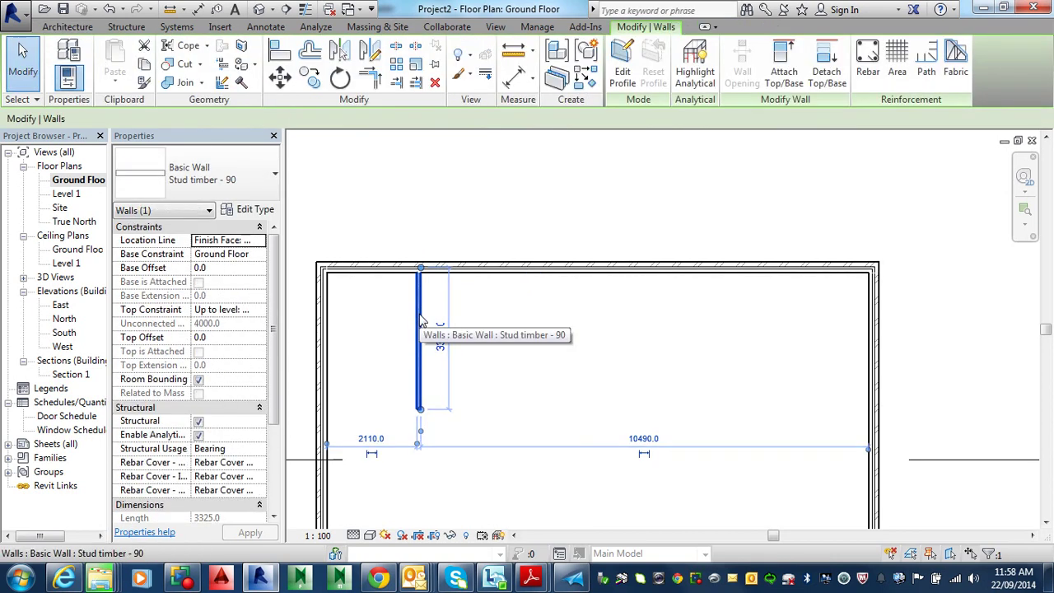
scroll(391, 444, "up", 2)
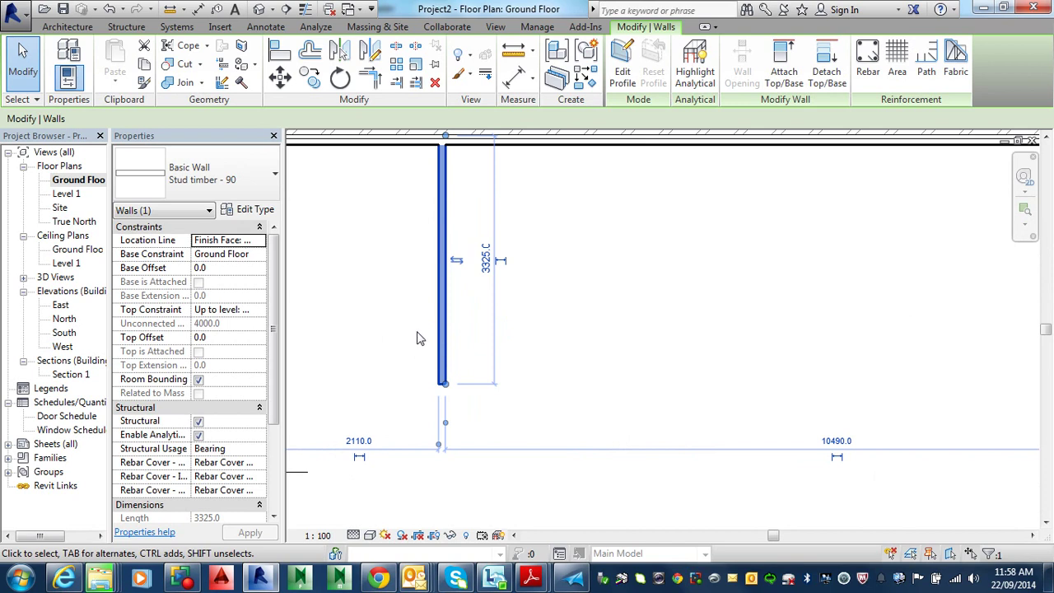
left_click(359, 441)
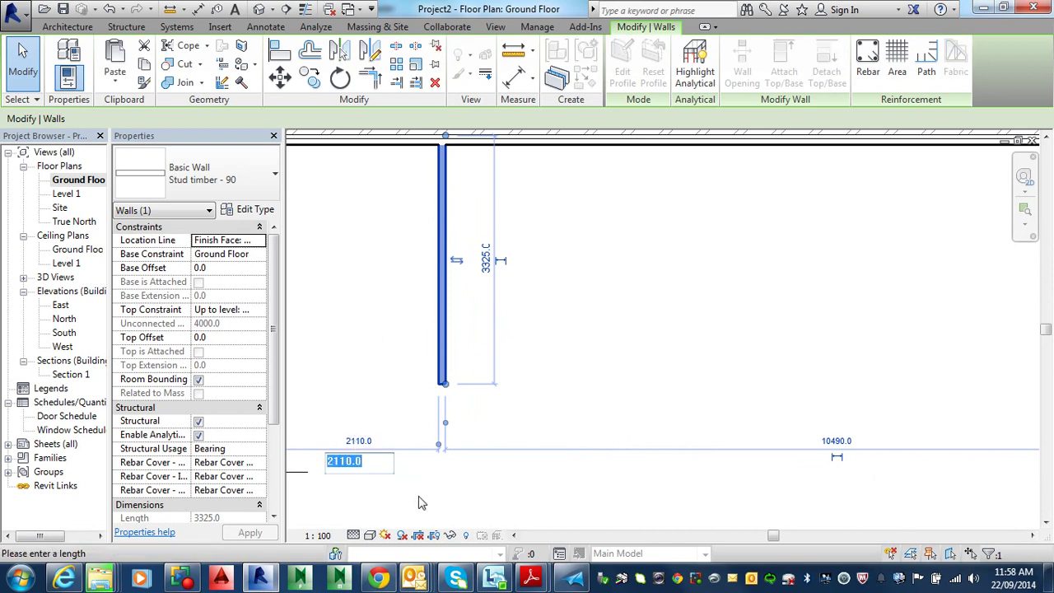
type("2200")
key("Return")
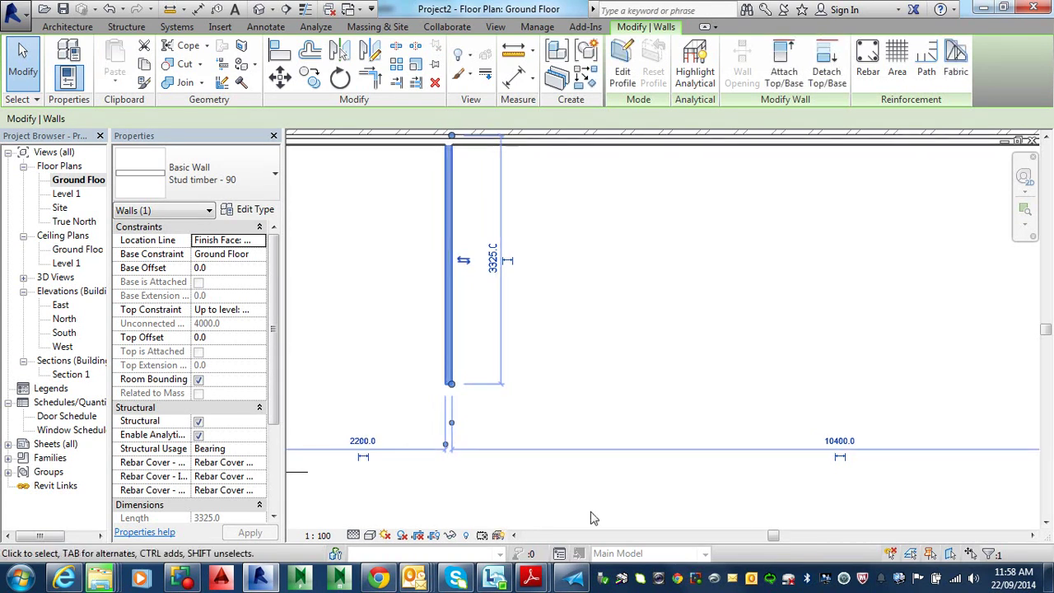
left_click(590, 518)
Offset a copy of the stud wall 2490 mm to the east.
scroll(647, 416, "down", 3)
middle_click_drag(647, 416, 599, 423)
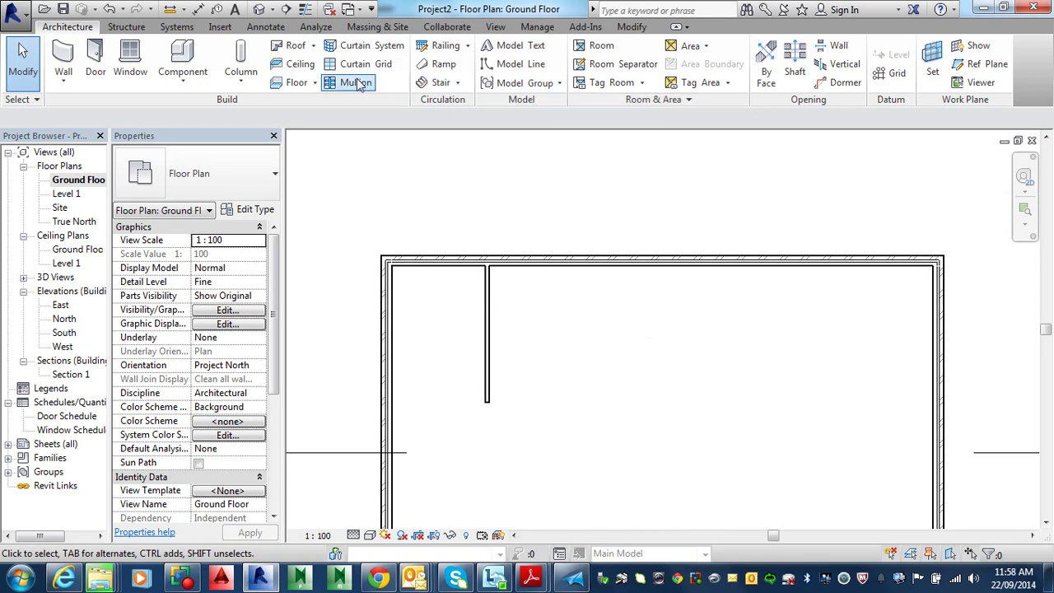
left_click(631, 27)
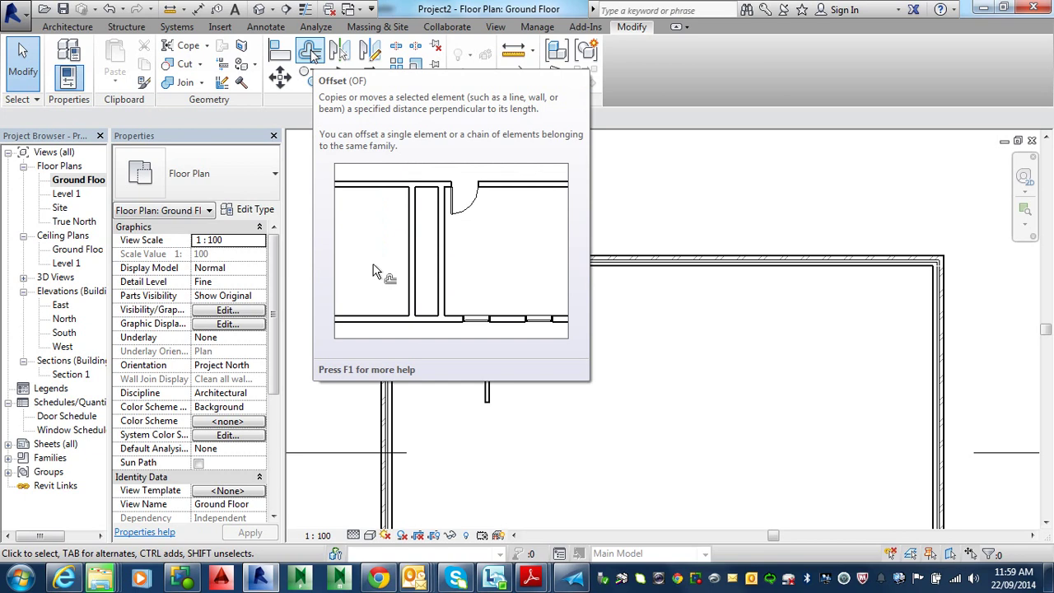
left_click(312, 51)
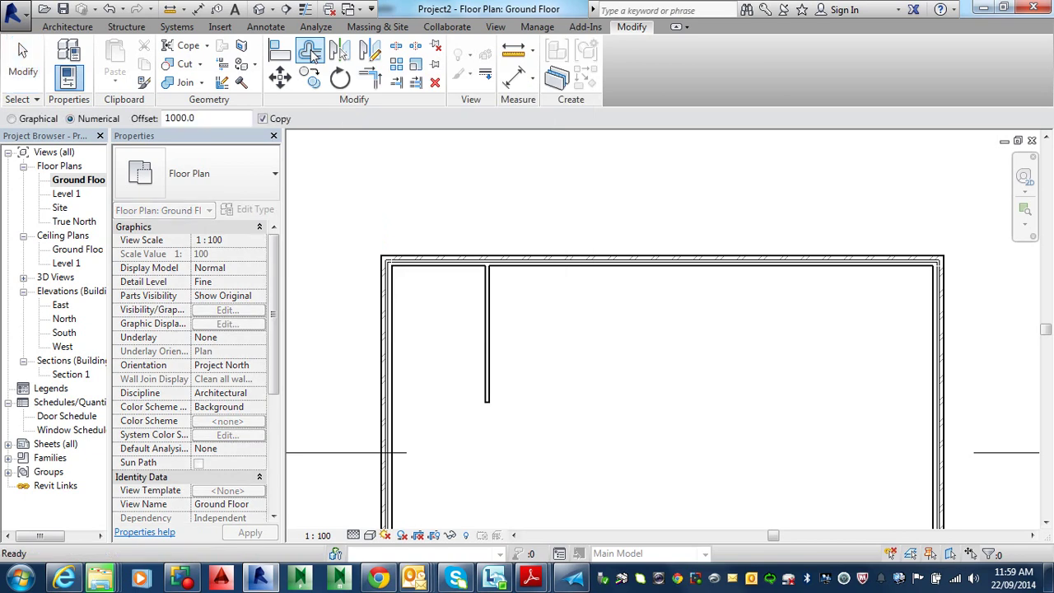
double_click(226, 118)
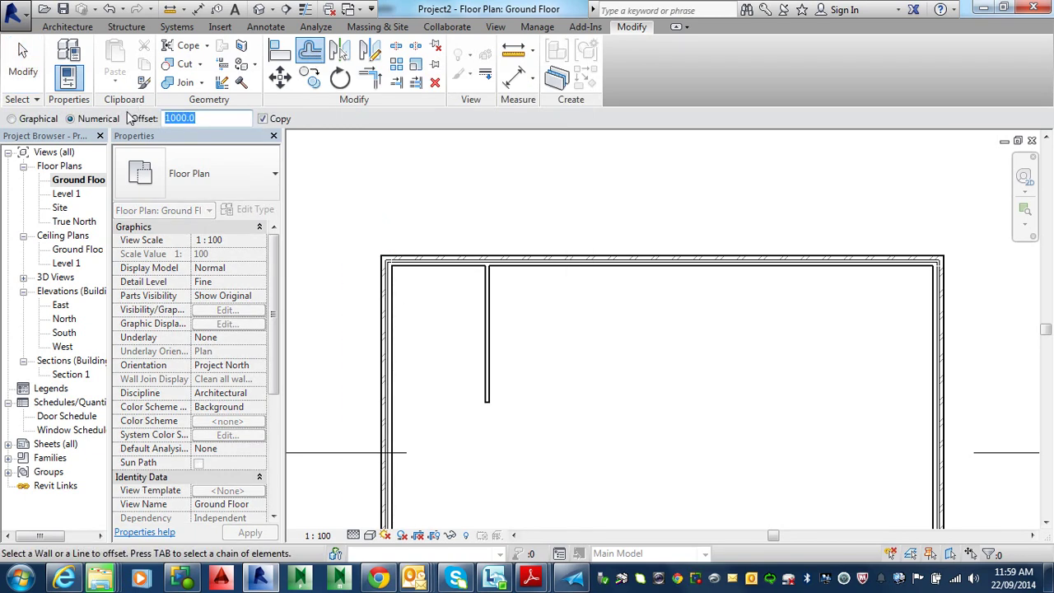
type("2490")
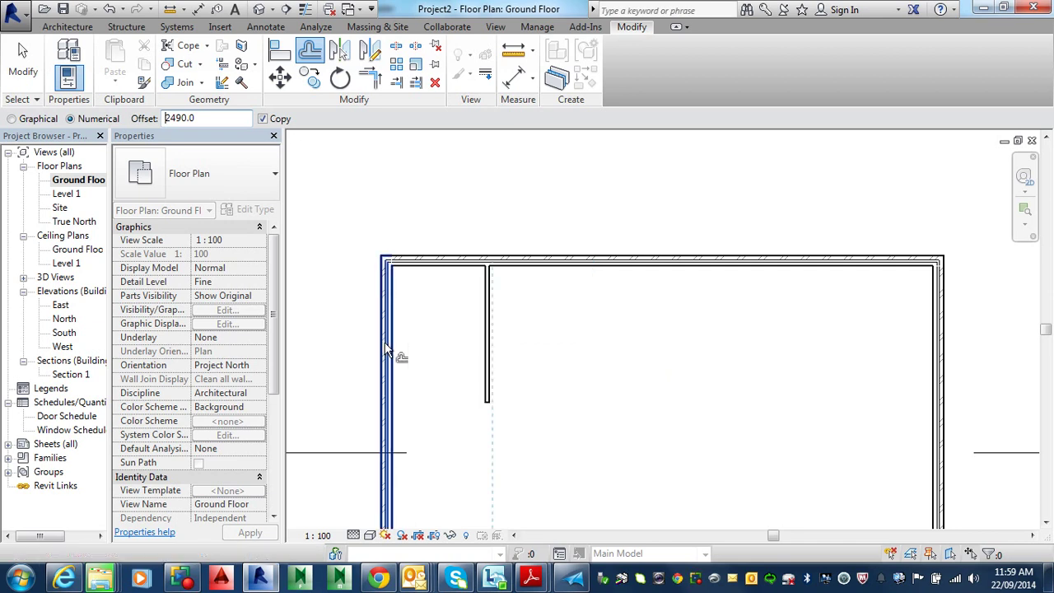
left_click(492, 342)
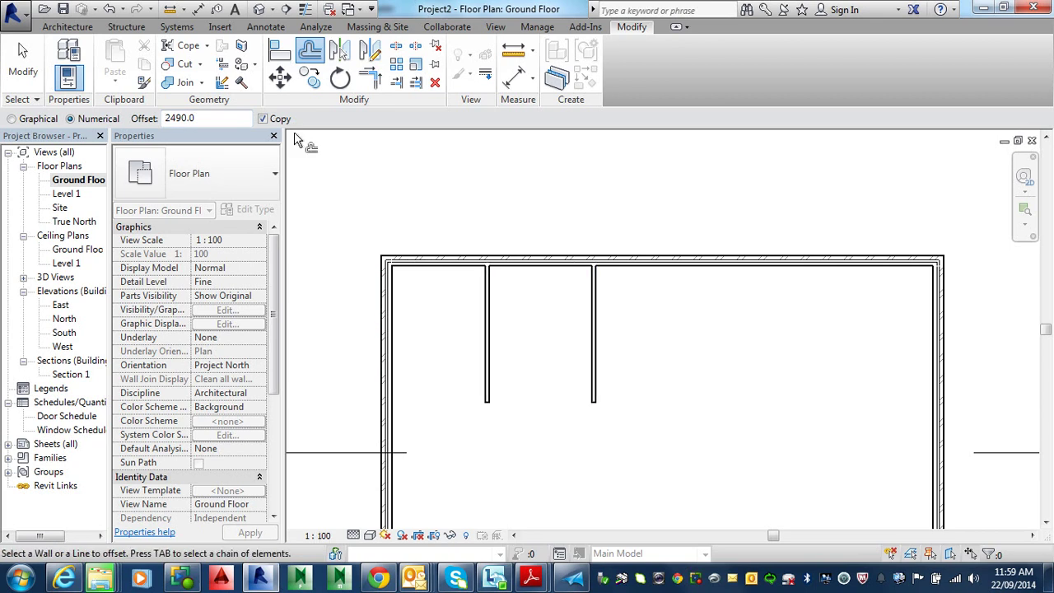
Add two more stud walls to the east by offsetting the newest wall 1800 mm and its copy a further 1910 mm.
left_click_drag(183, 119, 143, 118)
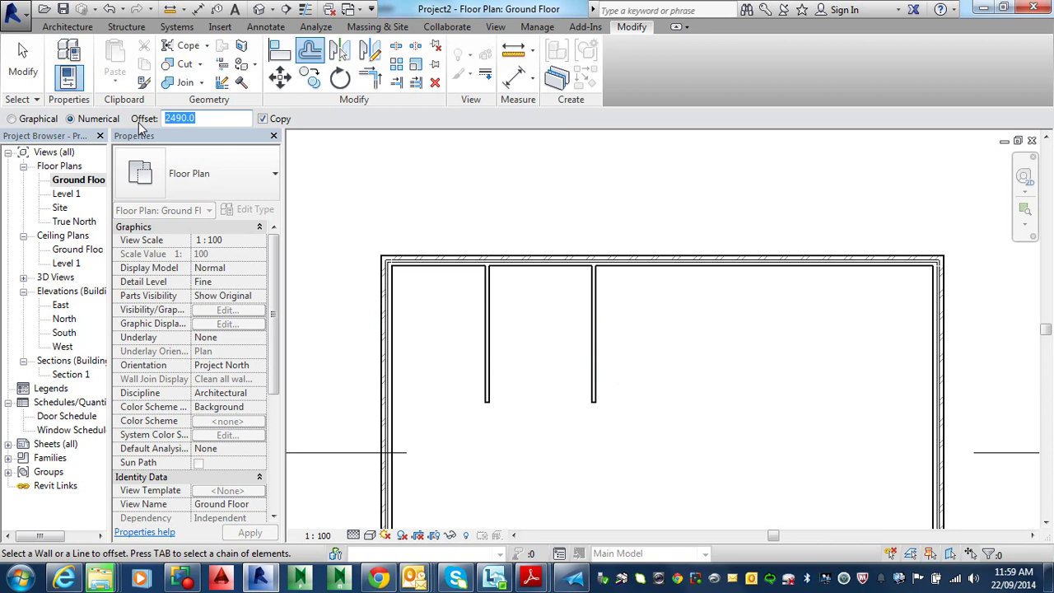
type("180")
left_click(610, 323)
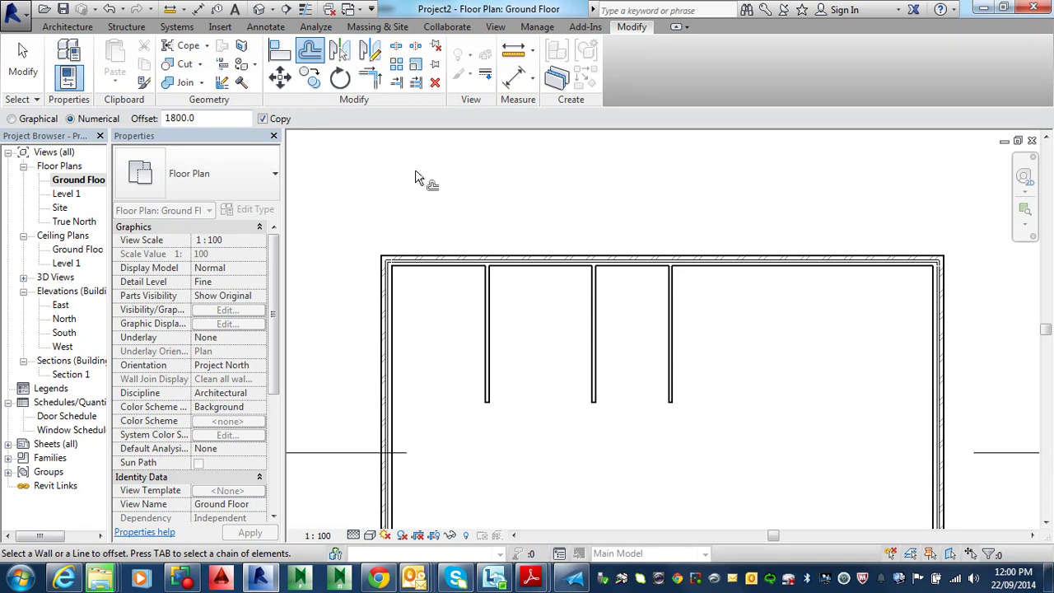
left_click(227, 117)
left_click_drag(227, 118, 129, 118)
type("191")
left_click(683, 344)
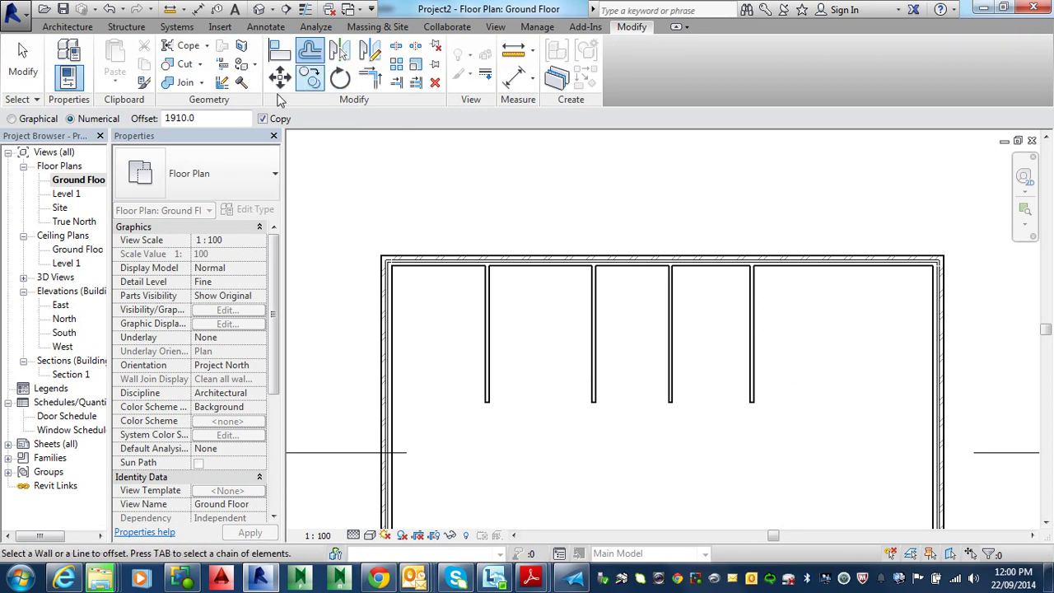
Offset a copy of the easternmost stud wall 1600 mm to the east and finish the Offset command.
double_click(215, 117)
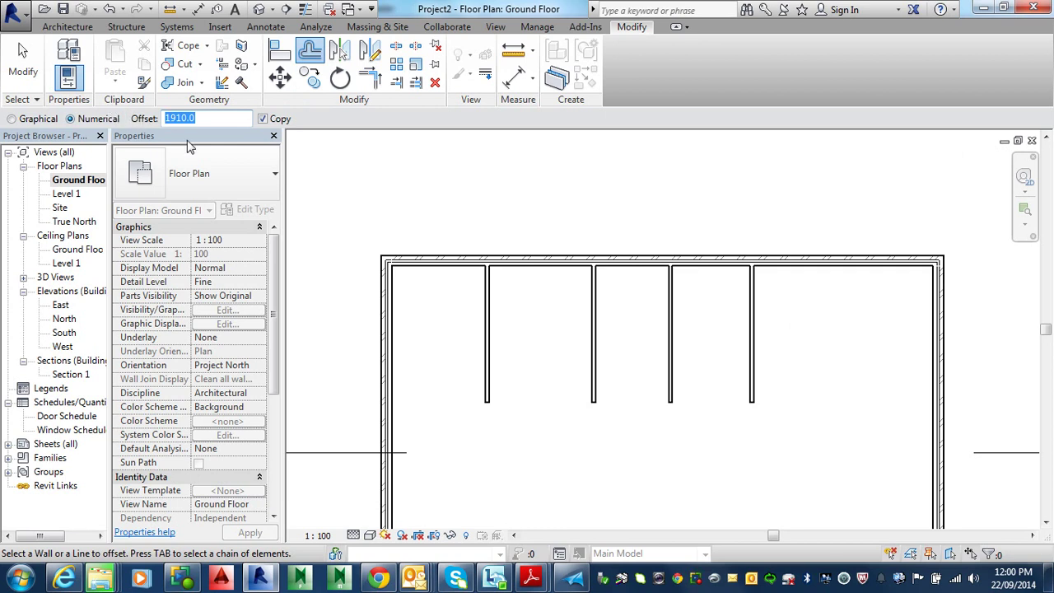
type("1600")
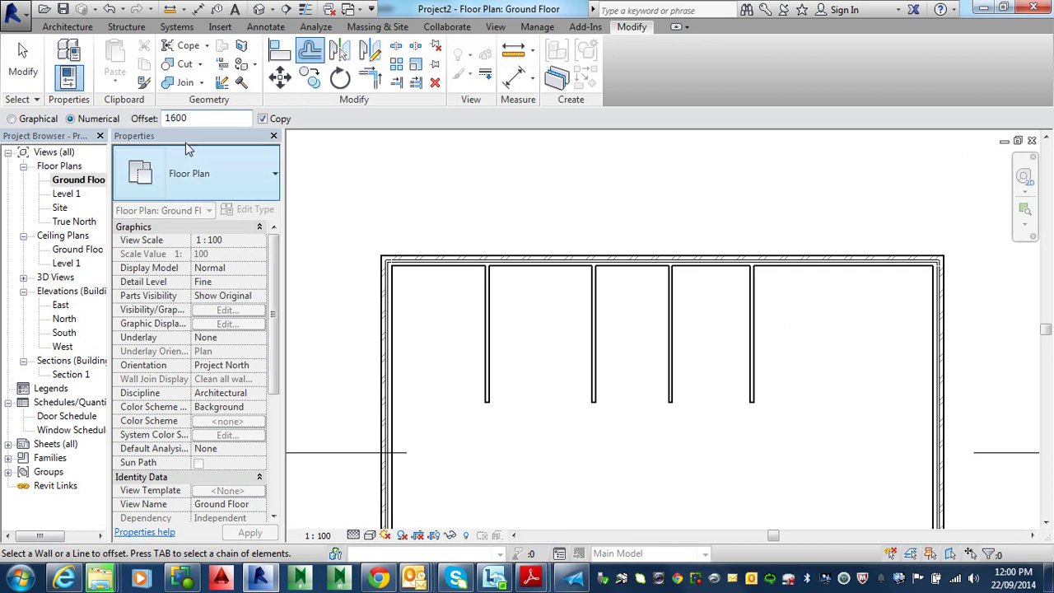
left_click(757, 337)
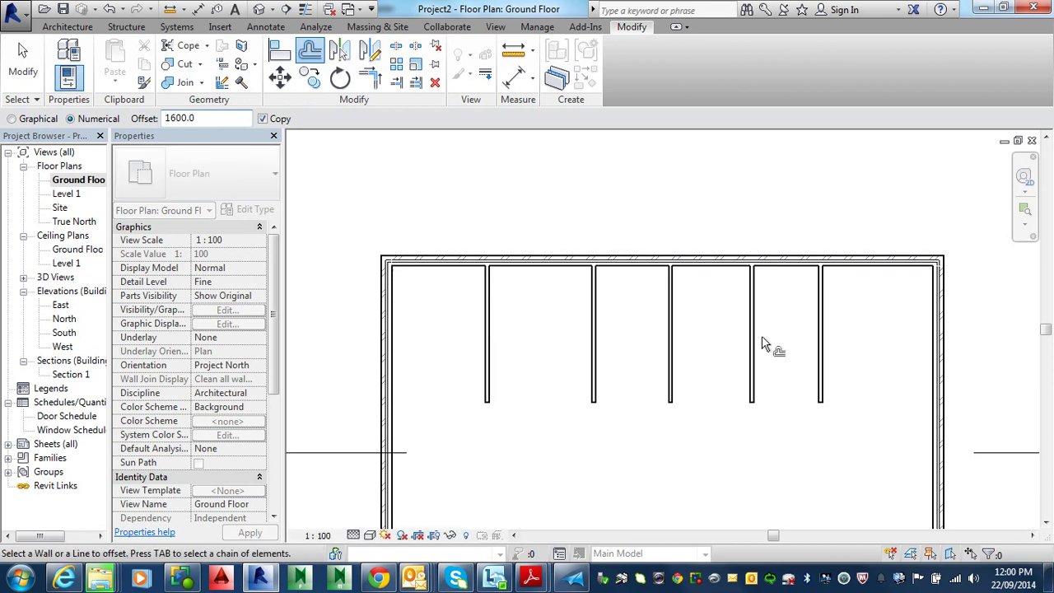
key("Escape")
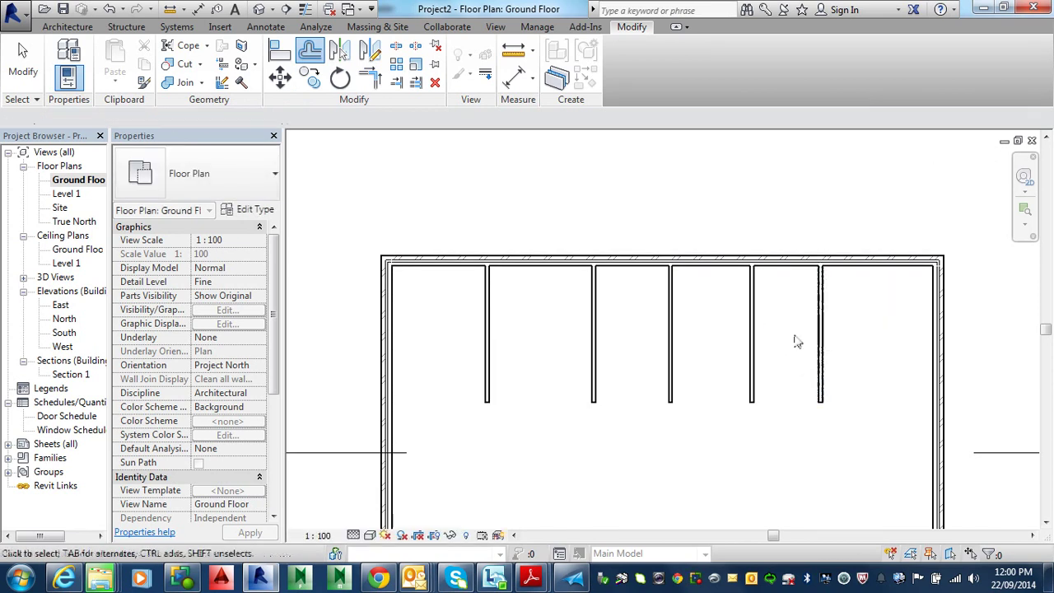
Check the clear spacing of the easternmost, fourth and second stud walls from their neighbouring walls.
left_click(826, 346)
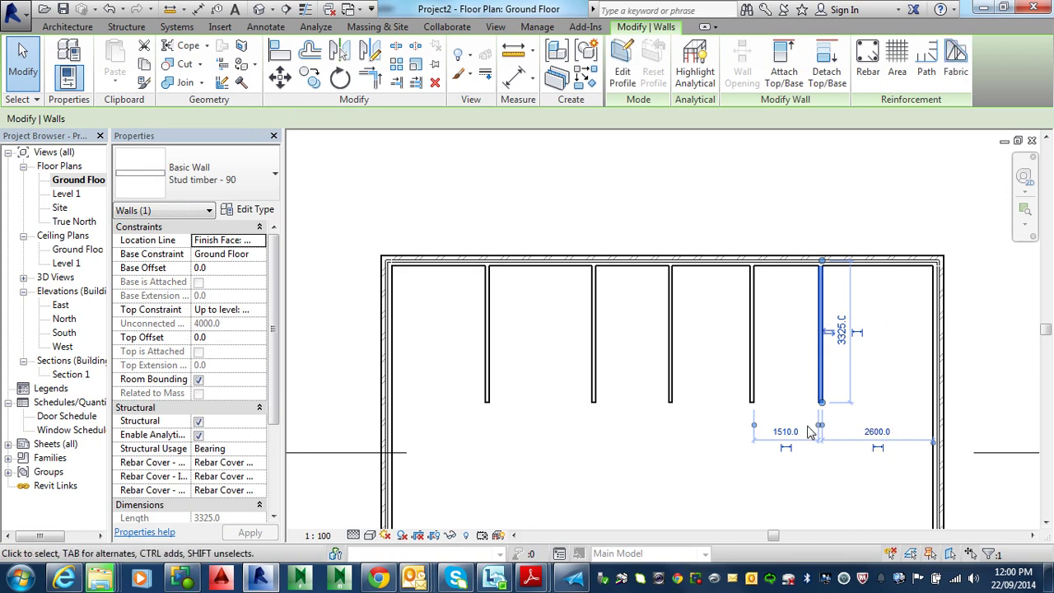
left_click(753, 383)
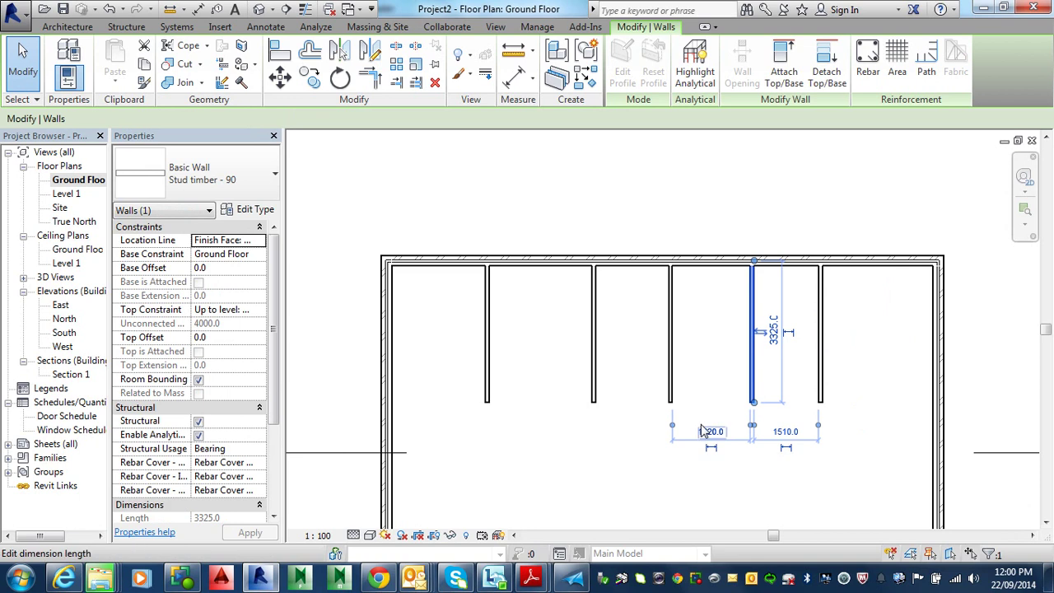
left_click(594, 354)
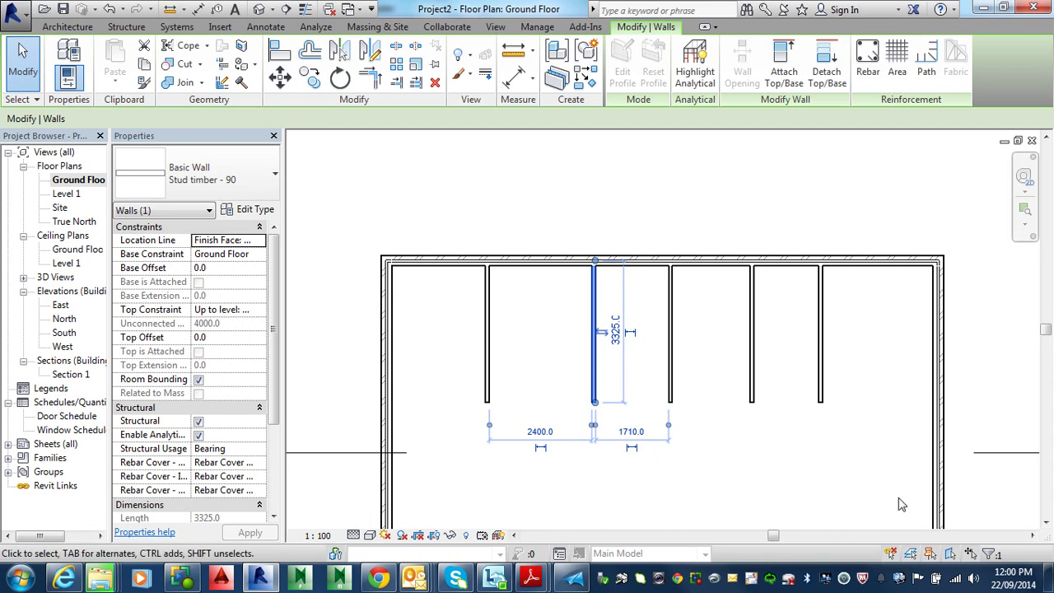
key("Escape")
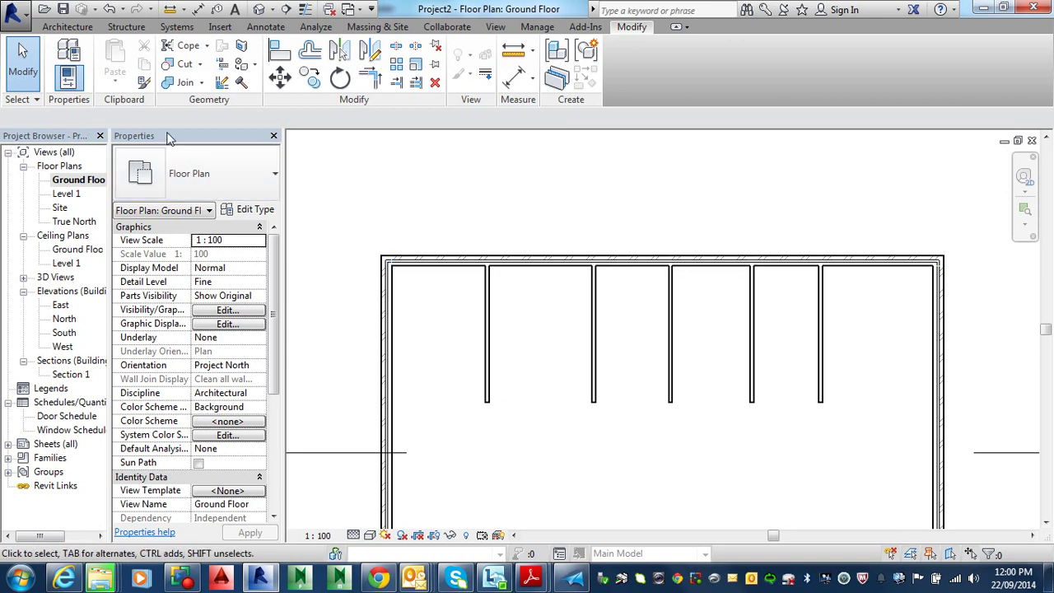
Draw a horizontal Stud timber - 90 structural wall about 10200 mm long from the west exterior wall across all five vertical stud walls.
left_click(67, 26)
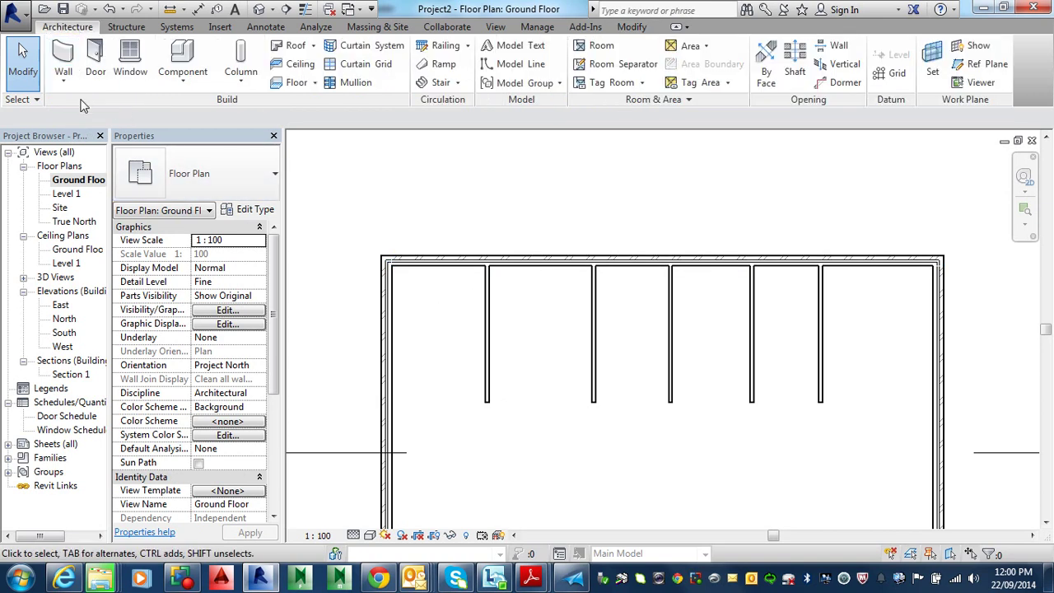
left_click(66, 76)
left_click(105, 138)
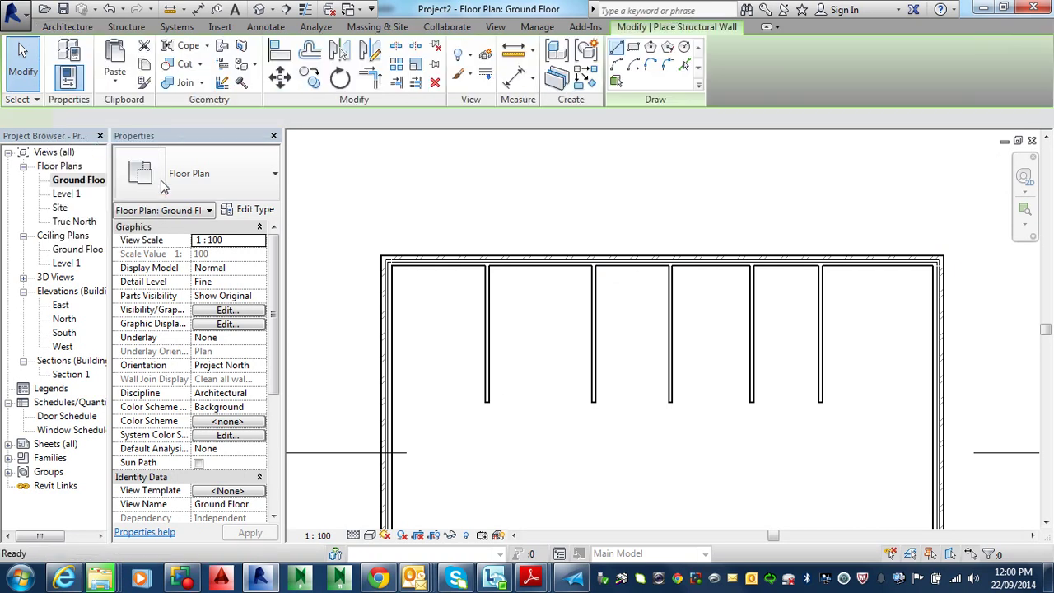
left_click(394, 383)
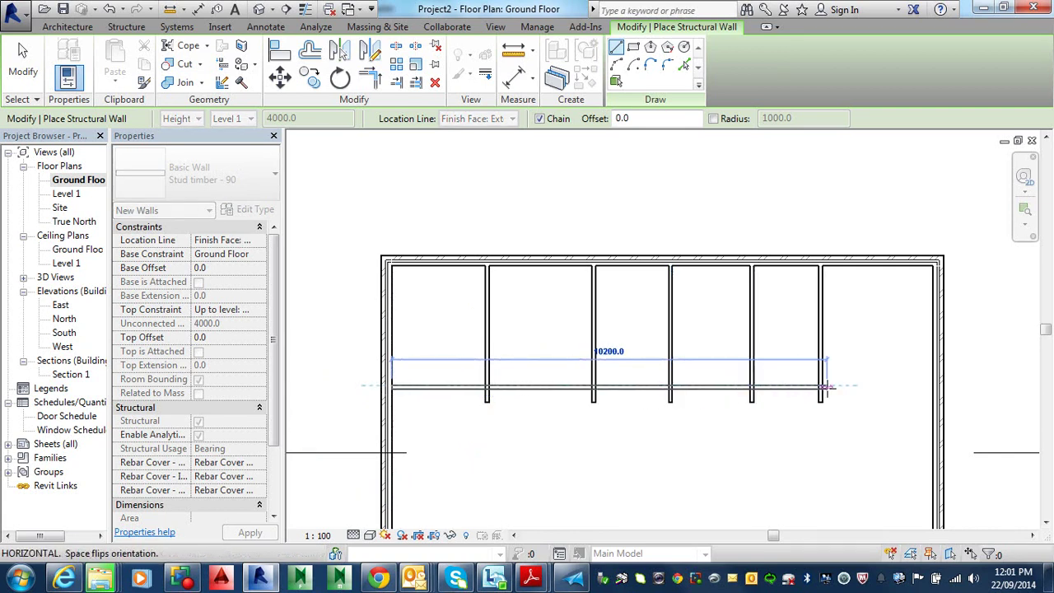
left_click(826, 387)
key("Escape")
key("Escape")
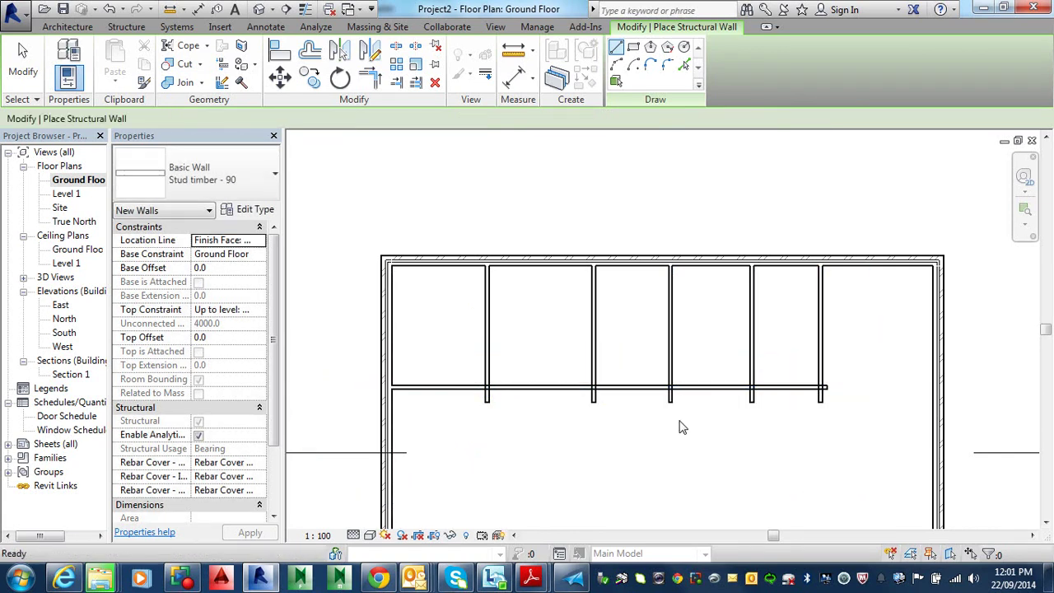
Set the clear distance between the horizontal stud wall and the north exterior wall to 2610 mm.
left_click(414, 388)
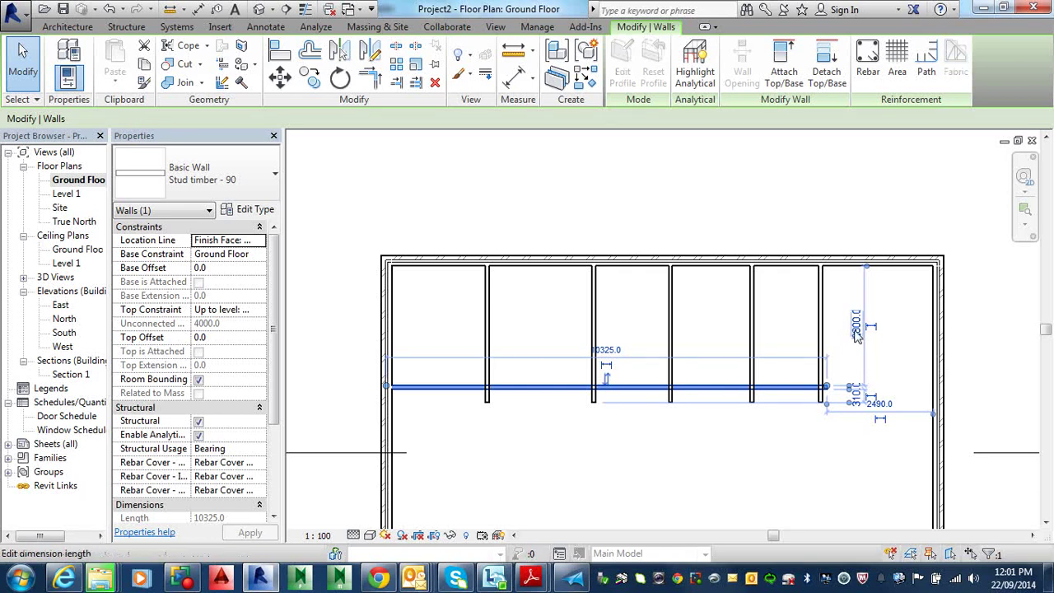
left_click(856, 333)
type("2")
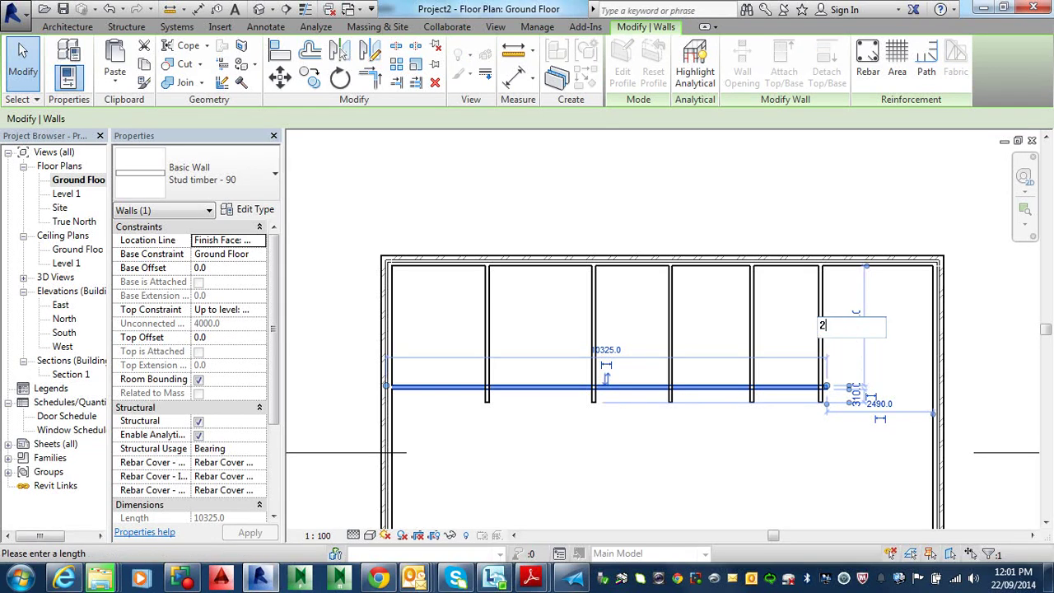
type("610")
key("Return")
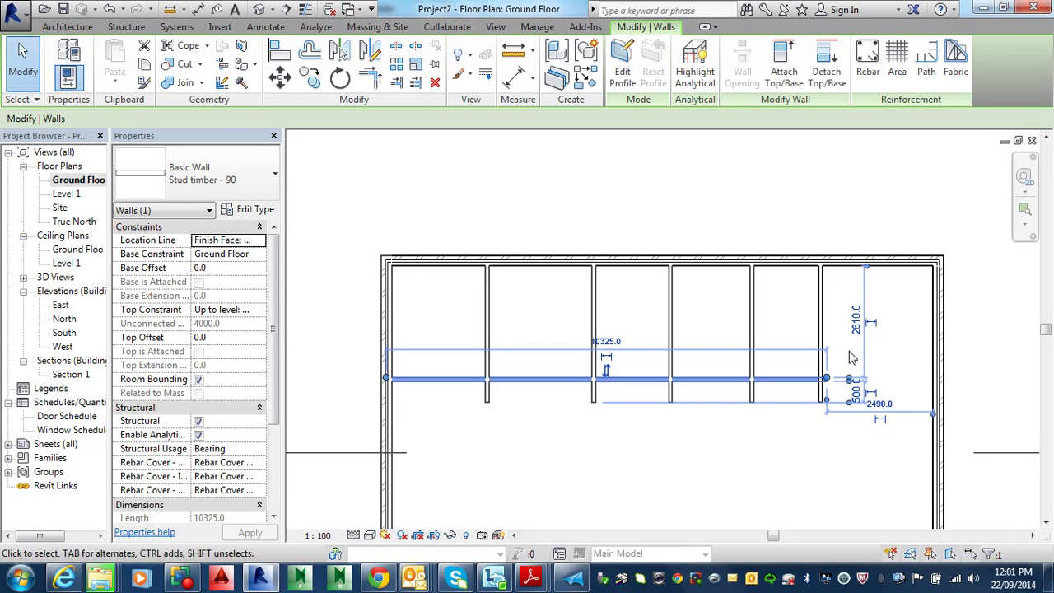
key("Escape")
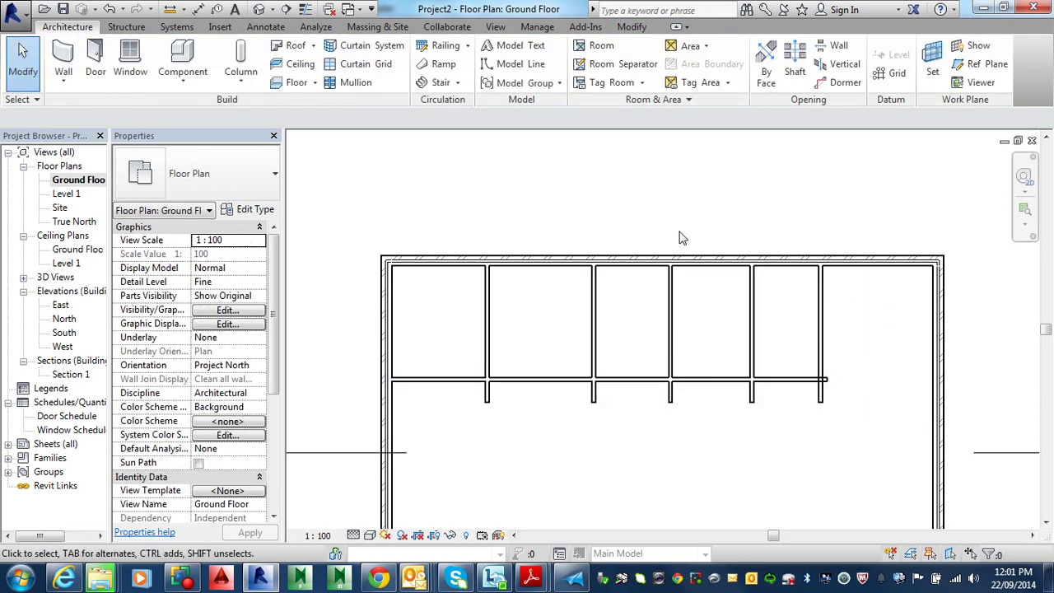
left_click(631, 26)
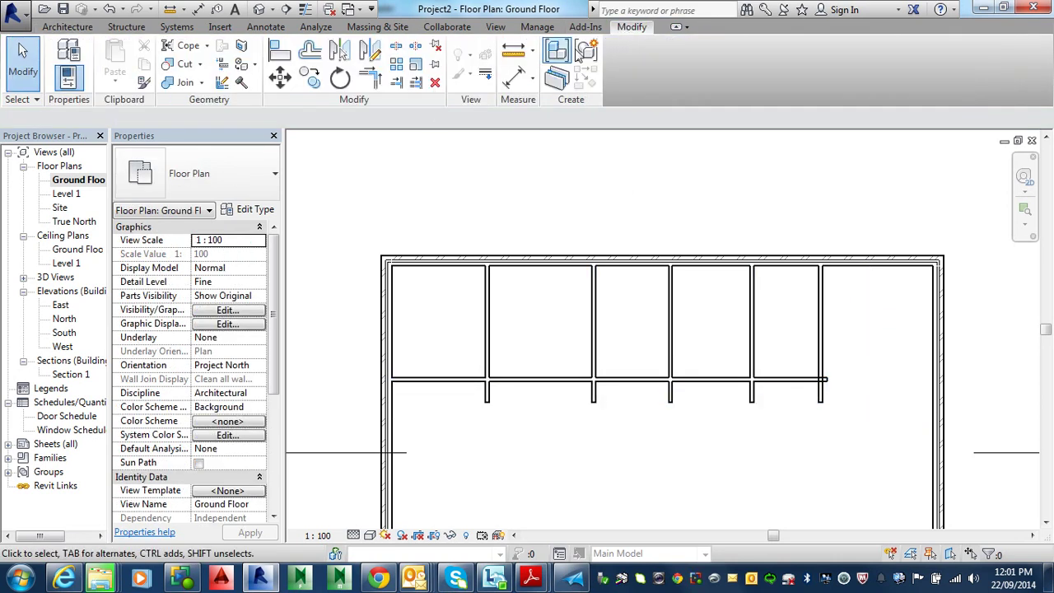
left_click(415, 83)
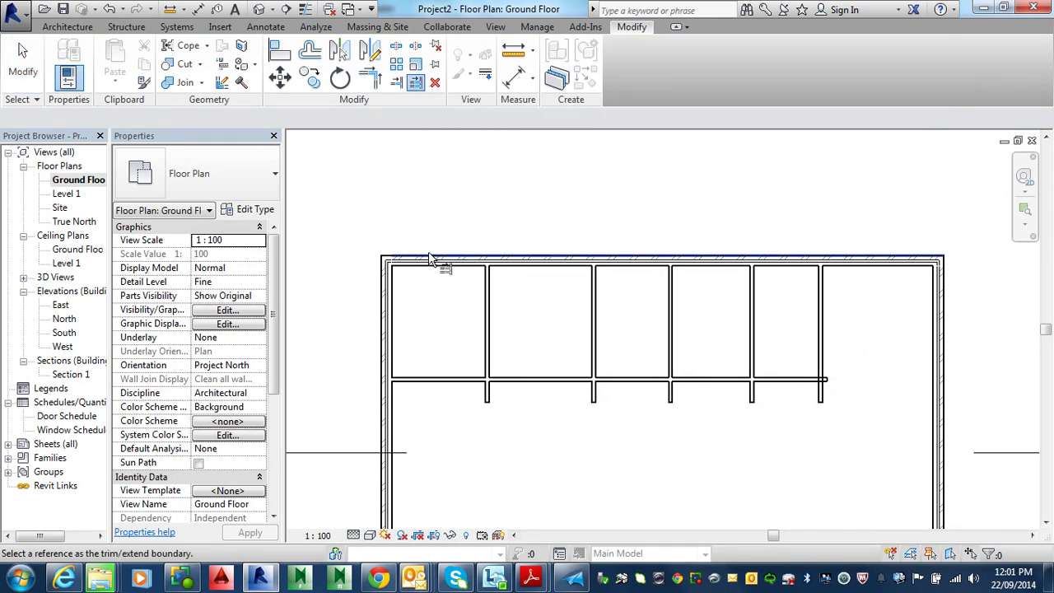
left_click(506, 379)
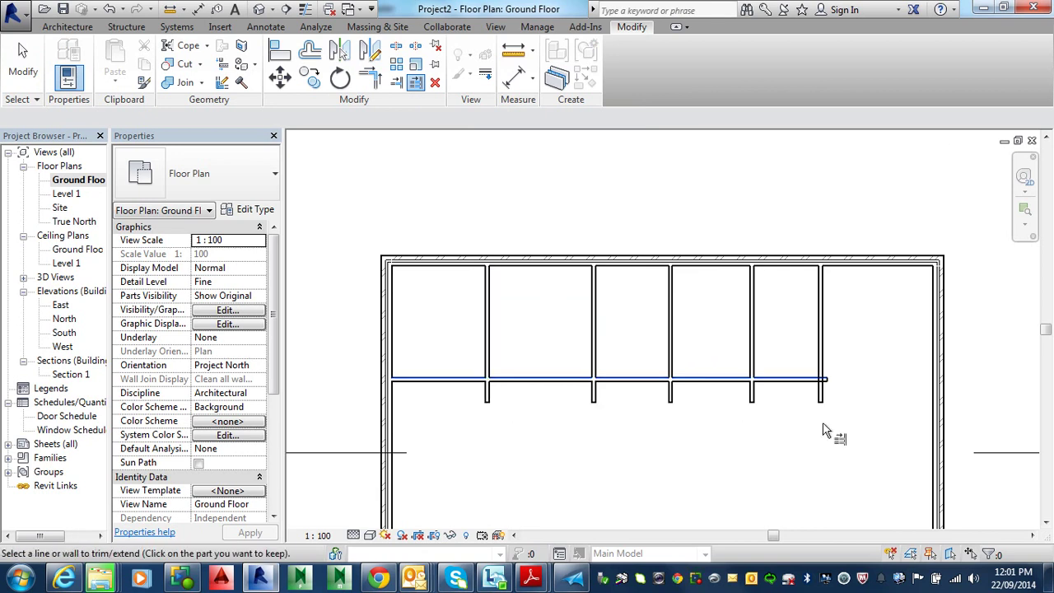
key("Escape")
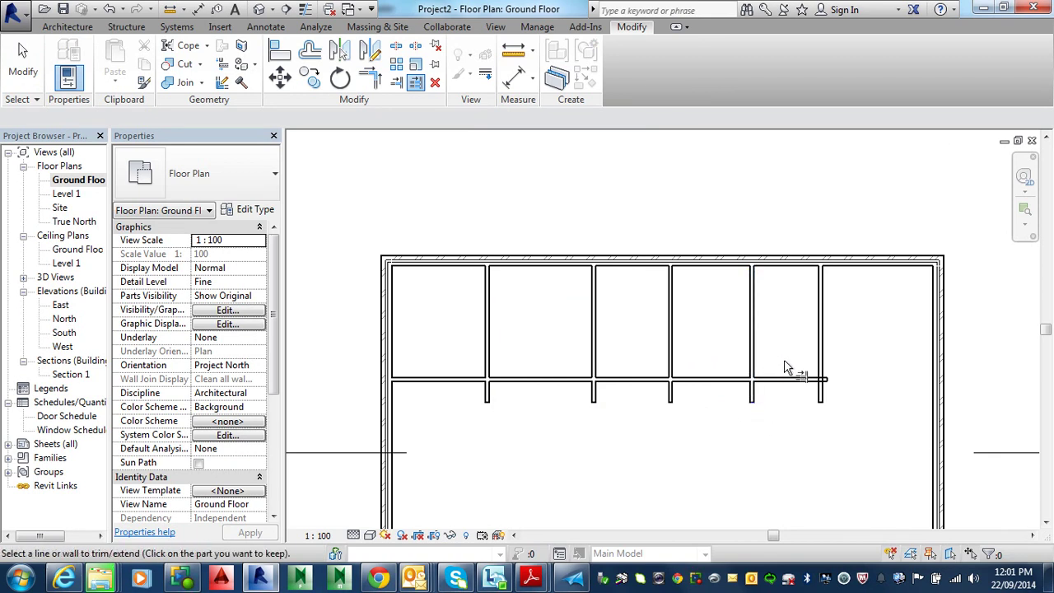
key("Escape")
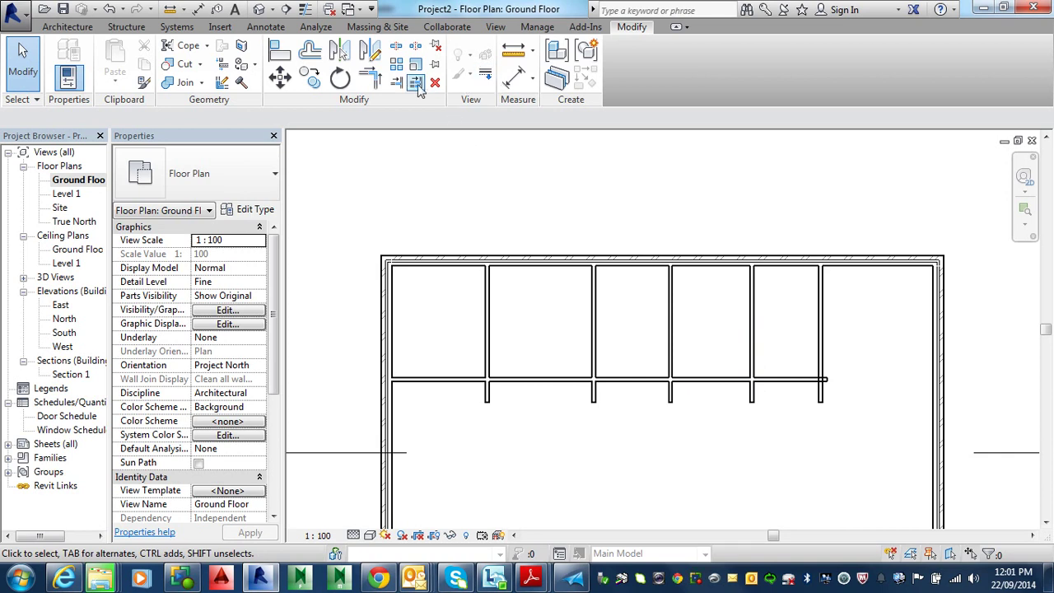
Trim the four western vertical stud walls back to the horizontal stud wall with Trim/Extend Multiple Elements, keeping their northern parts.
left_click(420, 85)
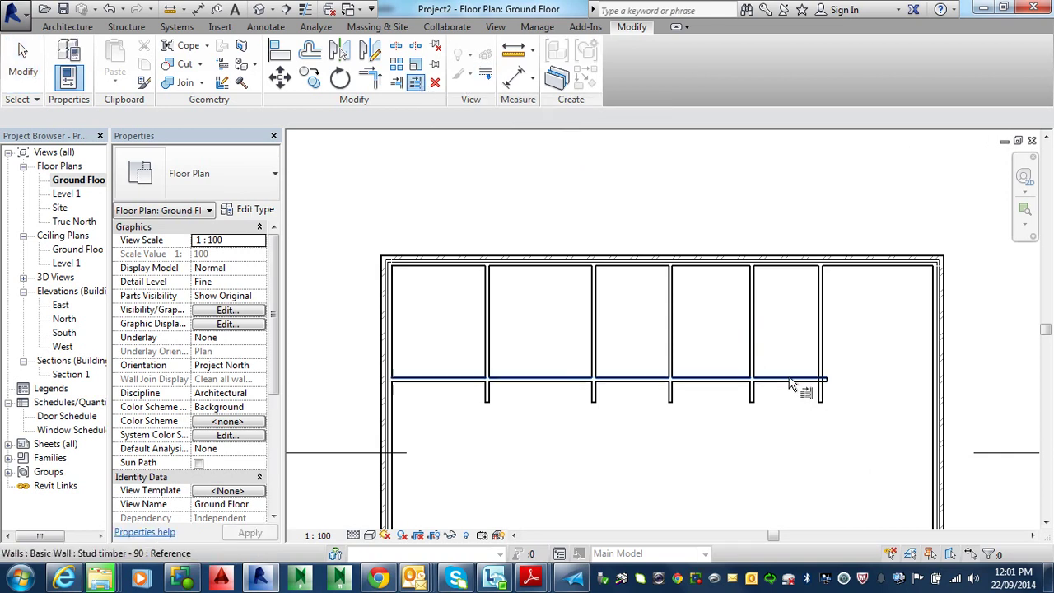
left_click(790, 383)
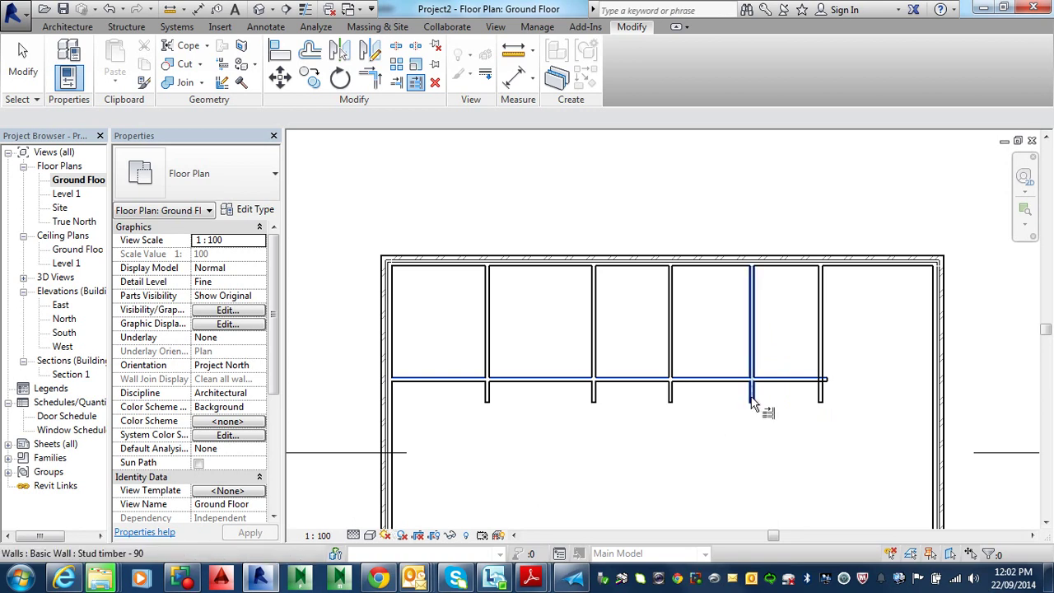
left_click(754, 345)
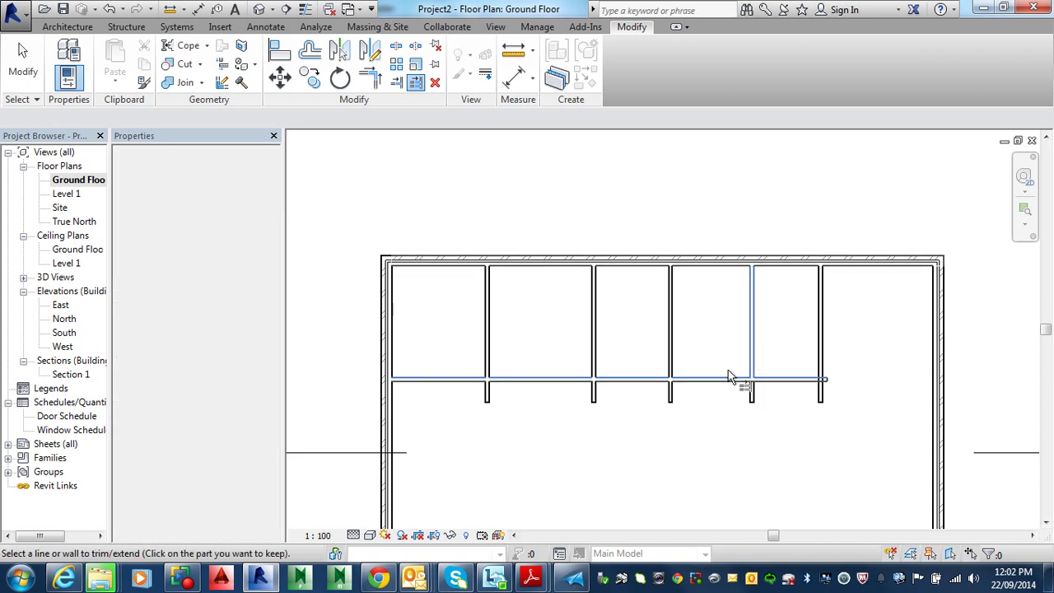
left_click(670, 347)
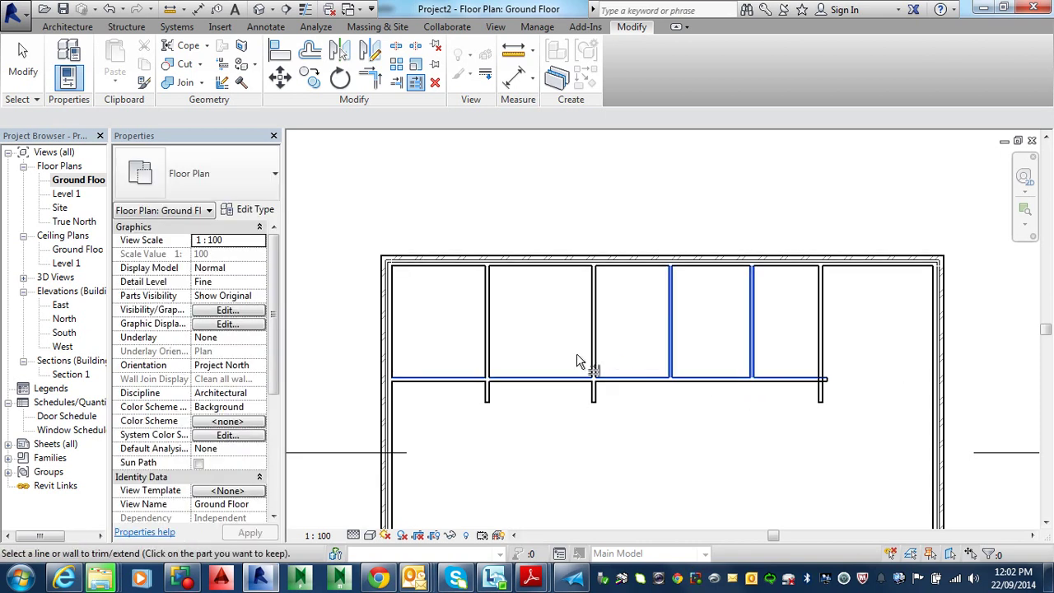
left_click(591, 353)
left_click(488, 354)
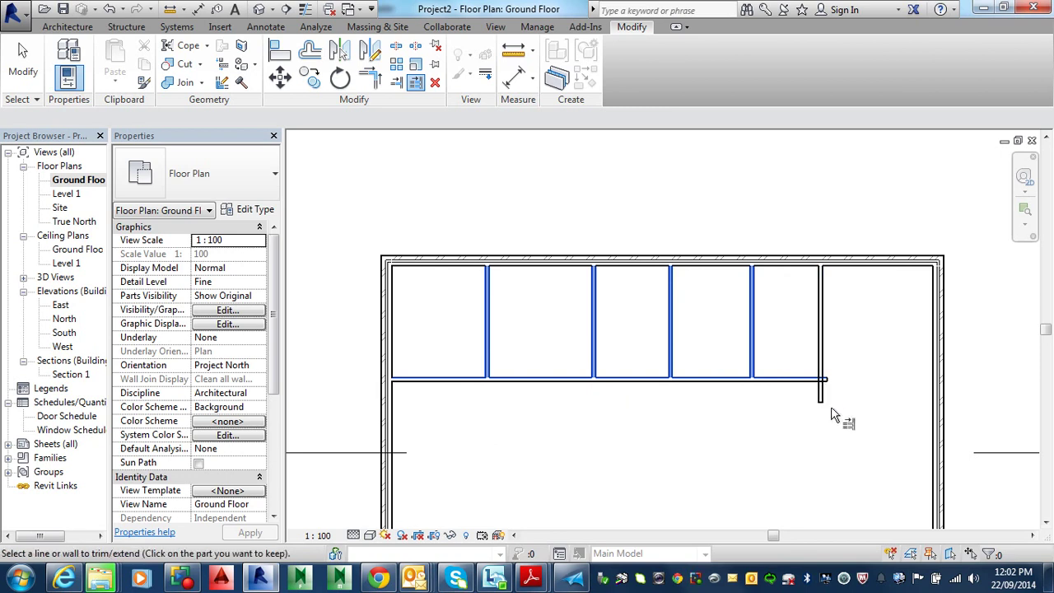
scroll(890, 355, "up", 3)
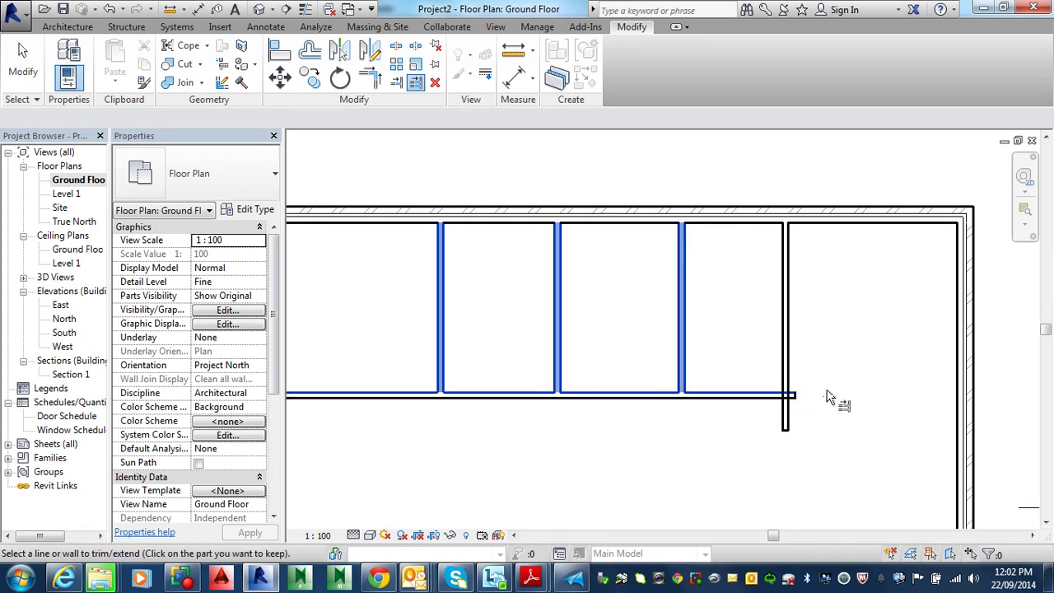
key("Escape")
key("Escape")
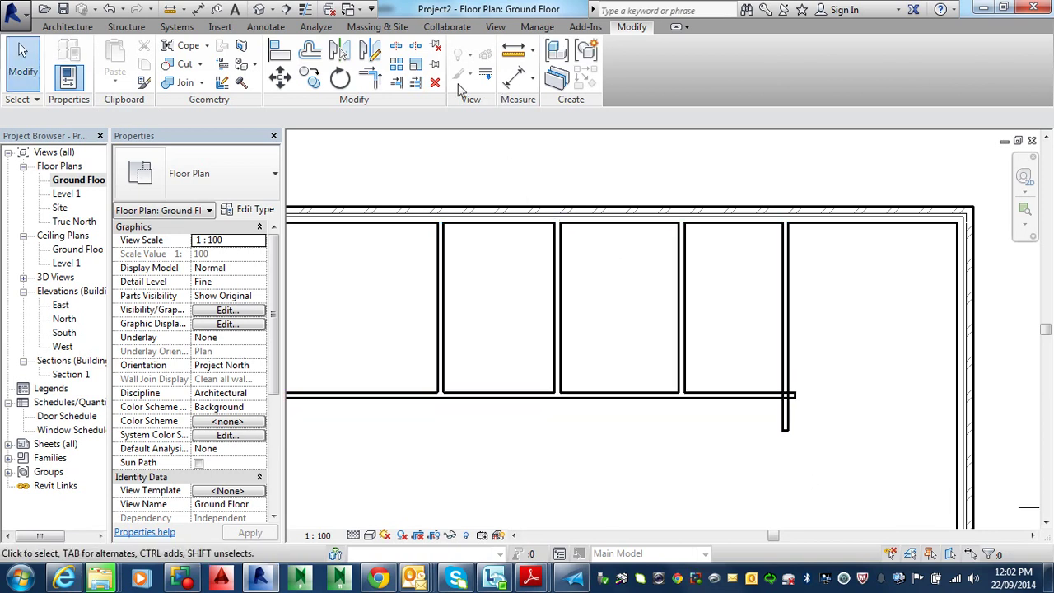
Trim the horizontal stud wall's projecting east end back to the easternmost vertical stud wall.
left_click(785, 350)
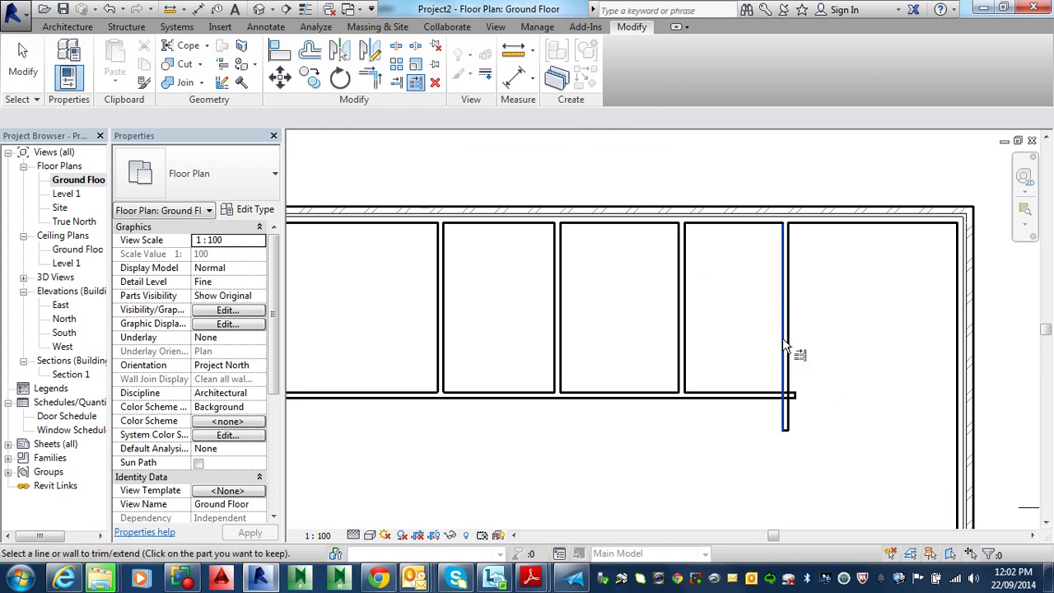
left_click(779, 398)
key("Escape")
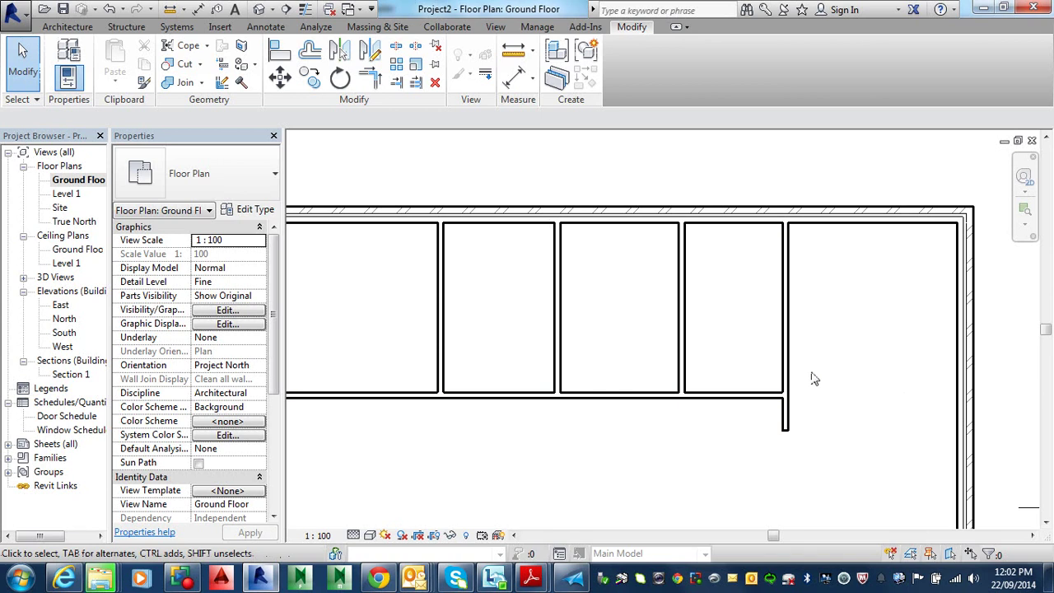
Split the horizontal stud wall between the first and second vertical stud walls, and trim each half to a corner with its adjacent vertical wall.
scroll(814, 378, "down", 2)
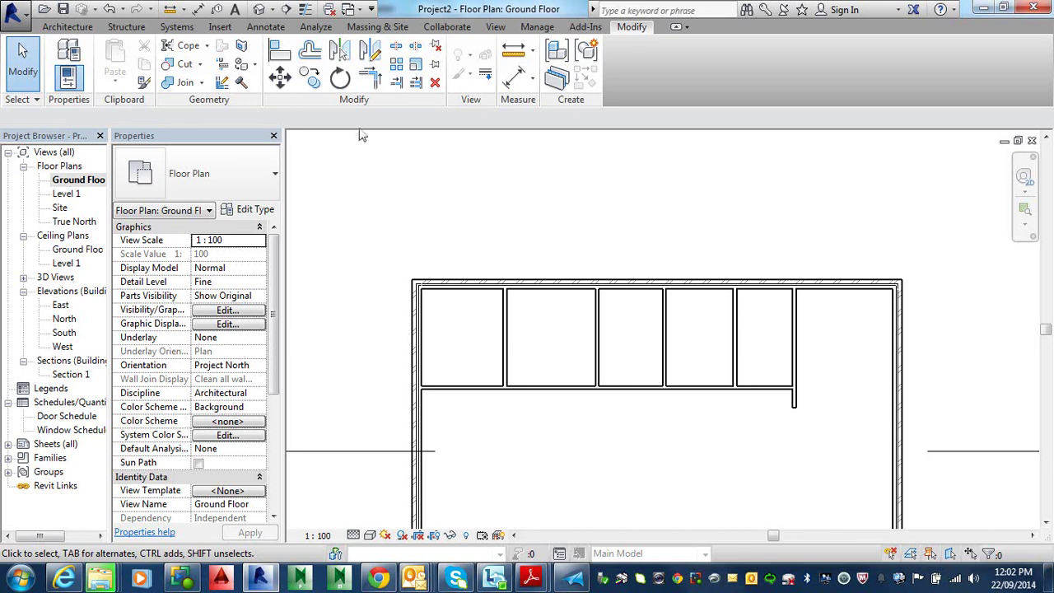
left_click(402, 50)
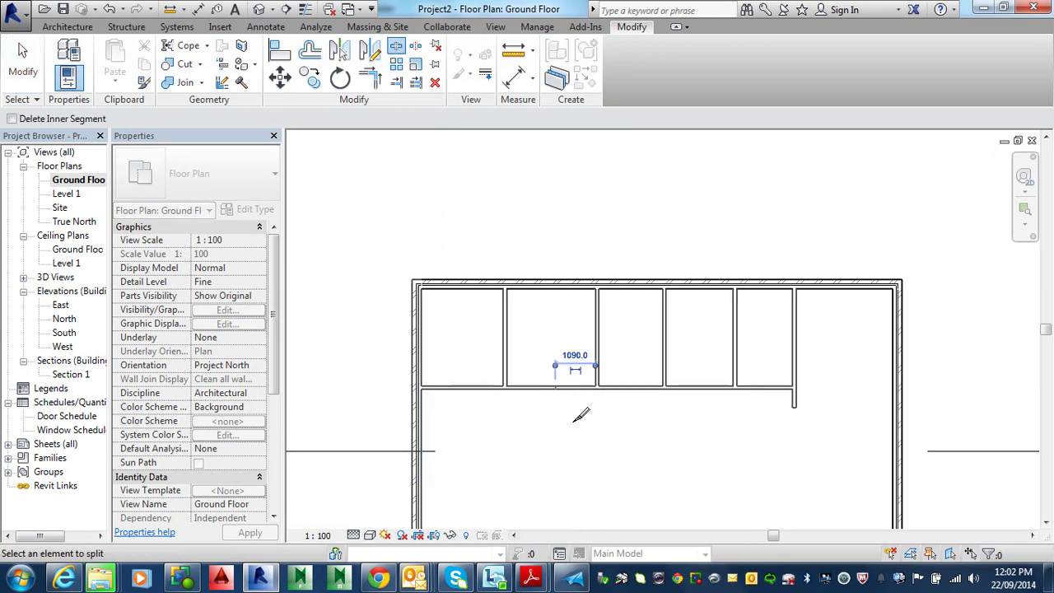
left_click(368, 79)
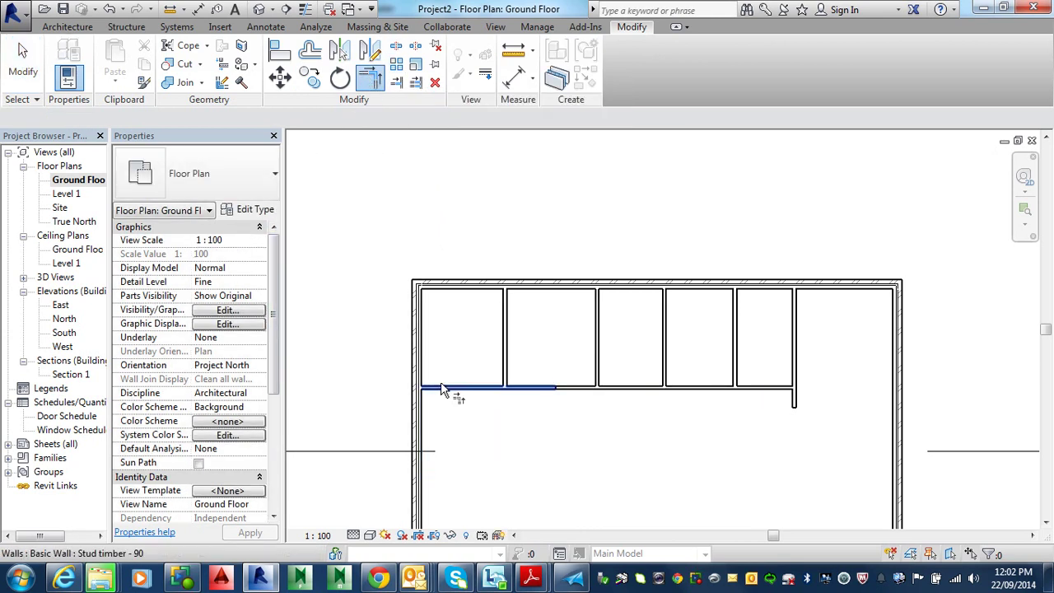
left_click(478, 386)
left_click(507, 380)
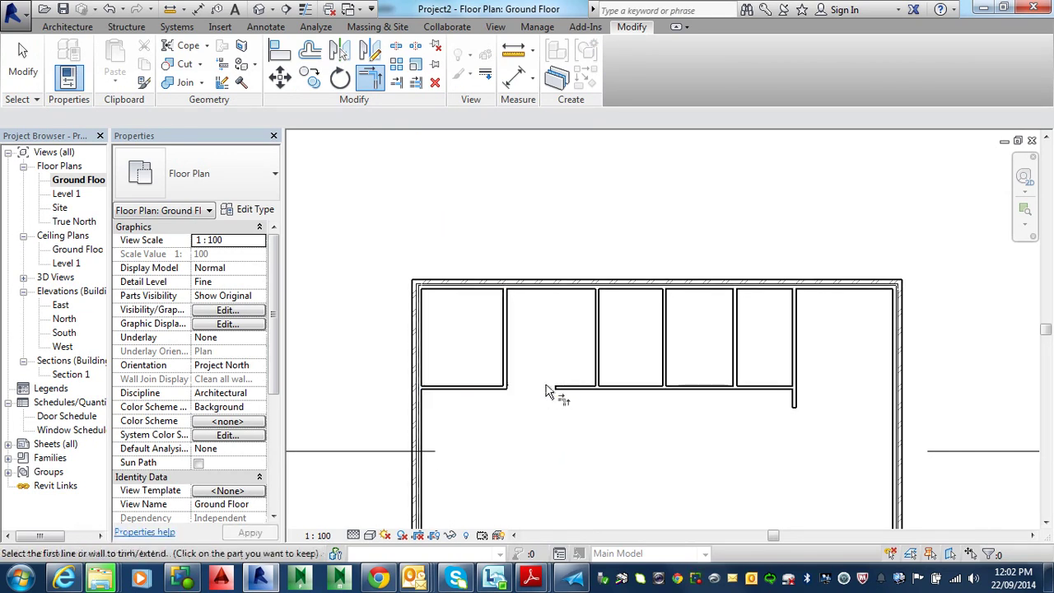
left_click(598, 370)
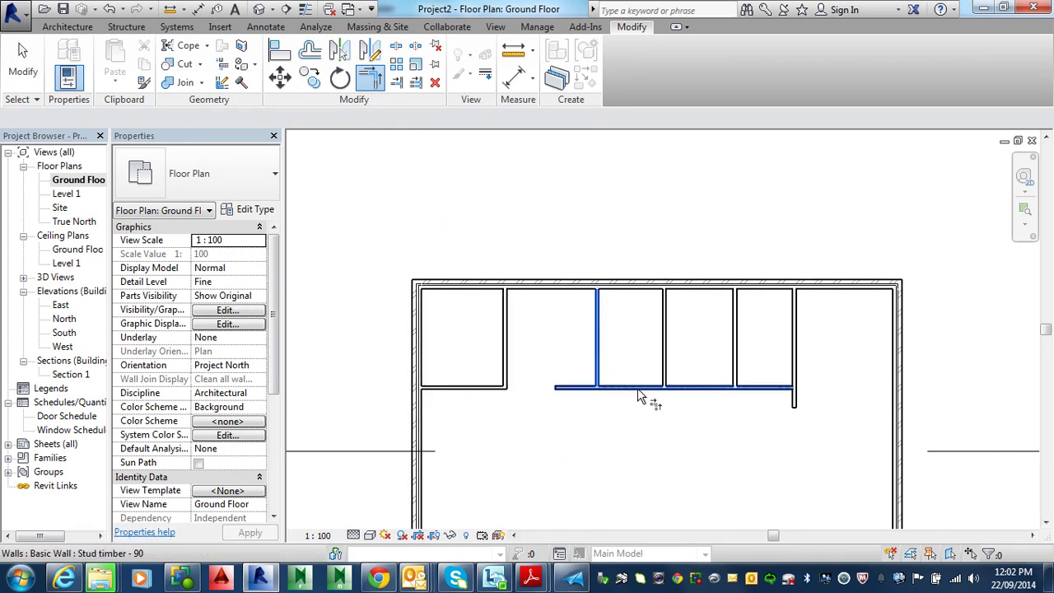
left_click(638, 387)
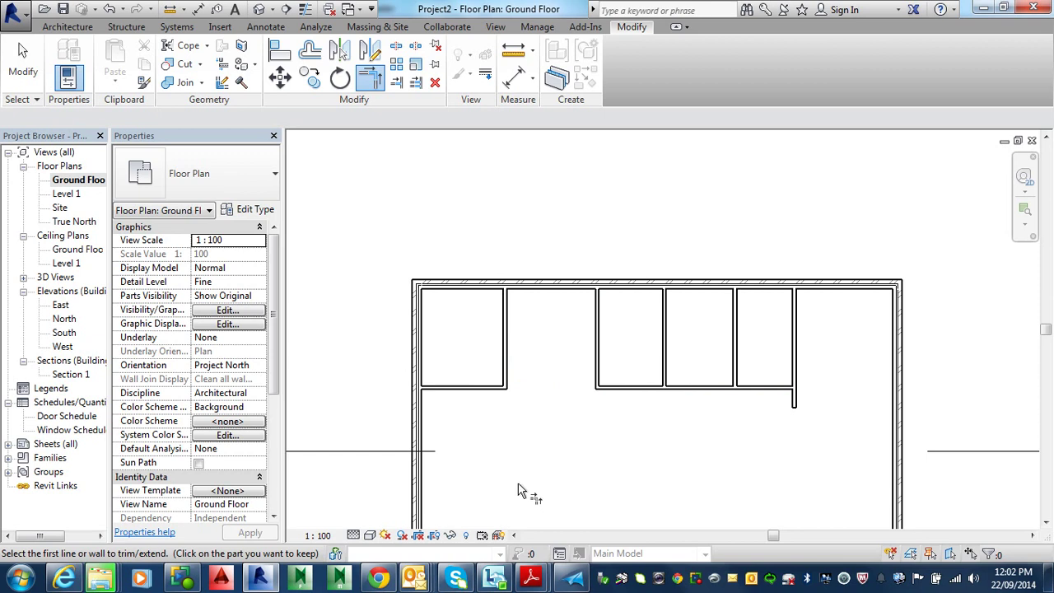
key("Escape")
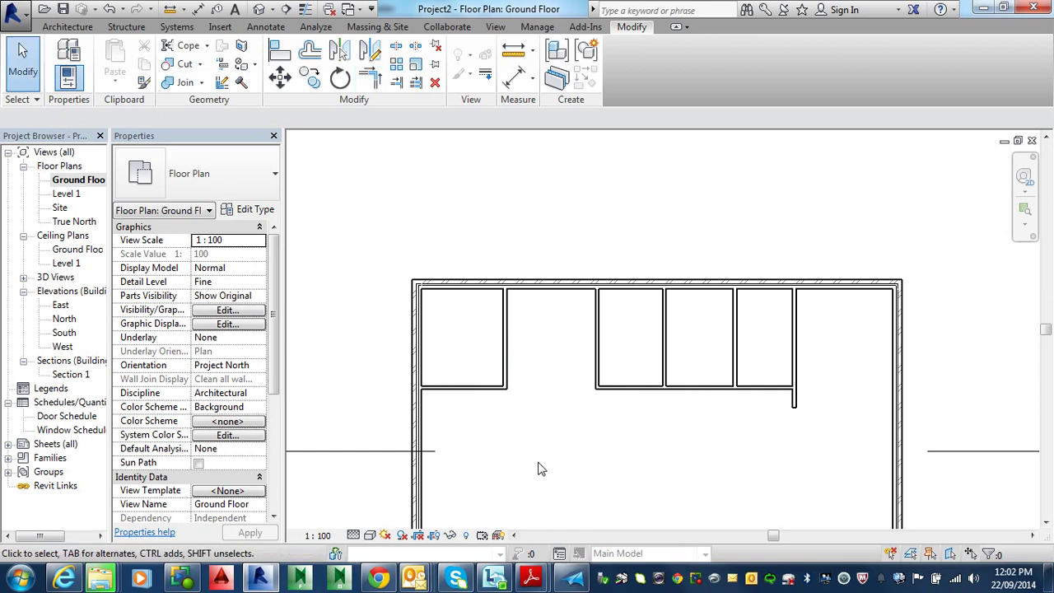
scroll(531, 426, "down", 3)
middle_click_drag(567, 417, 623, 408)
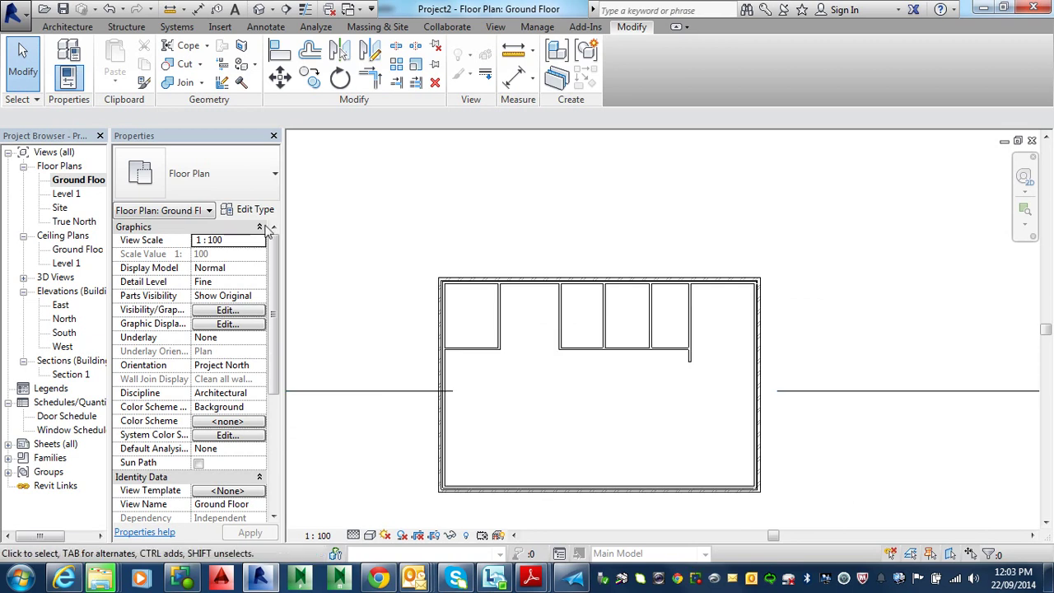